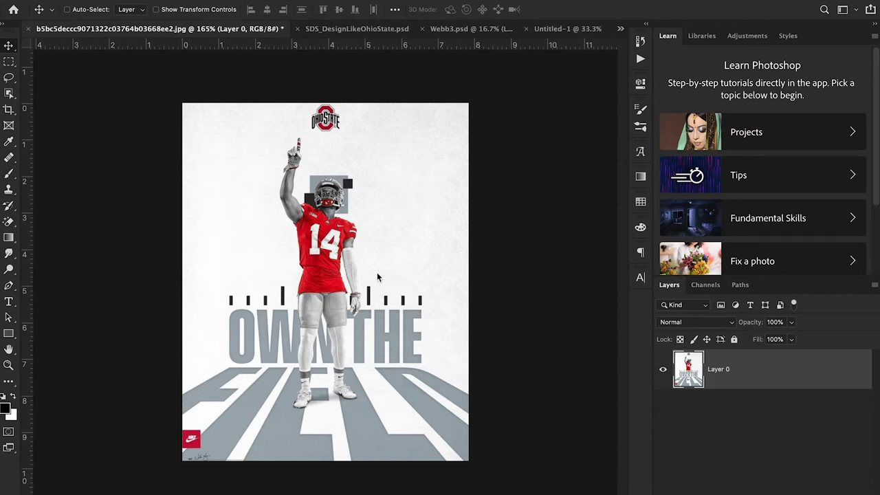
- Copy the Ohio State poster layer into the blank Untitled-1 document as Layer 1
{"action": "left_click", "coordinate": [565, 31]}
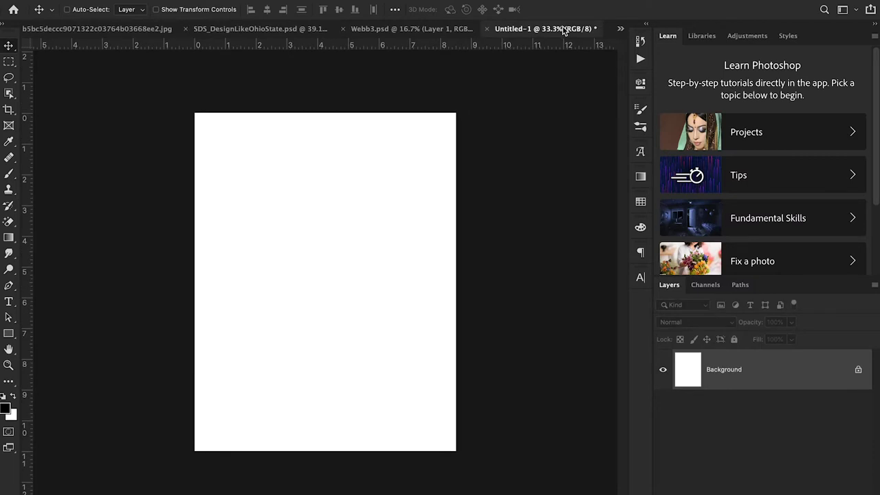
{"action": "left_click", "coordinate": [62, 31]}
{"action": "left_click_drag", "start_coordinate": [742, 389], "coordinate": [405, 293]}
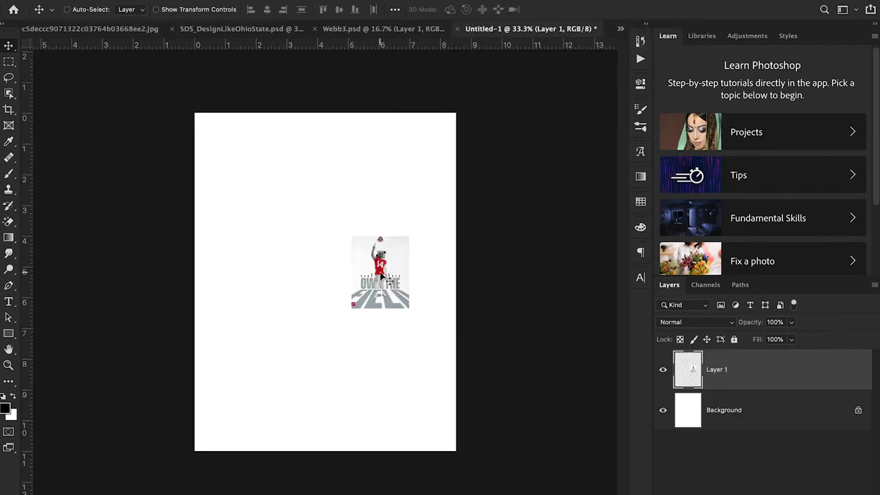
- Scale the poster up and shift it lower so it fills almost the whole page
{"action": "key", "text": "ctrl+t"}
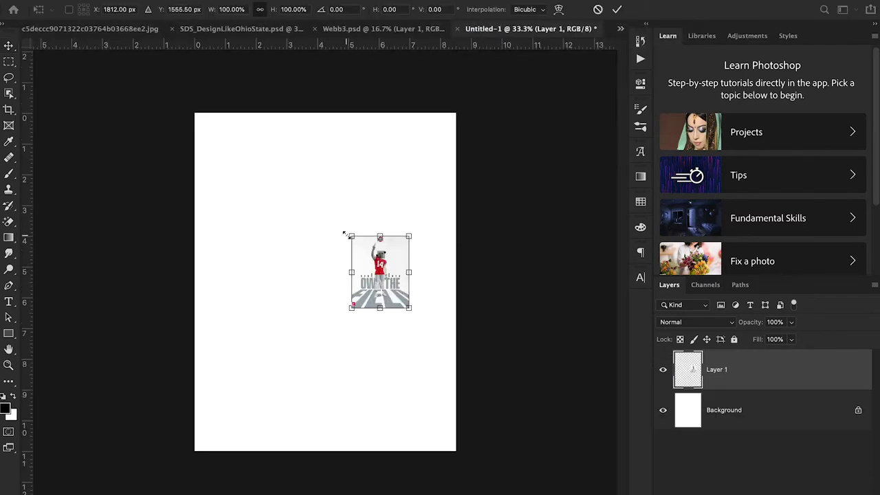
{"action": "left_click_drag", "start_coordinate": [350, 235], "coordinate": [129, 88]}
{"action": "left_click_drag", "start_coordinate": [409, 308], "coordinate": [456, 366]}
{"action": "left_click_drag", "start_coordinate": [415, 245], "coordinate": [417, 334]}
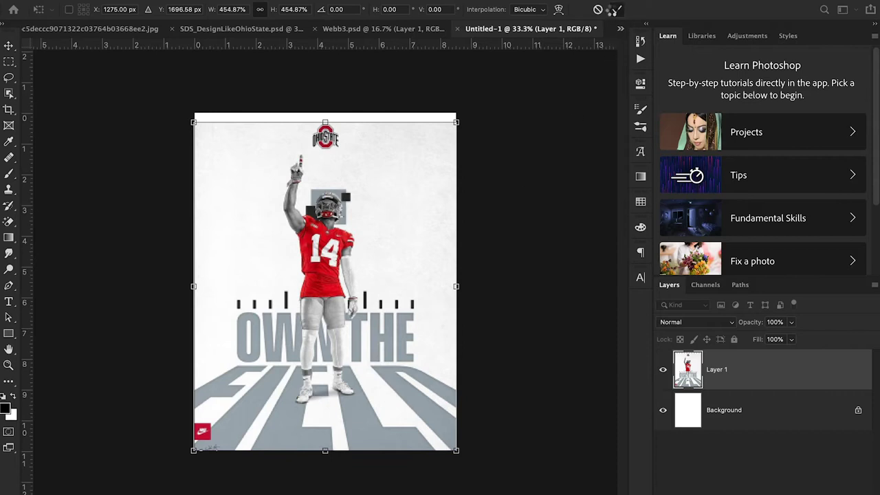
{"action": "left_click", "coordinate": [617, 10]}
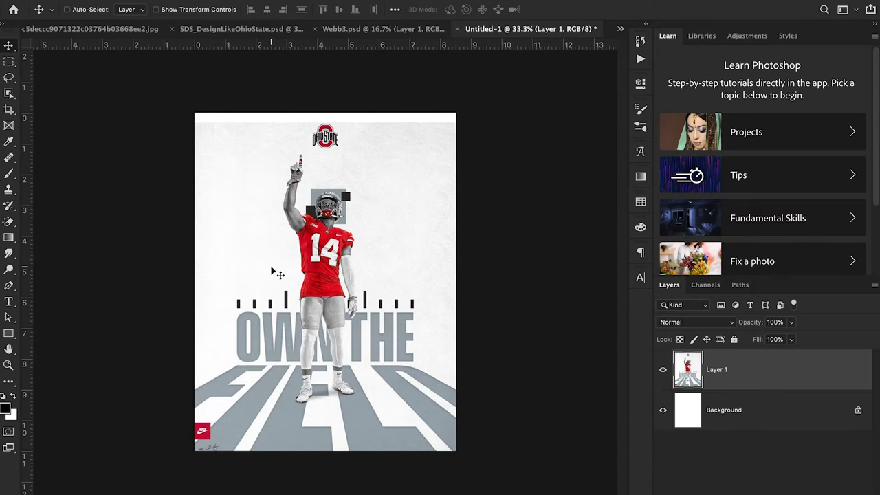
- Add a black 'OWN THE' text layer in Anton 128 pt across the player's chest
{"action": "key", "text": "t"}
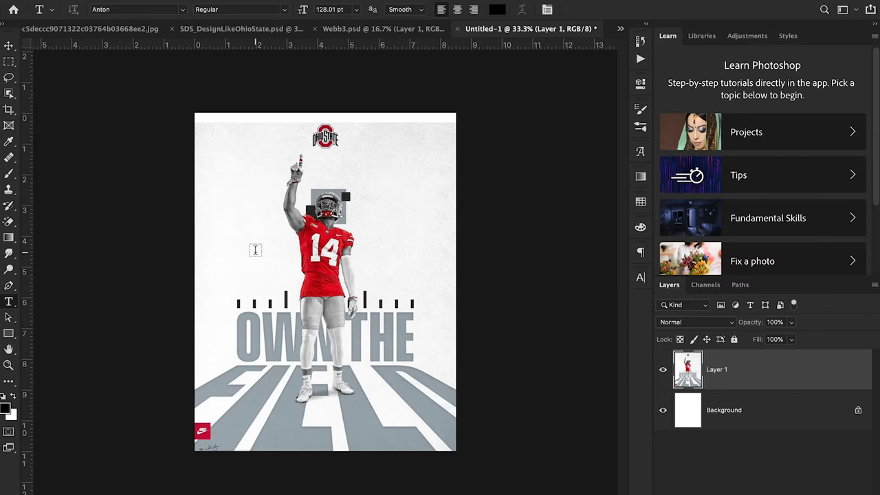
{"action": "left_click", "coordinate": [255, 250]}
{"action": "type", "text": "OWN THE"}
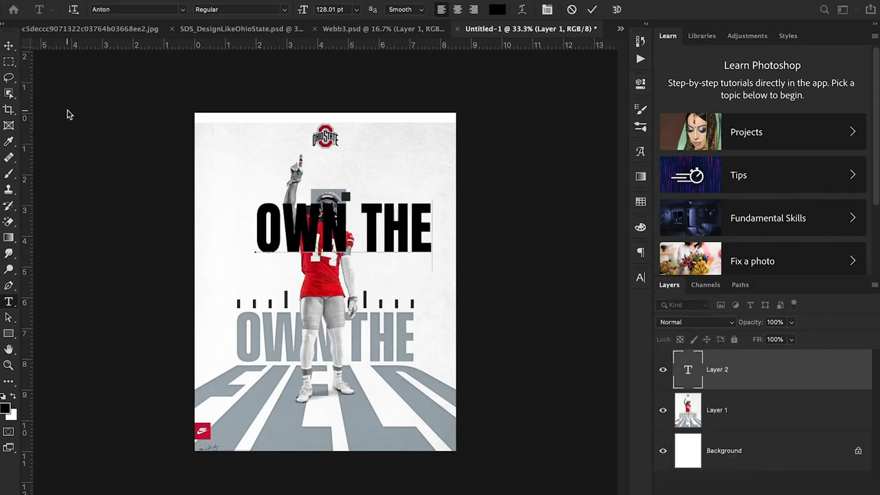
{"action": "left_click", "coordinate": [8, 46]}
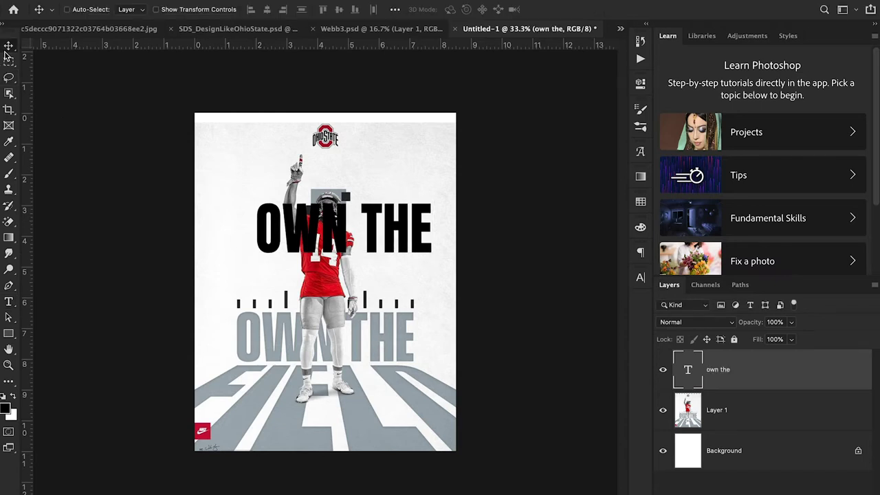
{"action": "left_click", "coordinate": [640, 277]}
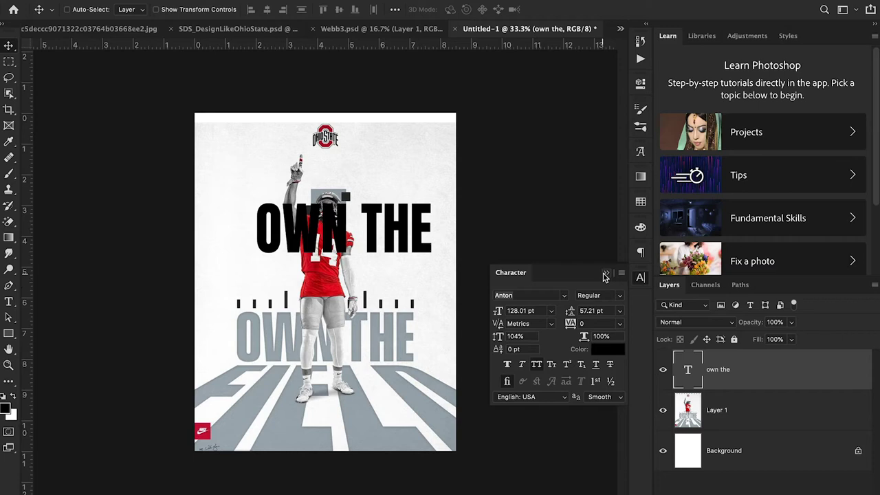
{"action": "left_click", "coordinate": [606, 273]}
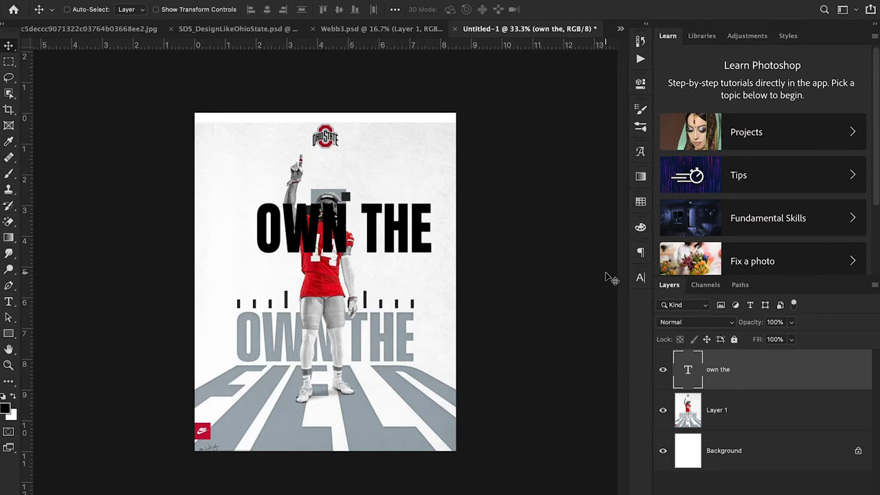
- Color the OWN THE text grey 9facb4, sampled from the poster's own lettering
{"action": "left_click", "coordinate": [640, 278]}
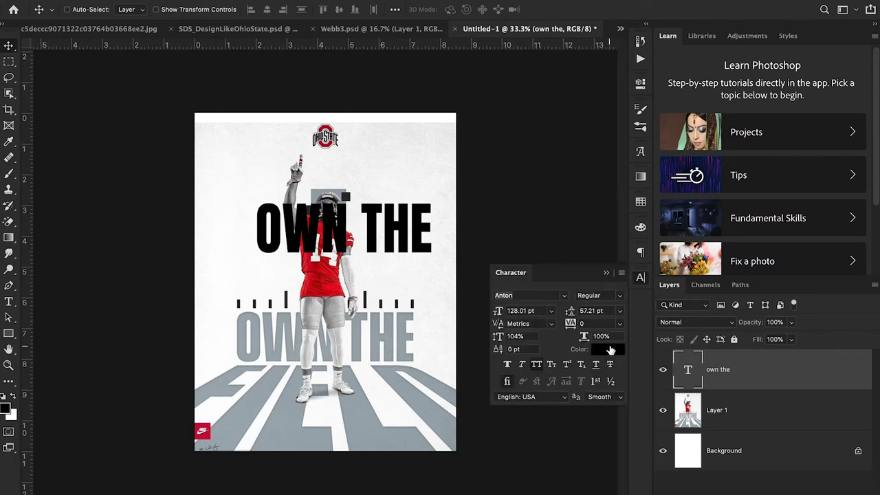
{"action": "left_click", "coordinate": [608, 348]}
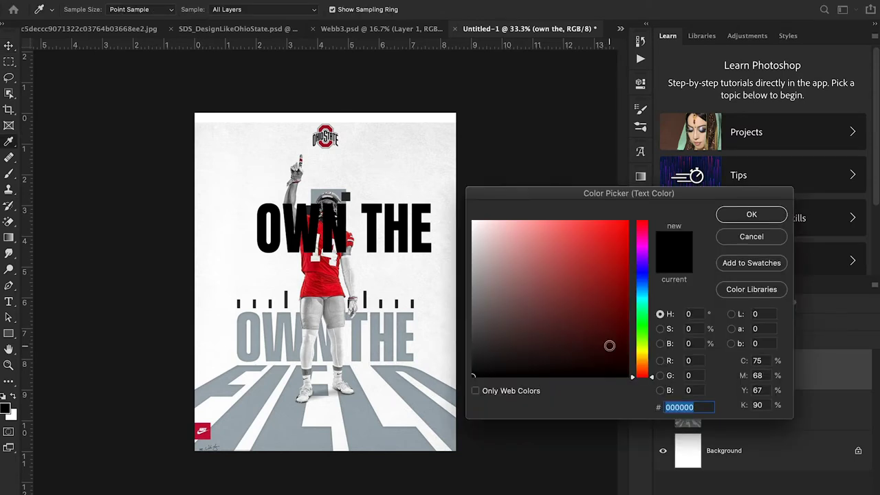
{"action": "left_click", "coordinate": [405, 330]}
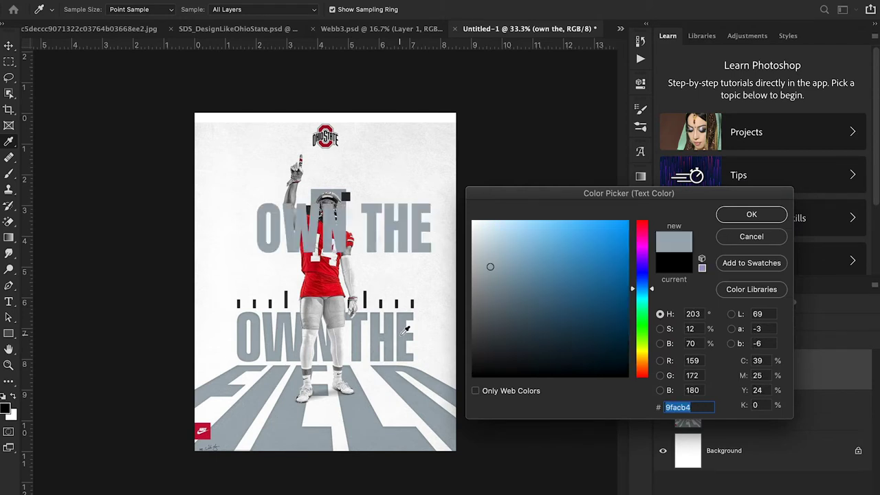
{"action": "left_click", "coordinate": [744, 214]}
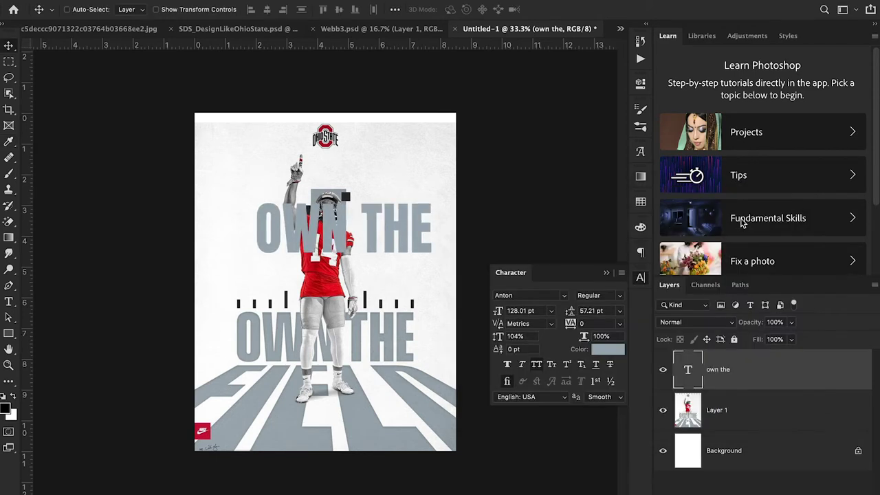
- Move OWN THE down onto the poster's original lettering, checking it with the photo hidden
{"action": "left_click_drag", "start_coordinate": [440, 229], "coordinate": [415, 336]}
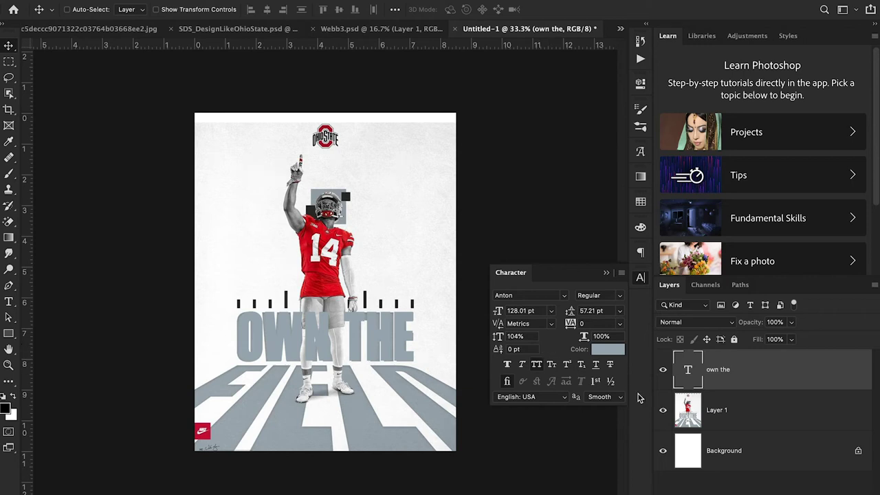
{"action": "left_click", "coordinate": [664, 410]}
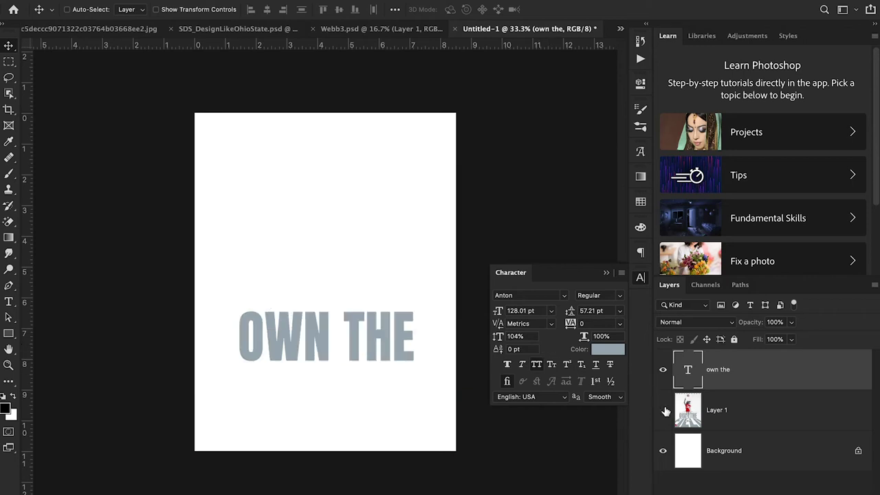
{"action": "left_click", "coordinate": [663, 410]}
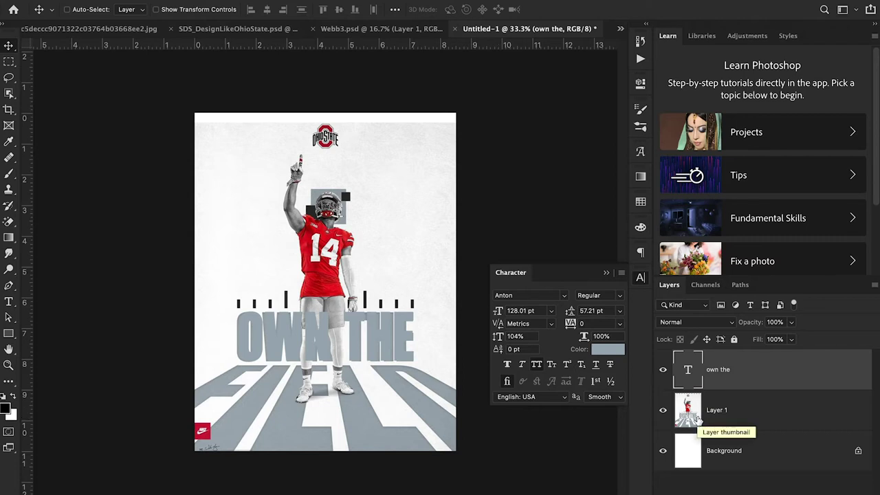
- With the player photo hidden, add a new 'field' text layer for the second line
{"action": "left_click", "coordinate": [663, 410]}
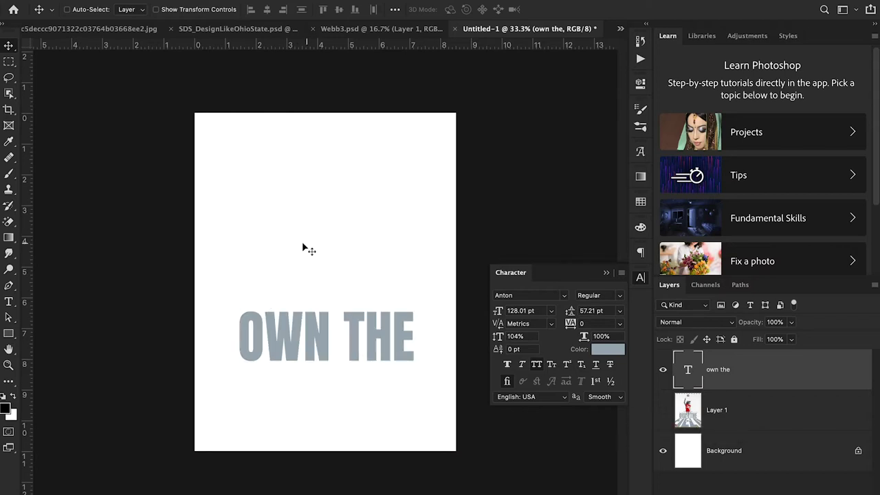
{"action": "key", "text": "t"}
{"action": "left_click", "coordinate": [265, 242]}
{"action": "type", "text": "field"}
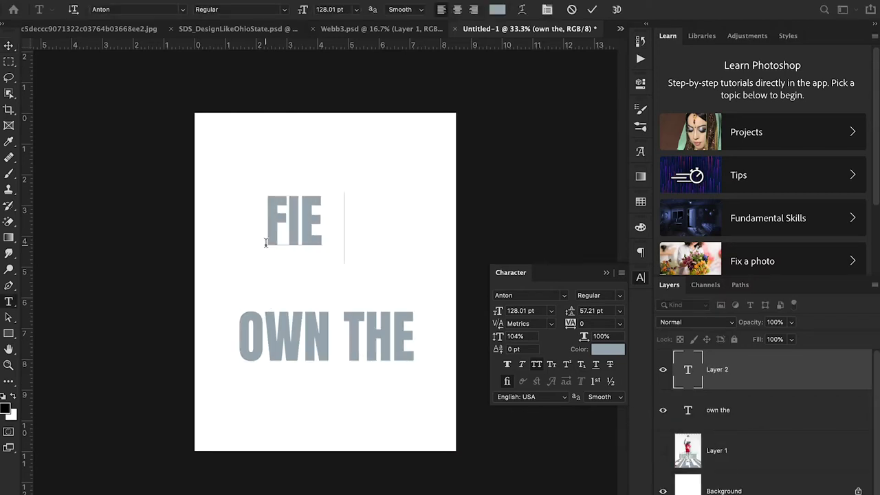
{"action": "left_click", "coordinate": [9, 46]}
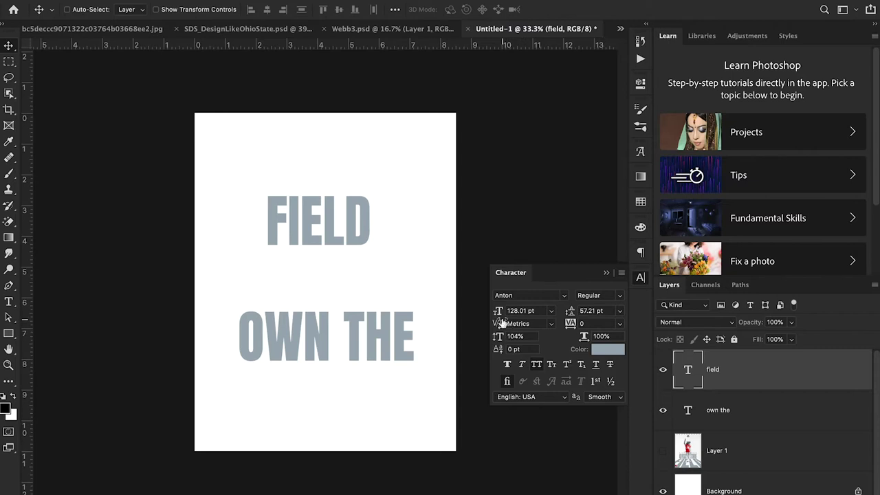
- Enlarge FIELD to 242.01 pt and align it over the poster's bottom FIELD lettering
{"action": "left_click", "coordinate": [520, 311]}
{"action": "key", "text": "shift+Up"}
{"action": "key", "text": "shift+Up"}
{"action": "key", "text": "shift+Up"}
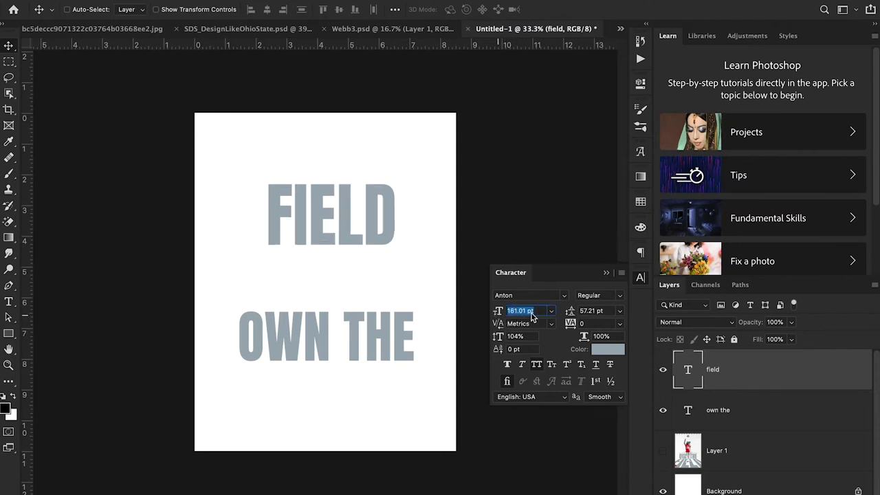
{"action": "key", "text": "shift+Up"}
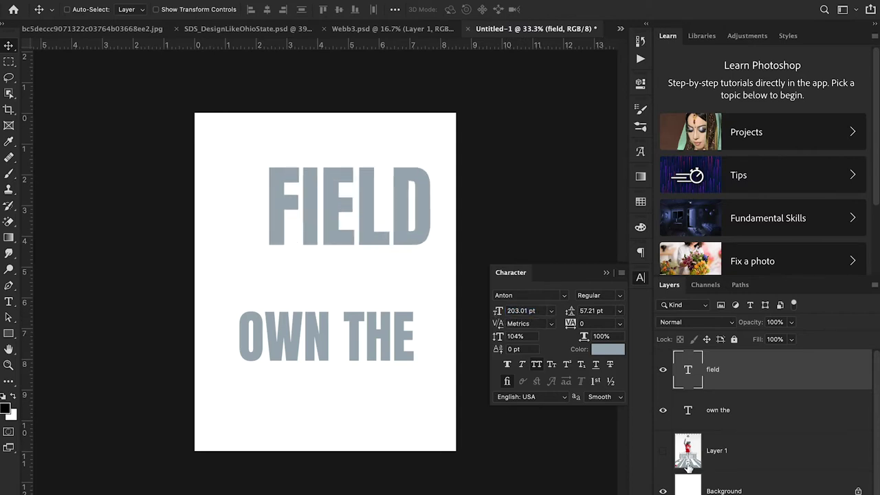
{"action": "left_click", "coordinate": [663, 451]}
{"action": "left_click_drag", "start_coordinate": [323, 142], "coordinate": [282, 335]}
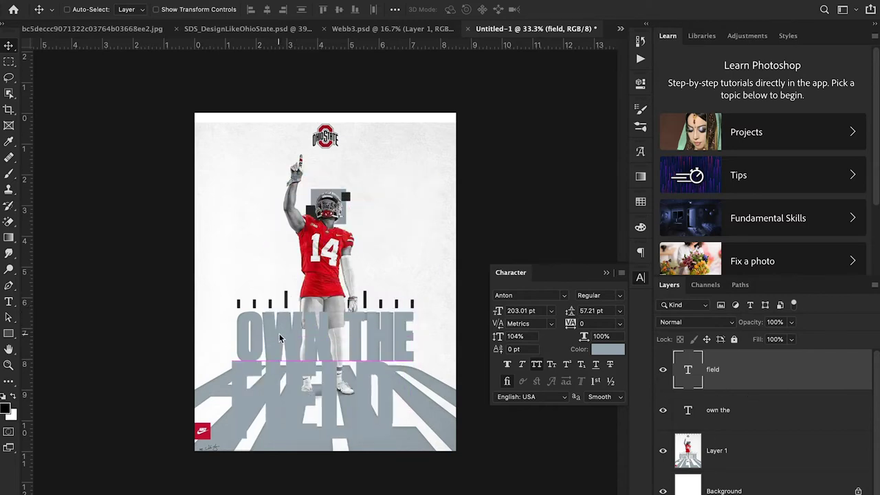
{"action": "left_click", "coordinate": [510, 312]}
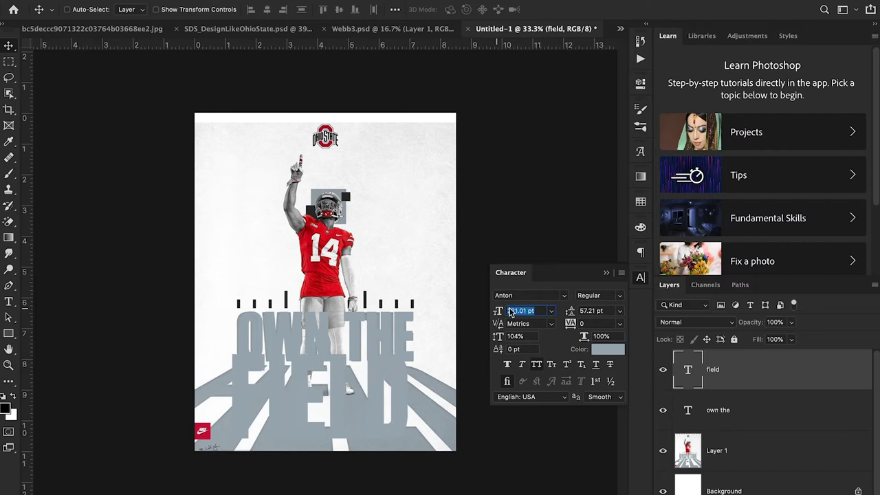
{"action": "left_click", "coordinate": [412, 373]}
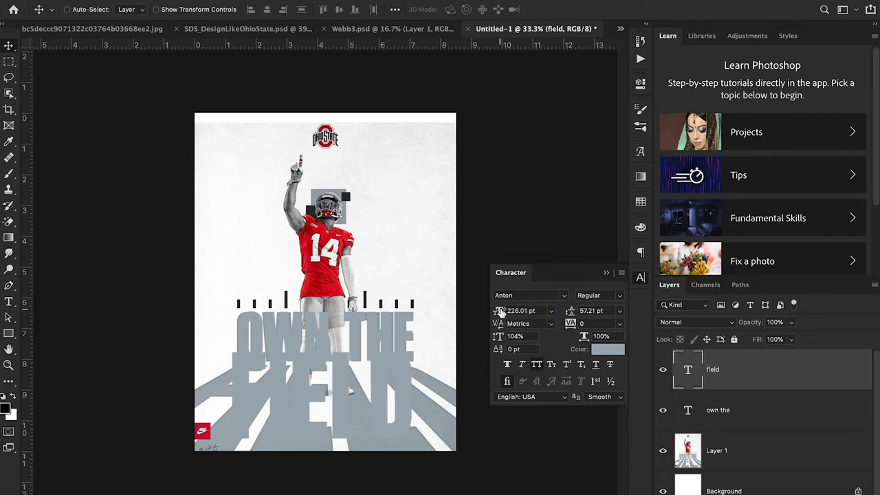
{"action": "left_click_drag", "start_coordinate": [499, 311], "coordinate": [511, 310]}
{"action": "left_click_drag", "start_coordinate": [428, 365], "coordinate": [418, 413]}
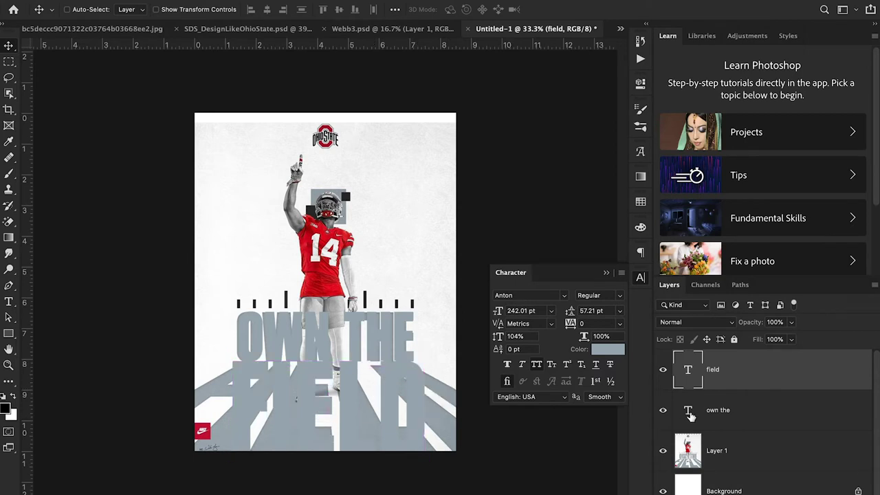
- Hide the player photo and convert the field text layer into a smart object
{"action": "left_click", "coordinate": [663, 451]}
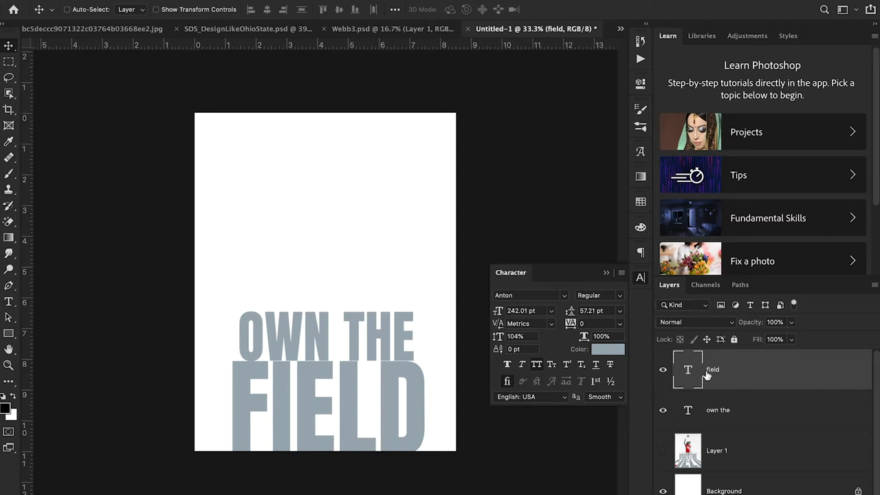
{"action": "right_click", "coordinate": [802, 375]}
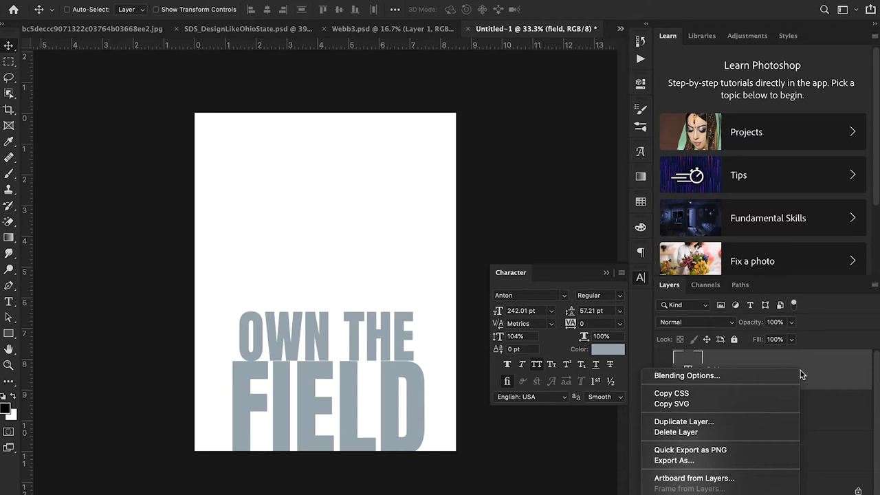
{"action": "scroll", "coordinate": [722, 412], "scroll_direction": "down", "scroll_amount": 5}
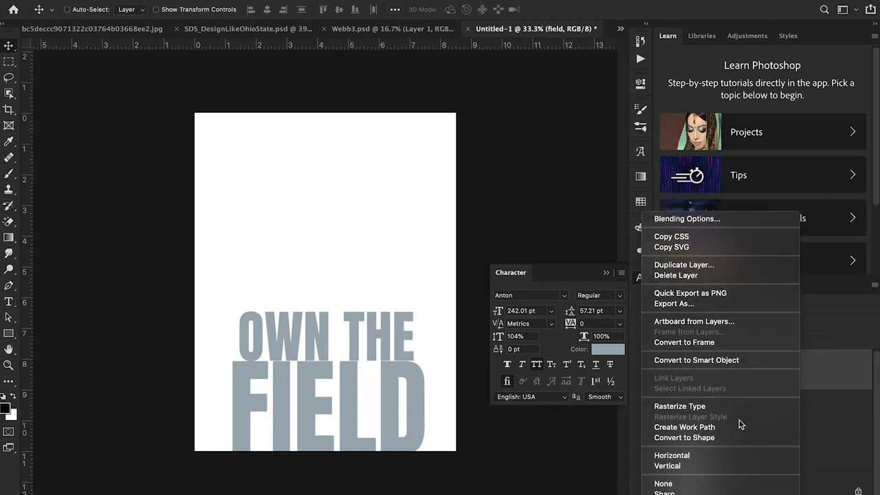
{"action": "left_click", "coordinate": [720, 363]}
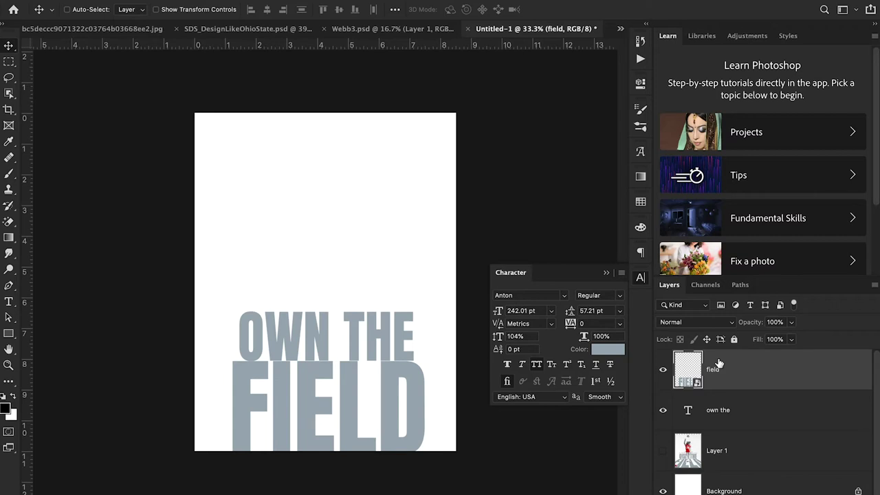
{"action": "left_click", "coordinate": [606, 273]}
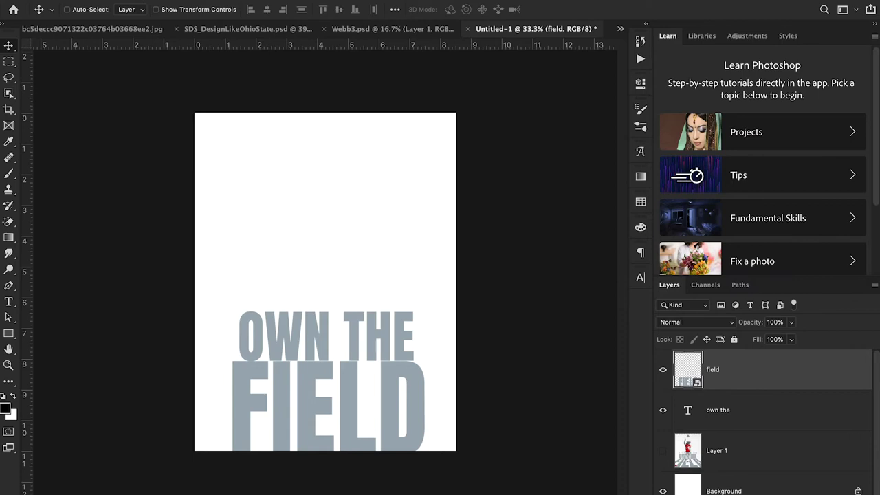
- Apply a Perspective transform flaring FIELD's bottom outward, then show the reference poster again
{"action": "left_click", "coordinate": [118, 2]}
{"action": "mouse_move", "coordinate": [174, 265]}
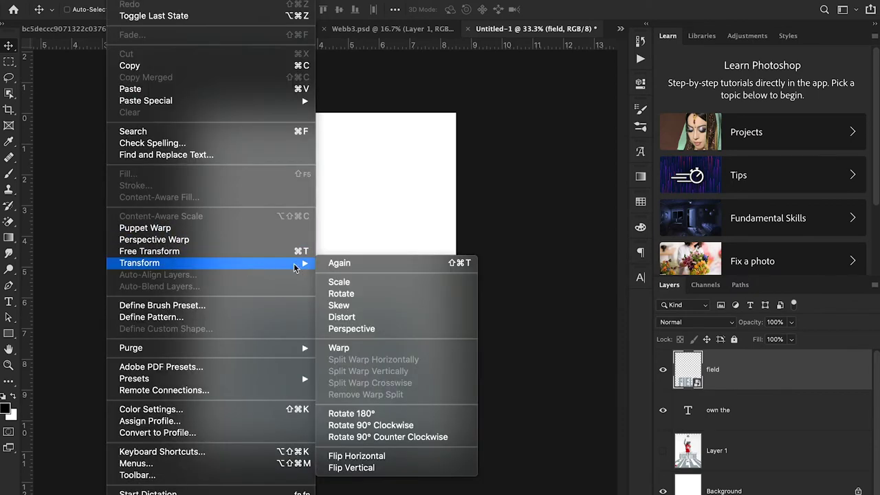
{"action": "left_click", "coordinate": [390, 329]}
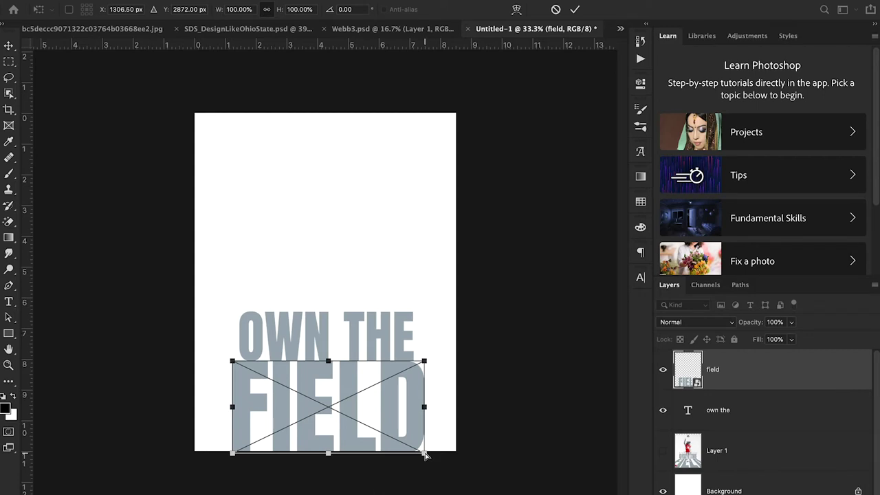
{"action": "left_click_drag", "start_coordinate": [425, 455], "coordinate": [504, 453]}
{"action": "left_click", "coordinate": [575, 10]}
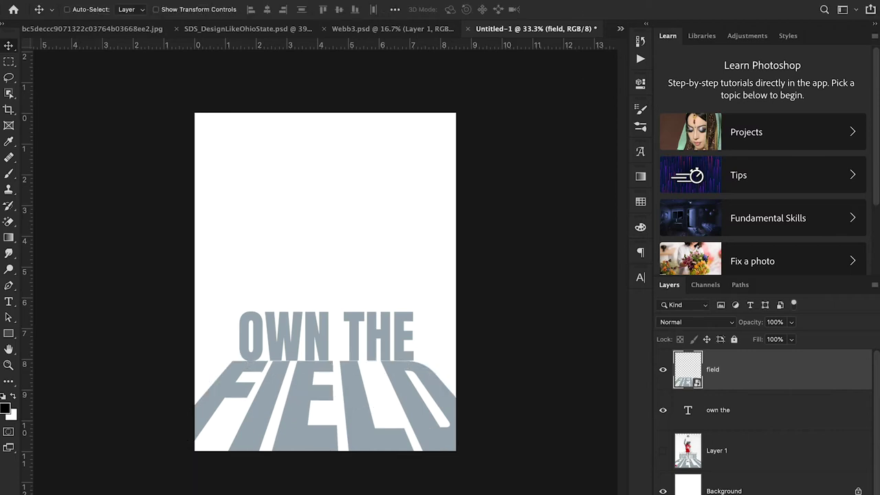
{"action": "left_click", "coordinate": [663, 451]}
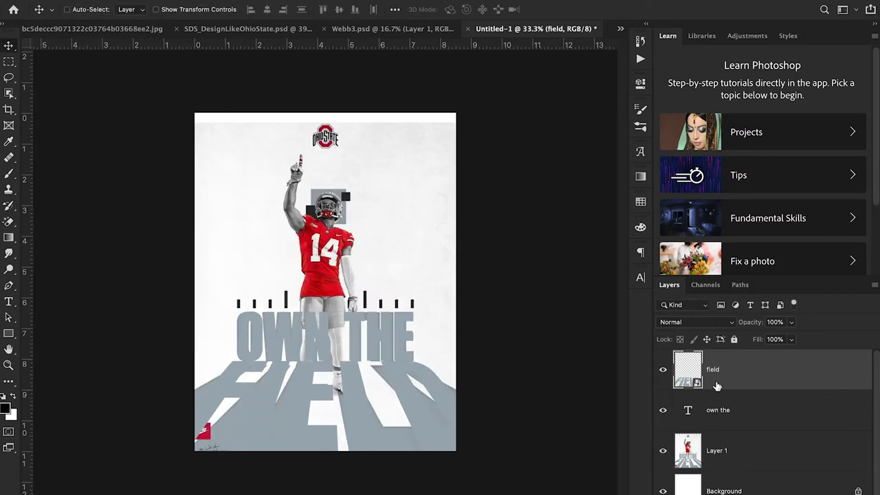
- Apply a second Perspective transform widening FIELD past the poster's lower edges, then hide the poster
{"action": "left_click_drag", "start_coordinate": [396, 418], "coordinate": [387, 422]}
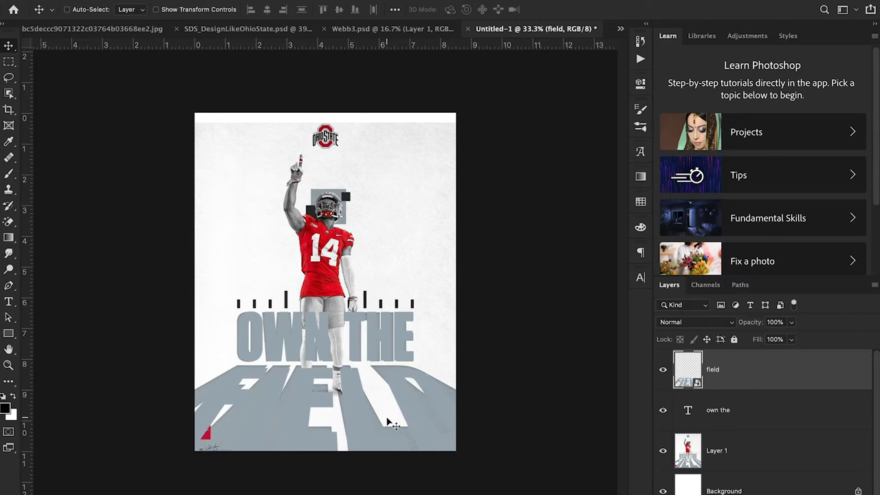
{"action": "left_click", "coordinate": [164, 2]}
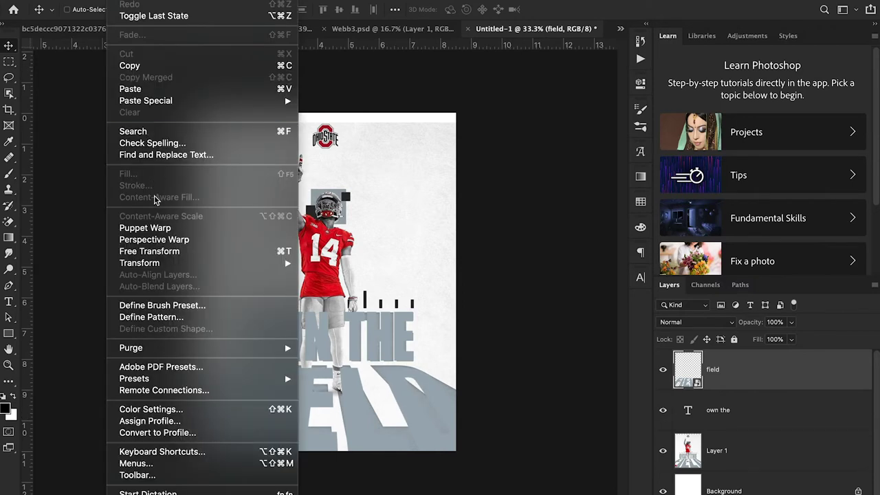
{"action": "mouse_move", "coordinate": [154, 266]}
{"action": "left_click", "coordinate": [355, 331]}
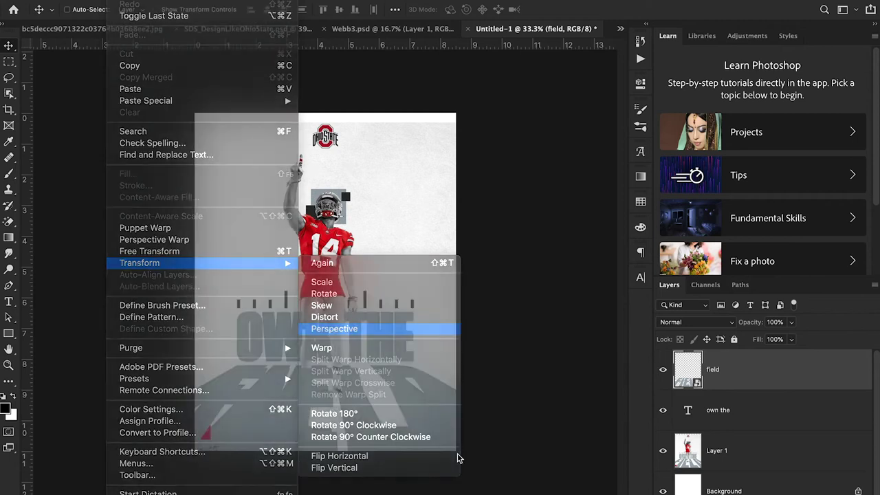
{"action": "left_click_drag", "start_coordinate": [504, 459], "coordinate": [574, 441]}
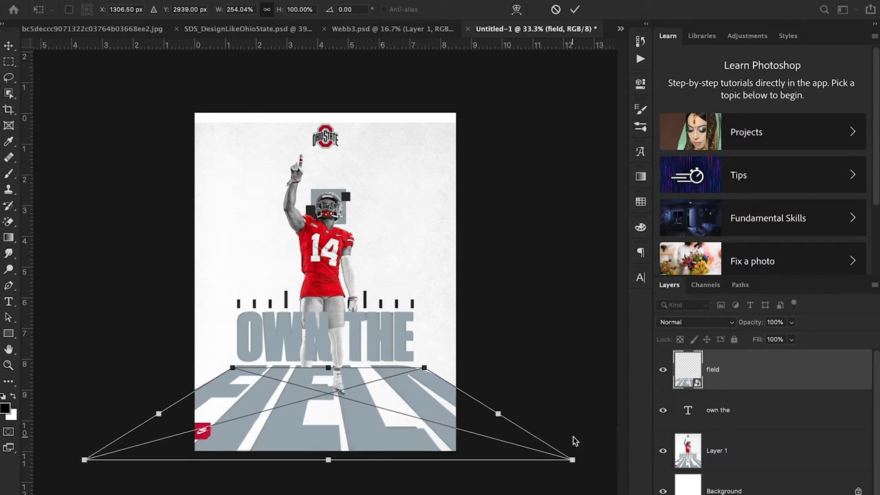
{"action": "left_click_drag", "start_coordinate": [468, 415], "coordinate": [464, 415]}
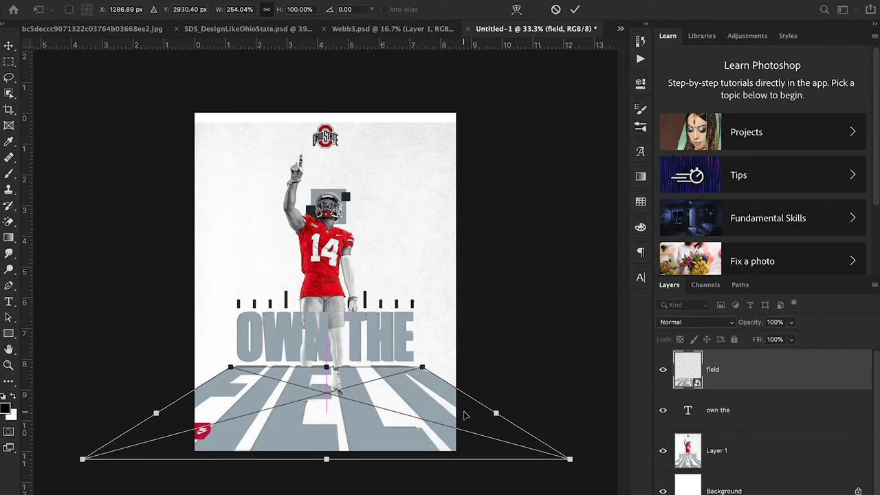
{"action": "left_click", "coordinate": [575, 9]}
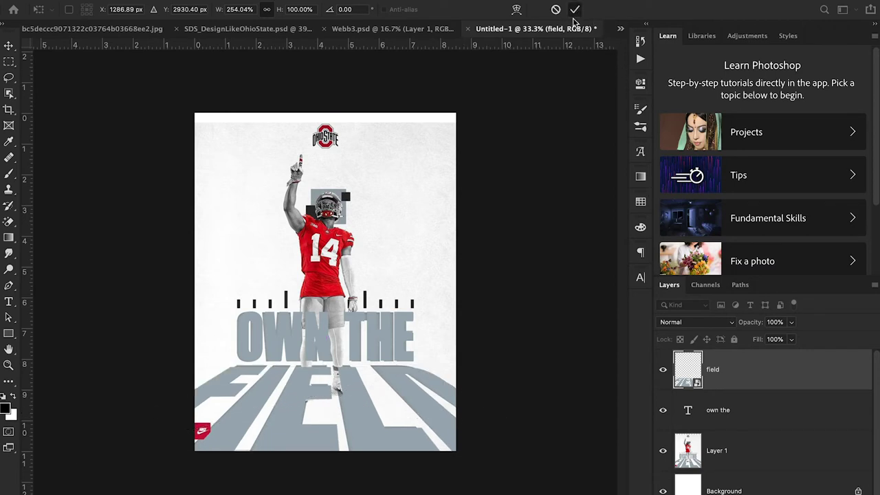
{"action": "left_click", "coordinate": [661, 453]}
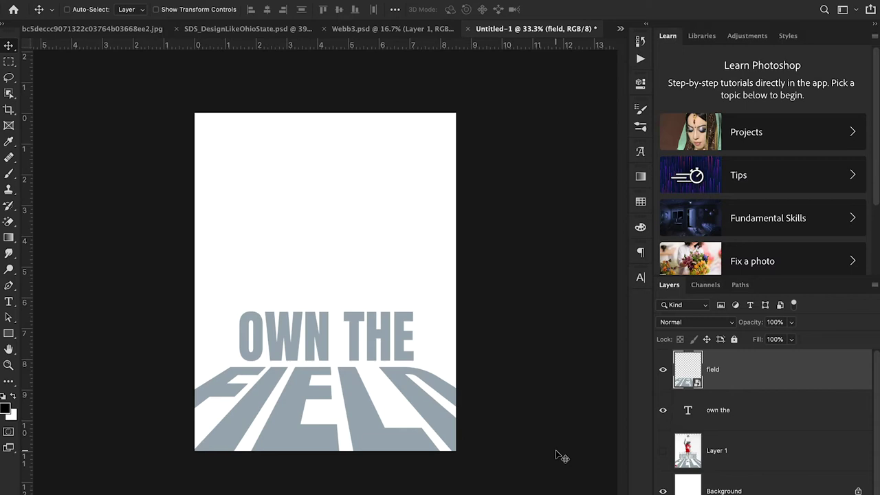
{"action": "left_click", "coordinate": [663, 452]}
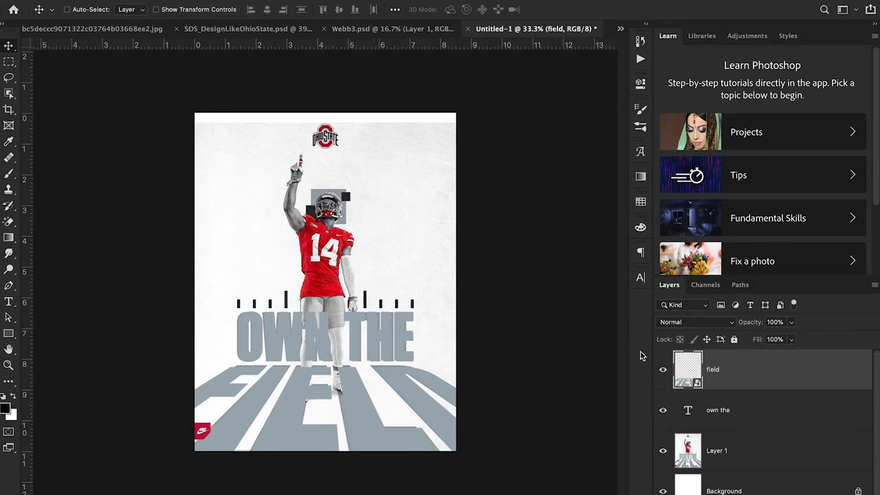
{"action": "left_click", "coordinate": [662, 452]}
- Bring the cut-out player from Webb3.psd into the poster, scaled to about 31% over the text
{"action": "left_click", "coordinate": [382, 29]}
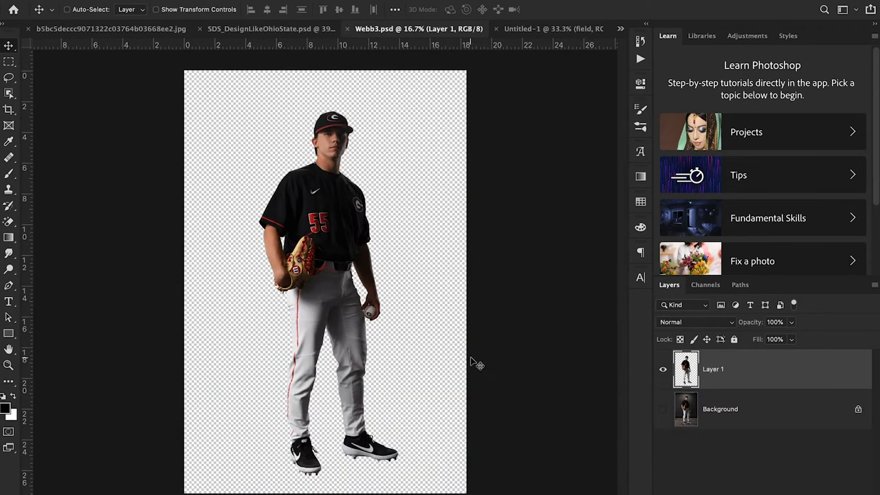
{"action": "left_click_drag", "start_coordinate": [788, 378], "coordinate": [354, 323]}
{"action": "key", "text": "ctrl+t"}
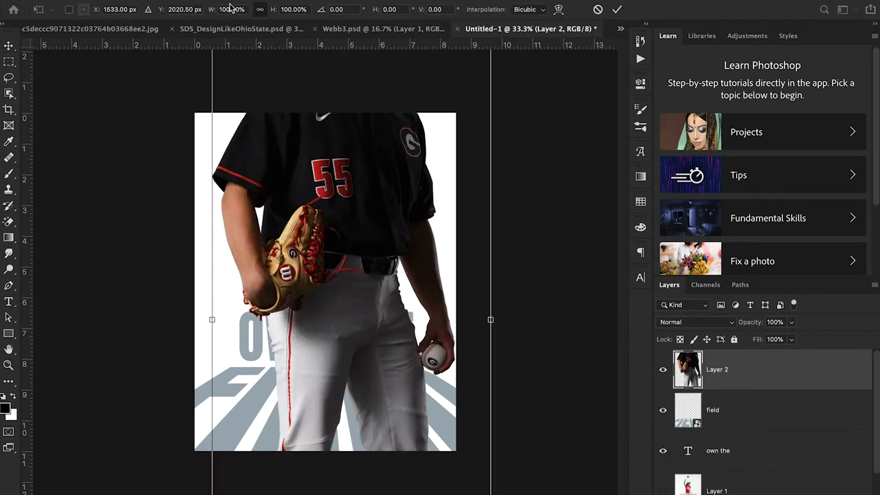
{"action": "left_click", "coordinate": [230, 9]}
{"action": "type", "text": "70"}
{"action": "key", "text": "Return"}
{"action": "left_click_drag", "start_coordinate": [193, 11], "coordinate": [172, 21]}
{"action": "left_click_drag", "start_coordinate": [332, 308], "coordinate": [305, 288]}
{"action": "left_click_drag", "start_coordinate": [215, 13], "coordinate": [210, 14]}
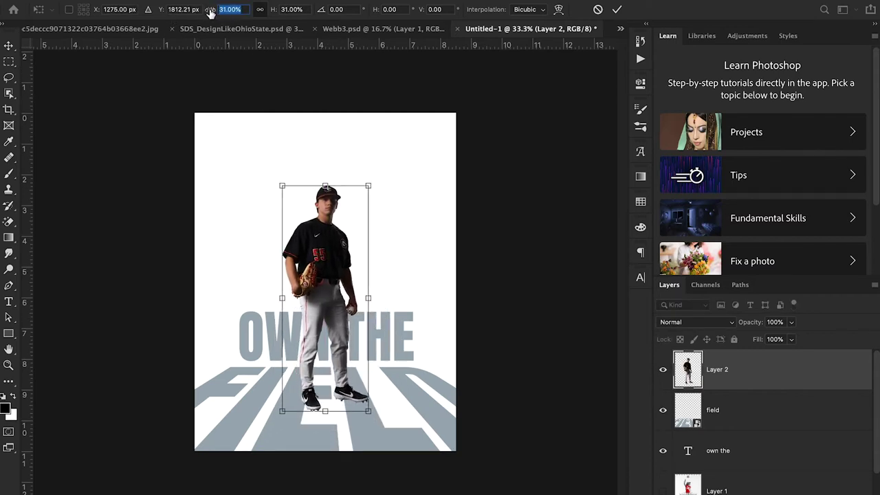
{"action": "left_click", "coordinate": [621, 9]}
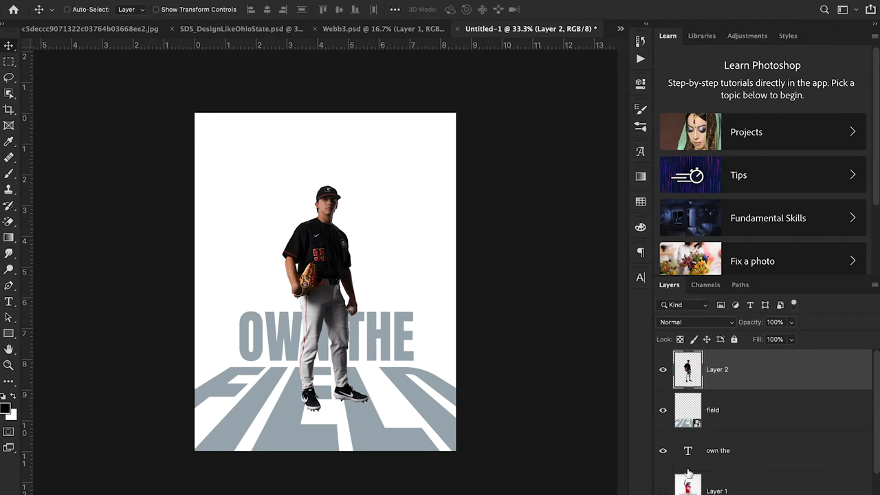
- Nudge the player up, shrink it to 99%, and hide the reference poster
{"action": "left_click", "coordinate": [664, 491]}
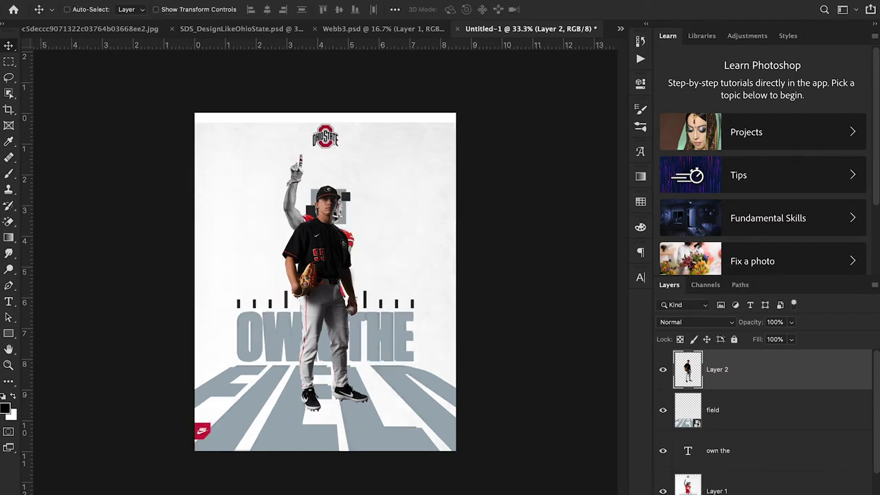
{"action": "left_click_drag", "start_coordinate": [395, 405], "coordinate": [390, 398]}
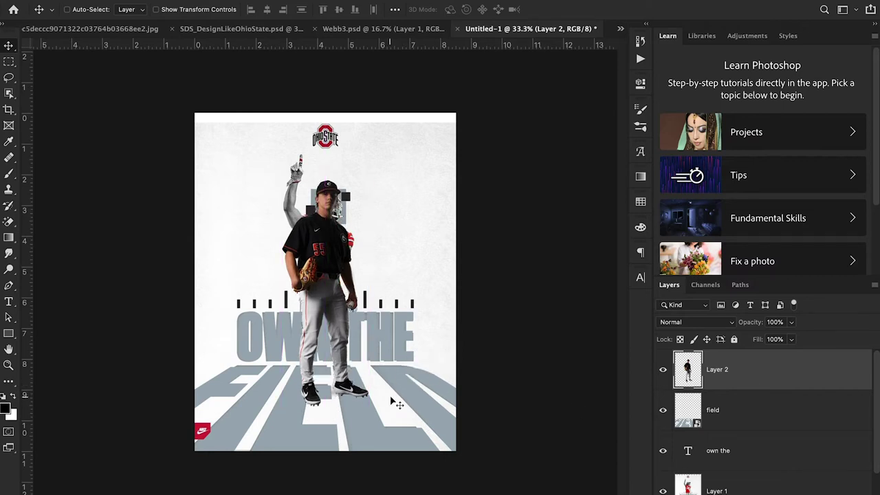
{"action": "key", "text": "ctrl+t"}
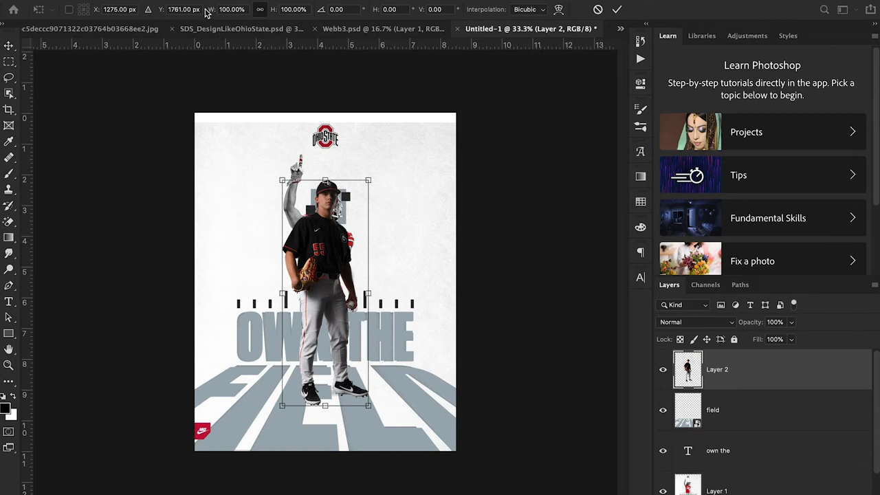
{"action": "left_click_drag", "start_coordinate": [206, 13], "coordinate": [202, 12]}
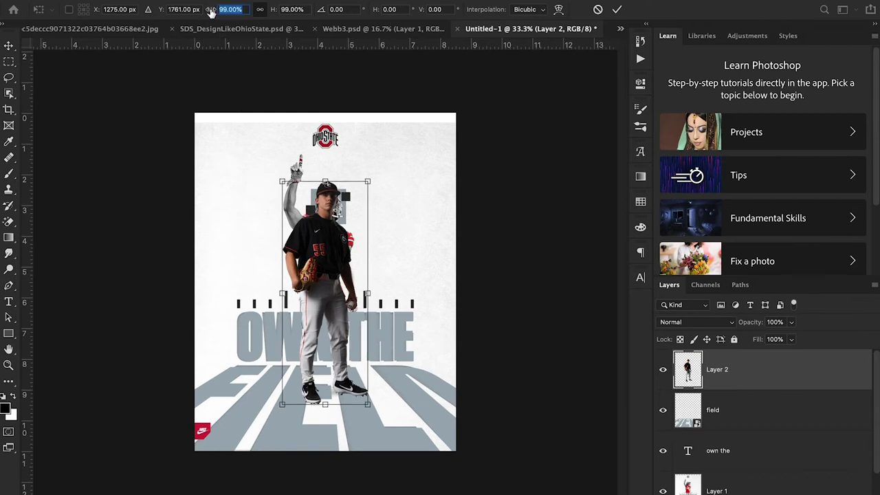
{"action": "left_click", "coordinate": [617, 9]}
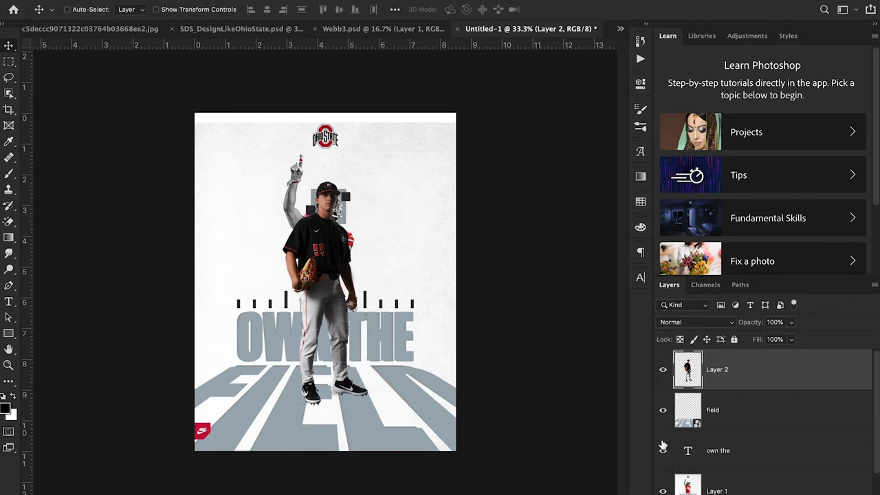
{"action": "left_click", "coordinate": [663, 490]}
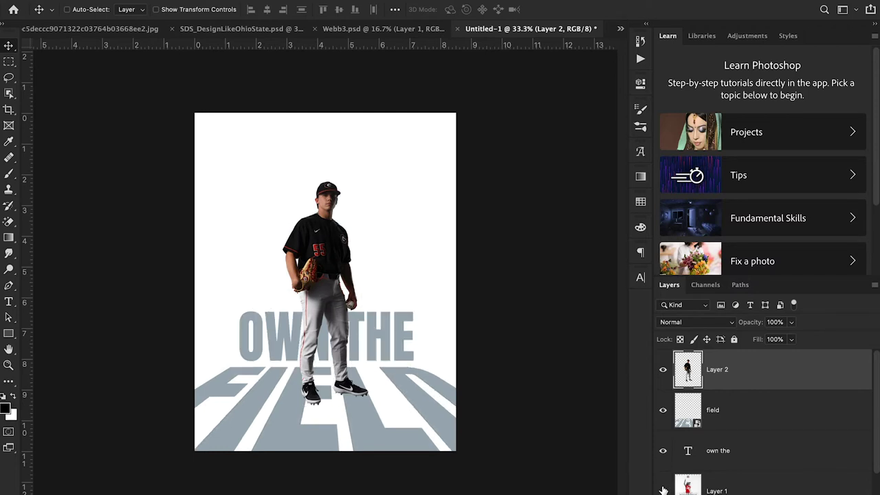
{"action": "left_click", "coordinate": [10, 367]}
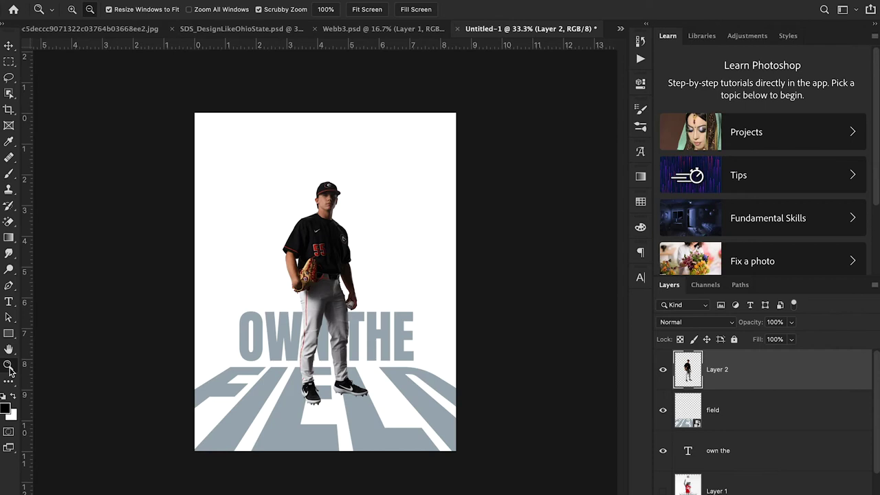
{"action": "left_click_drag", "start_coordinate": [366, 185], "coordinate": [315, 216]}
- Open the Camera Raw Filter on the player layer, Layer 2
{"action": "key", "text": "v"}
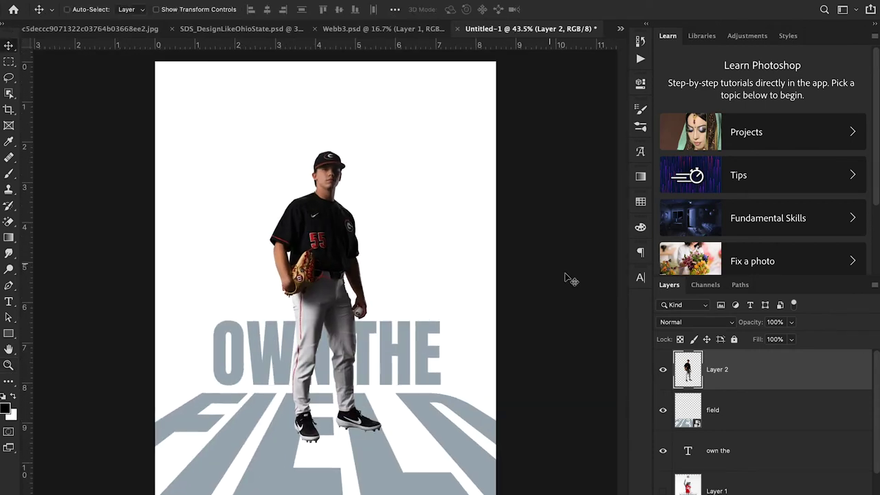
{"action": "double_click", "coordinate": [794, 378]}
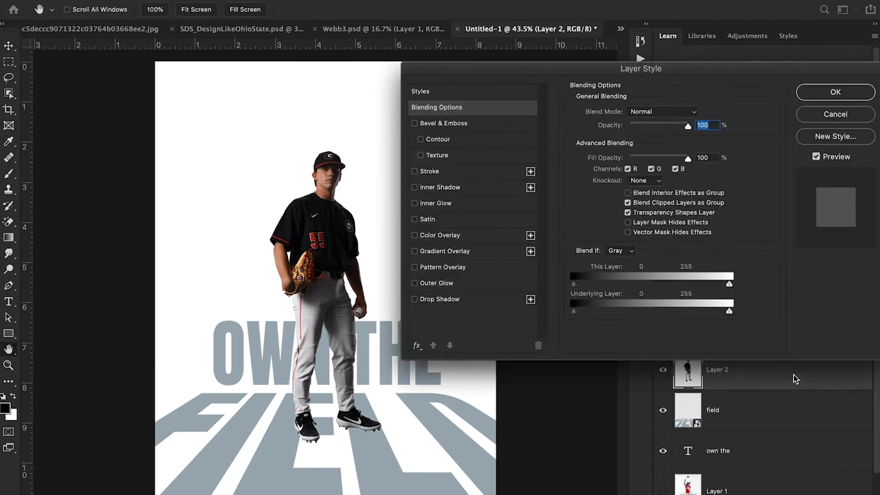
{"action": "left_click", "coordinate": [836, 114]}
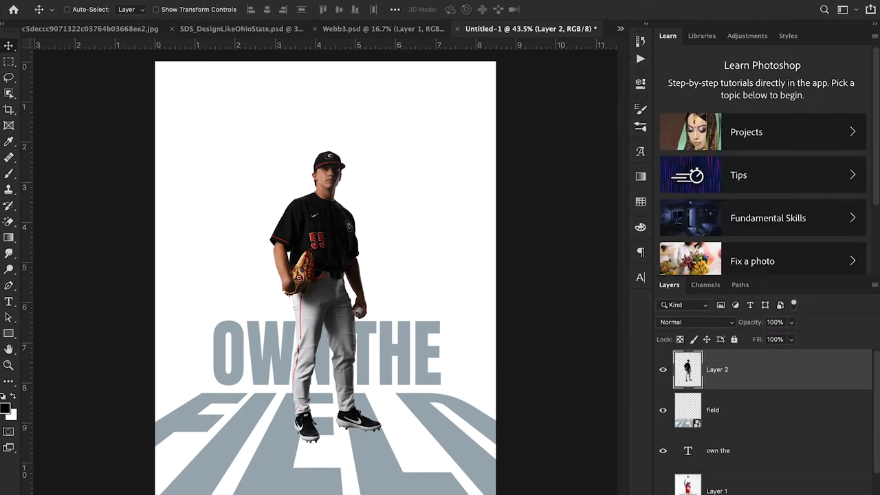
{"action": "left_click", "coordinate": [321, 3]}
{"action": "left_click", "coordinate": [327, 55]}
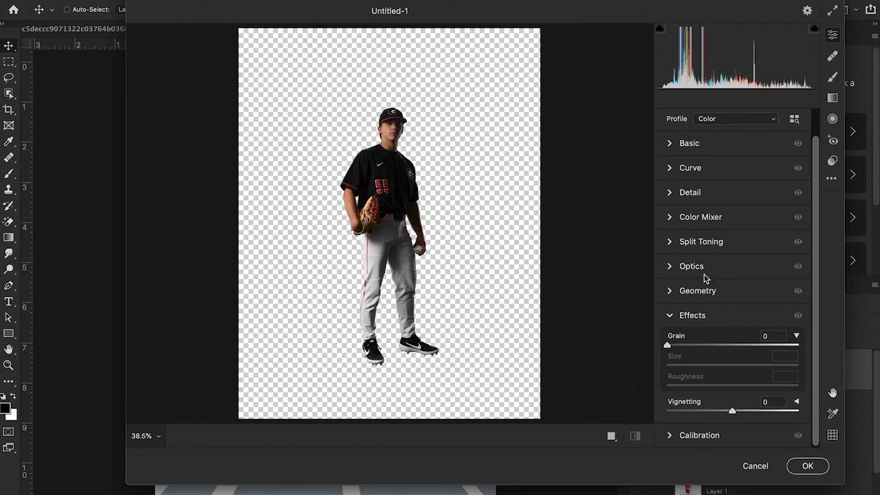
- In the Basic panel, set Blacks to +68 and raise Clarity to +47
{"action": "left_click", "coordinate": [669, 315]}
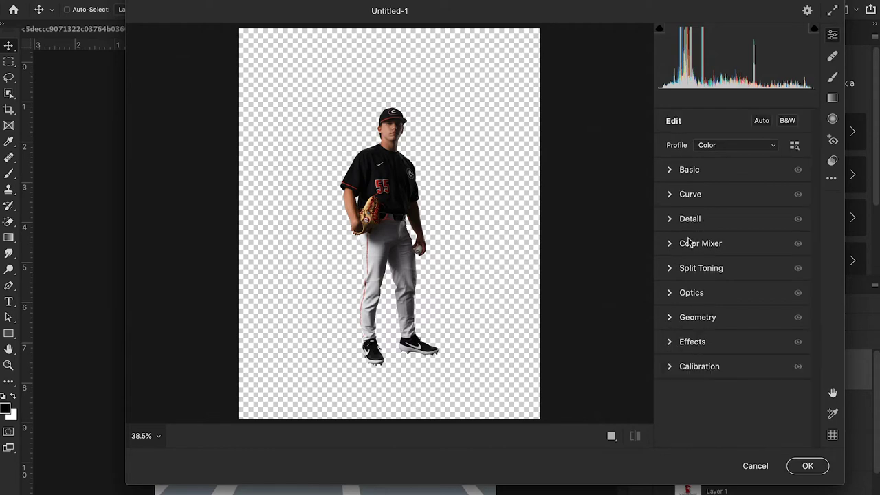
{"action": "left_click", "coordinate": [670, 170]}
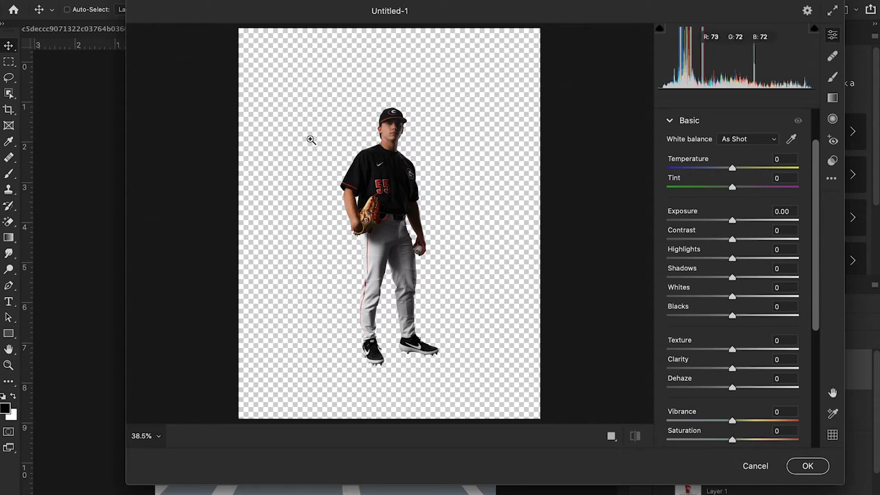
{"action": "left_click_drag", "start_coordinate": [385, 164], "coordinate": [444, 167]}
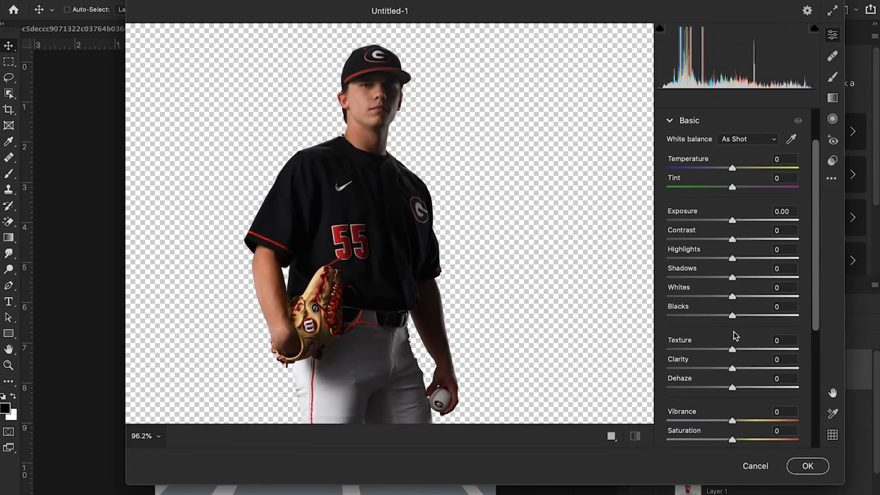
{"action": "left_click_drag", "start_coordinate": [741, 320], "coordinate": [779, 327]}
{"action": "left_click", "coordinate": [781, 306]}
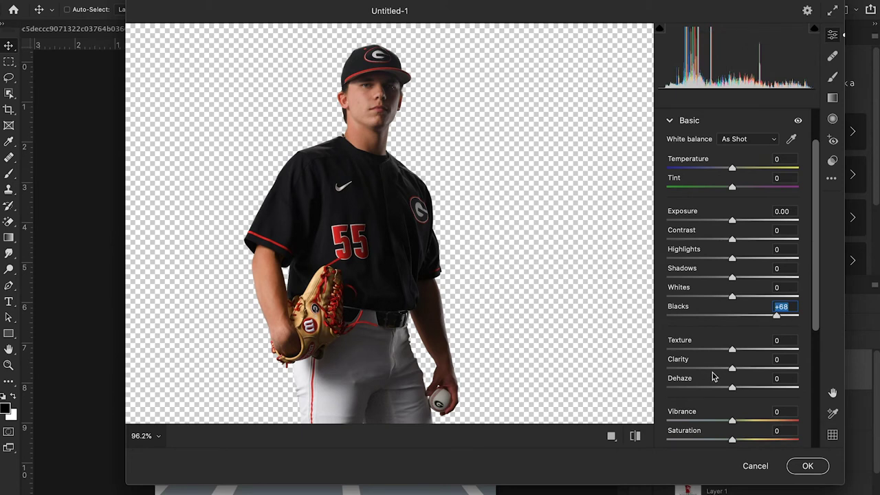
{"action": "left_click_drag", "start_coordinate": [733, 369], "coordinate": [763, 370]}
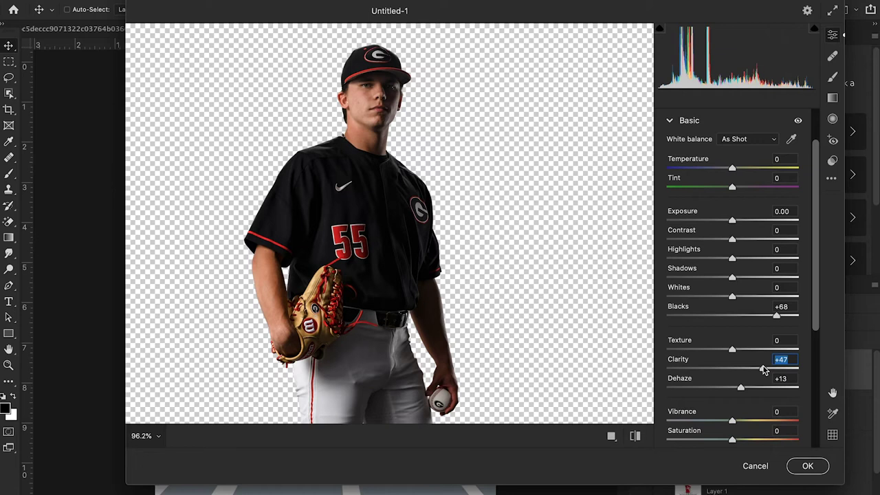
{"action": "left_click", "coordinate": [804, 466]}
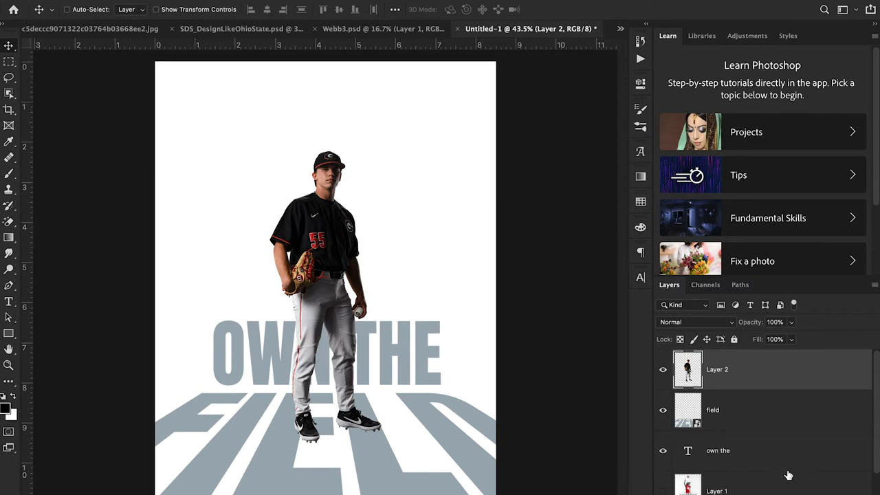
{"action": "scroll", "coordinate": [776, 471], "scroll_direction": "down", "scroll_amount": 1}
{"action": "scroll", "coordinate": [666, 408], "scroll_direction": "up", "scroll_amount": 1}
{"action": "left_click", "coordinate": [662, 410]}
{"action": "left_click", "coordinate": [662, 451]}
{"action": "left_click", "coordinate": [661, 491]}
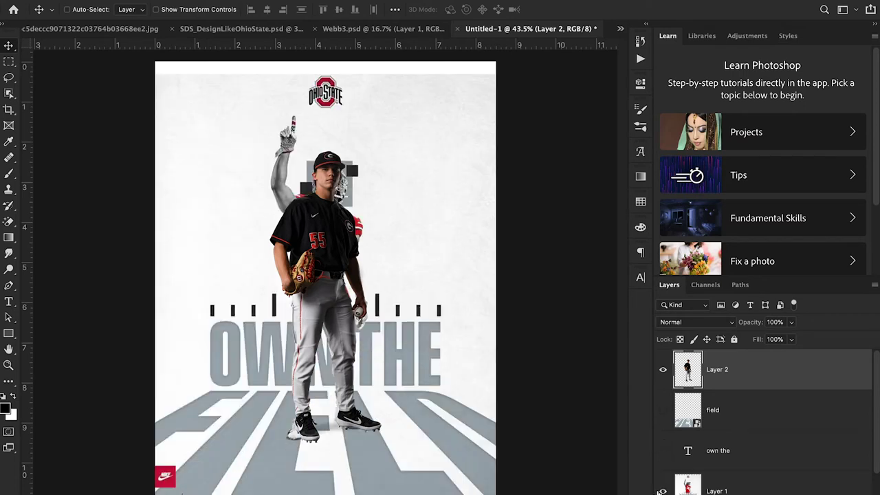
{"action": "left_click", "coordinate": [663, 369]}
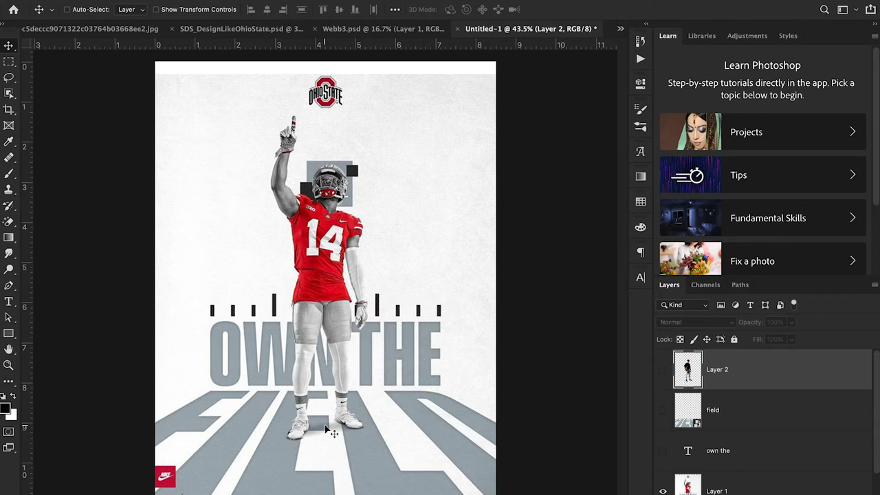
{"action": "left_click", "coordinate": [663, 451]}
{"action": "left_click", "coordinate": [663, 410]}
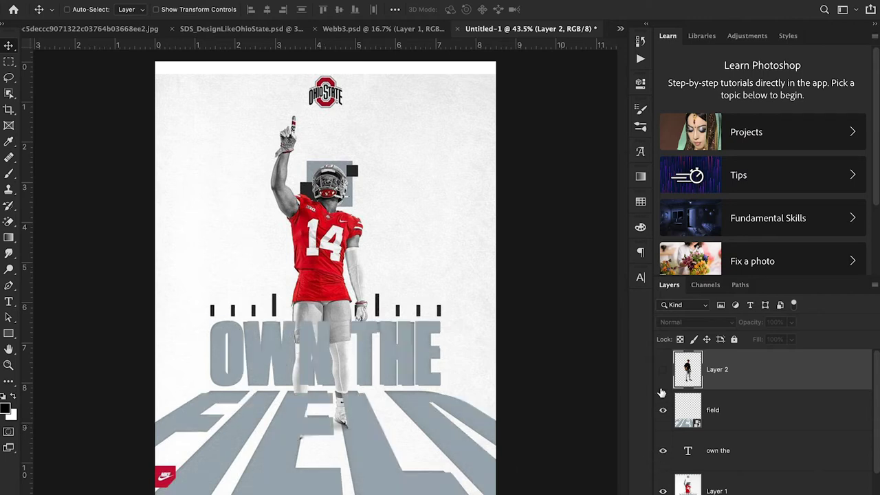
{"action": "left_click", "coordinate": [663, 369]}
{"action": "left_click", "coordinate": [662, 491]}
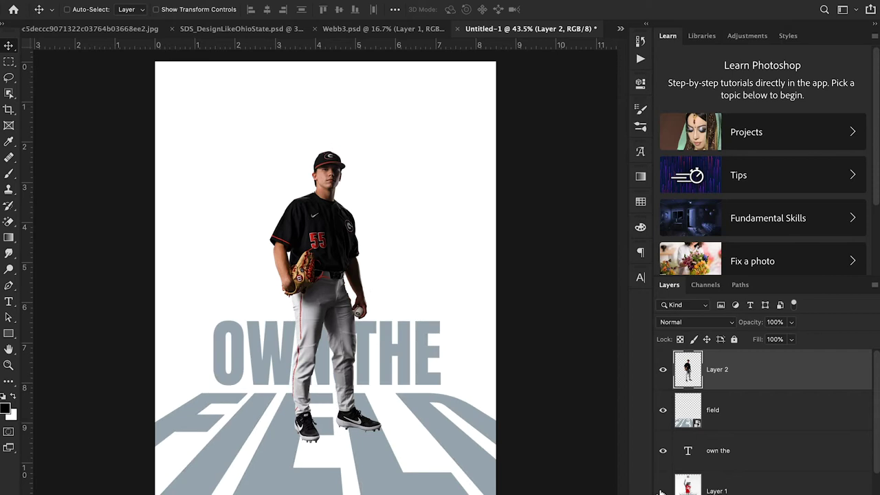
{"action": "left_click", "coordinate": [796, 426]}
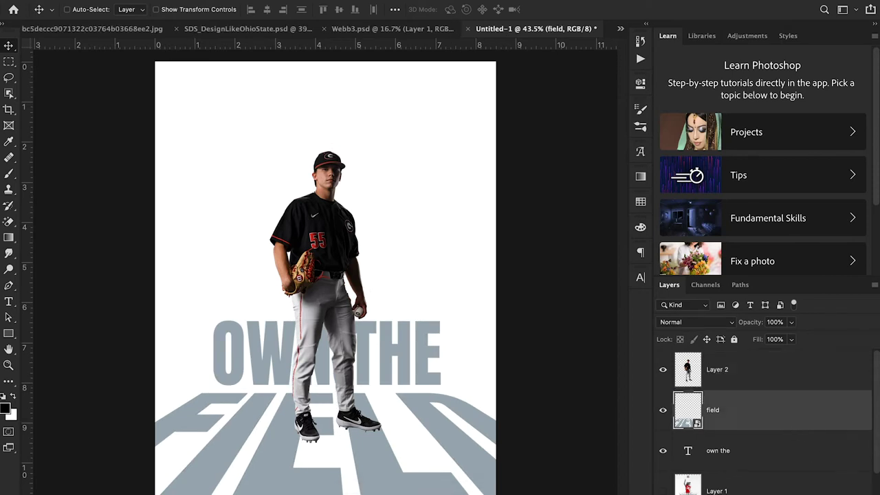
- Add new empty layers and place Layer 4 directly beneath the player layer
{"action": "key", "text": "ctrl+shift+alt+n"}
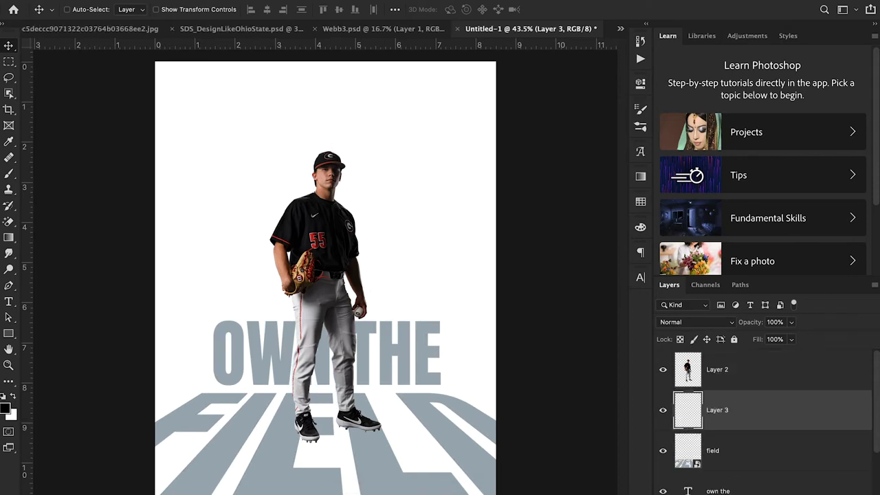
{"action": "left_click", "coordinate": [783, 388]}
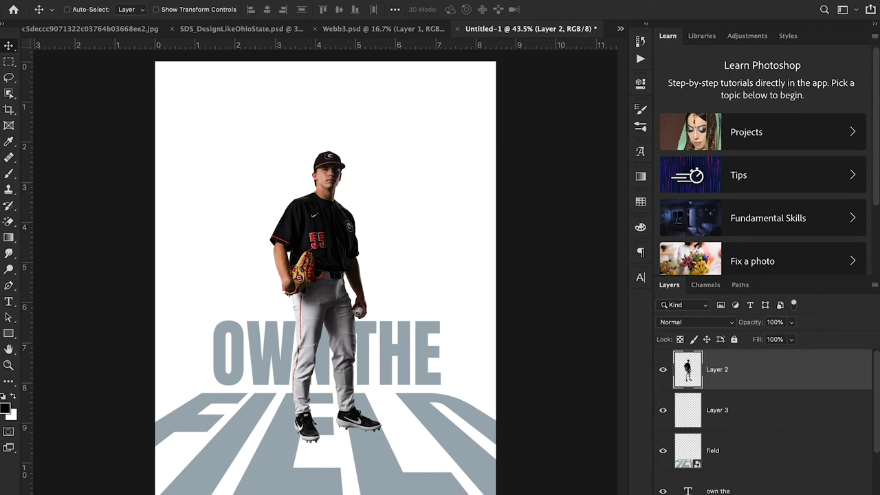
{"action": "key", "text": "ctrl+shift+alt+n"}
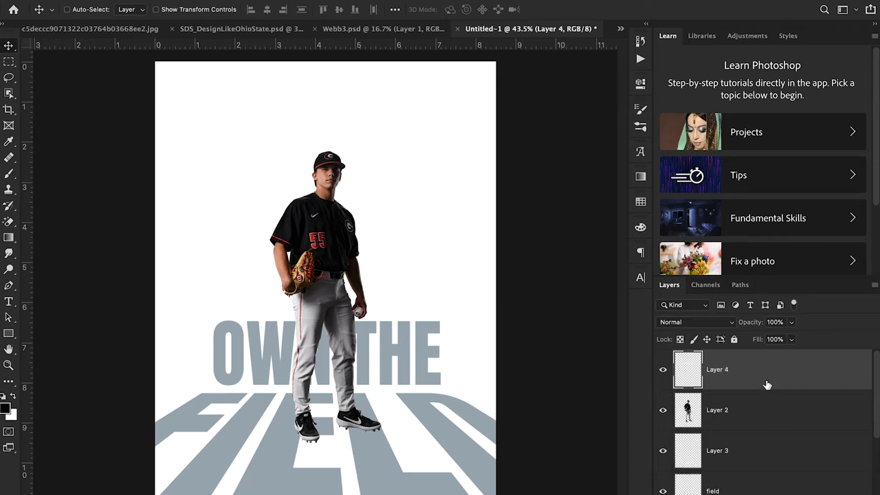
{"action": "left_click_drag", "start_coordinate": [761, 376], "coordinate": [741, 426]}
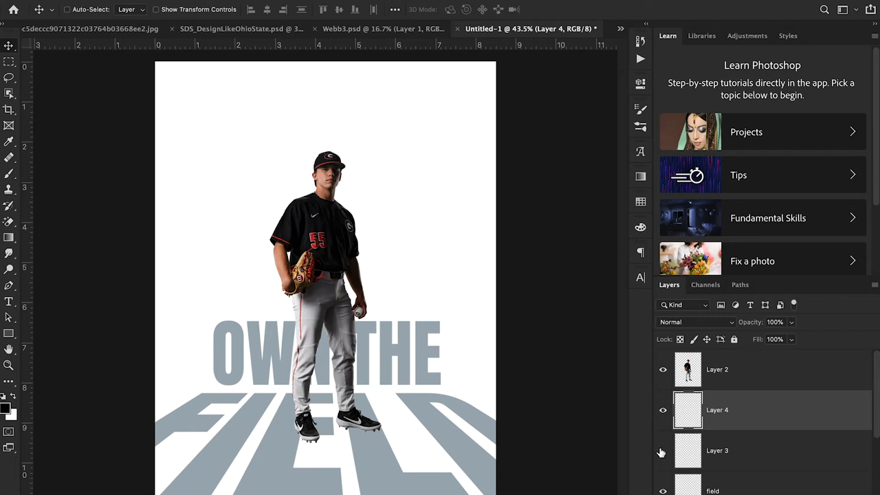
- Delete the unused Layer 3 and select Layer 4 for painting
{"action": "left_click", "coordinate": [754, 461]}
{"action": "key", "text": "Delete"}
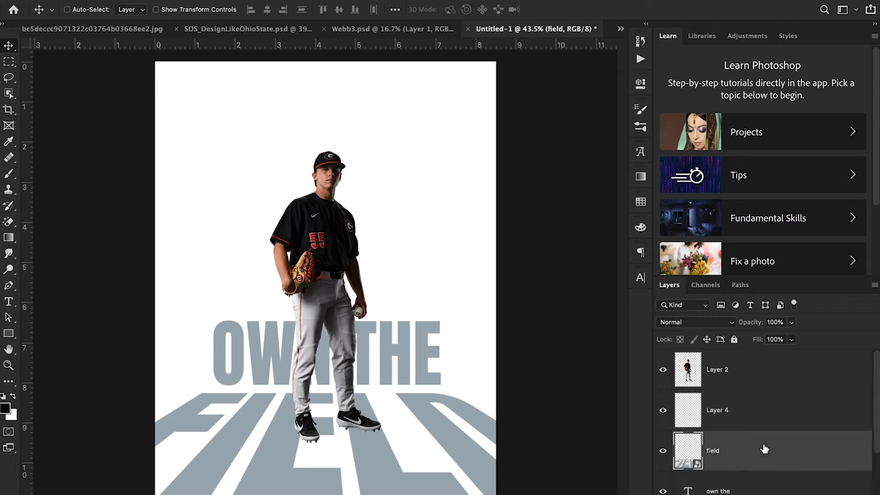
{"action": "left_click", "coordinate": [768, 423]}
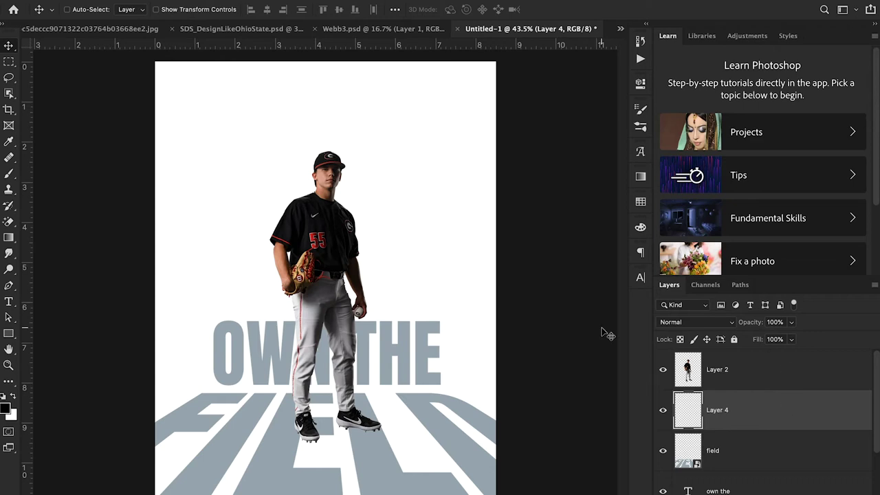
- Set the Brush tool to a 180 px Soft Round tip
{"action": "key", "text": "b"}
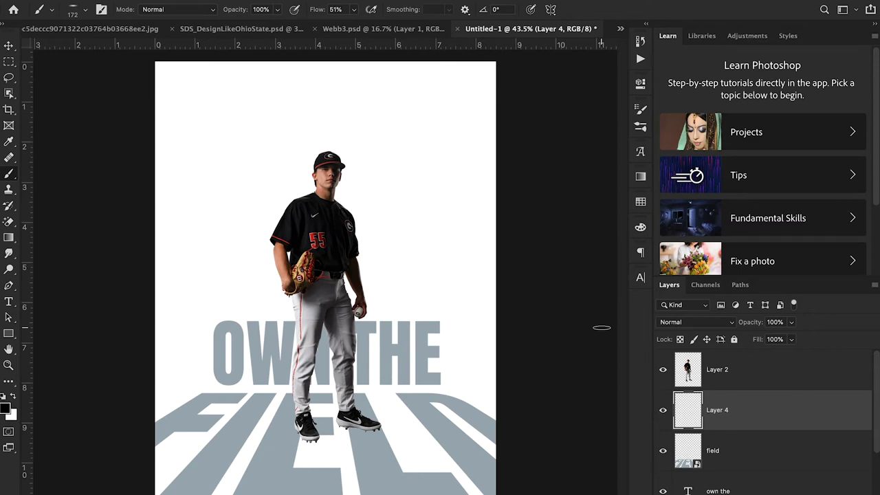
{"action": "left_click", "coordinate": [83, 12]}
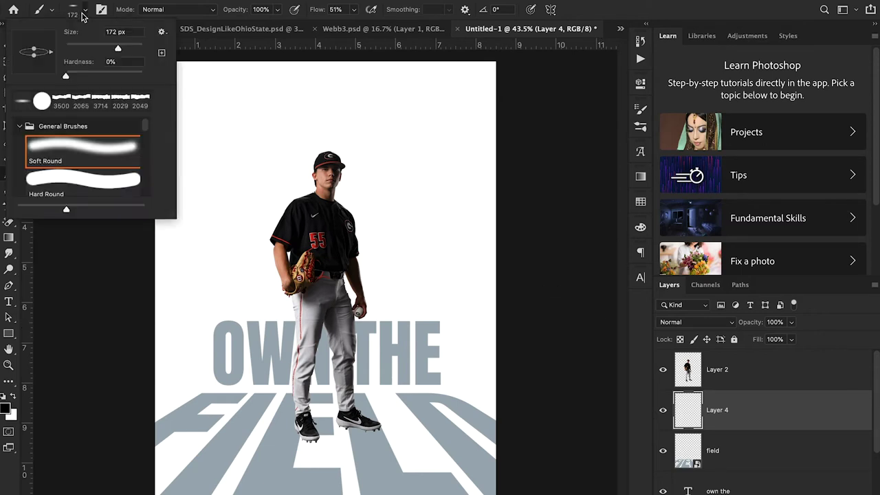
{"action": "left_click", "coordinate": [96, 143]}
{"action": "left_click", "coordinate": [127, 32]}
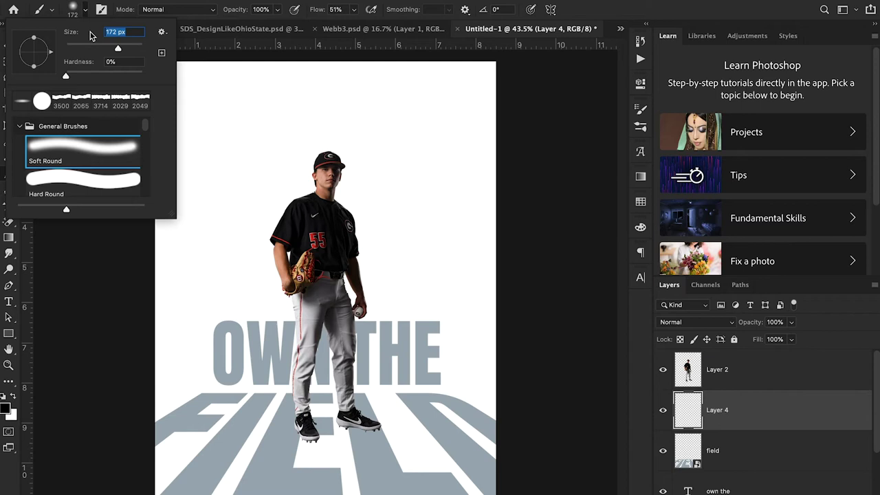
{"action": "type", "text": "180"}
{"action": "key", "text": "Return"}
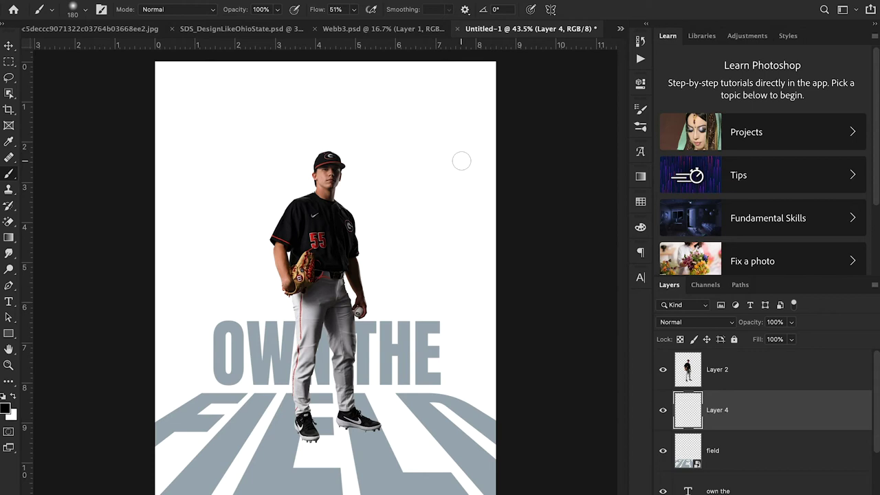
{"action": "left_click", "coordinate": [386, 0]}
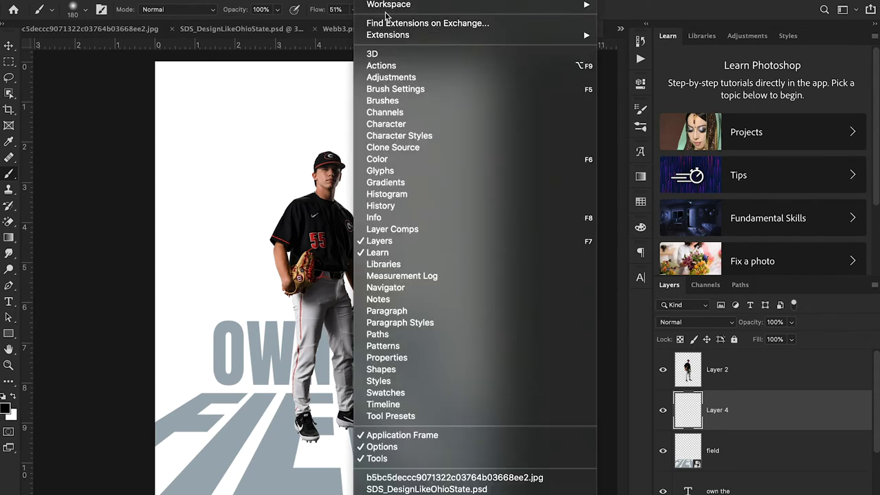
- Flatten the soft brush to 21% roundness at 197 px, with flow at 50%
{"action": "left_click", "coordinate": [411, 89]}
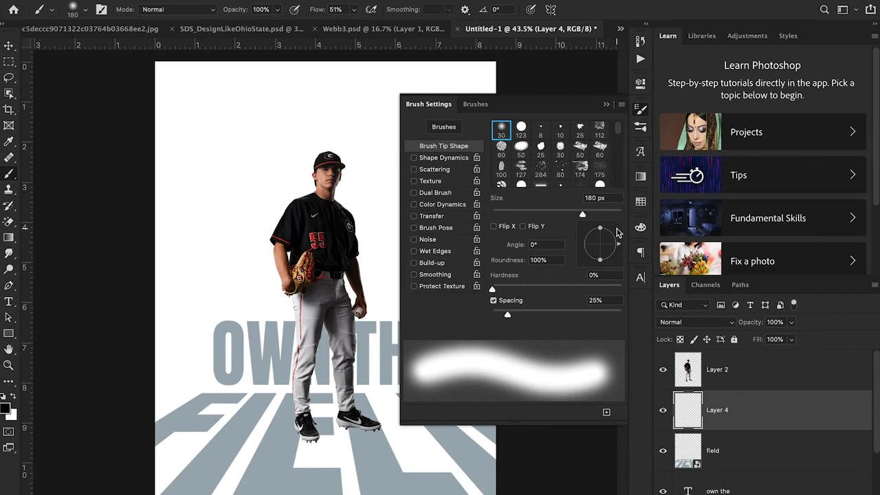
{"action": "left_click_drag", "start_coordinate": [600, 261], "coordinate": [602, 250]}
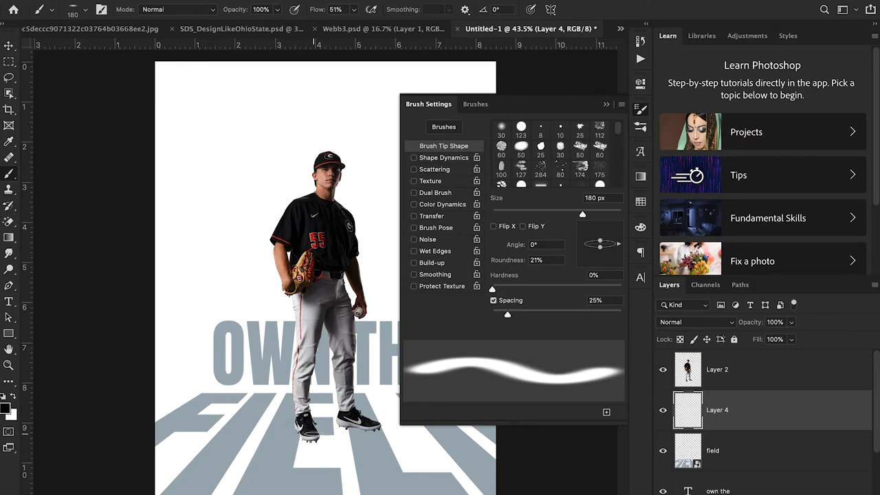
{"action": "left_click", "coordinate": [588, 215]}
{"action": "left_click", "coordinate": [605, 103]}
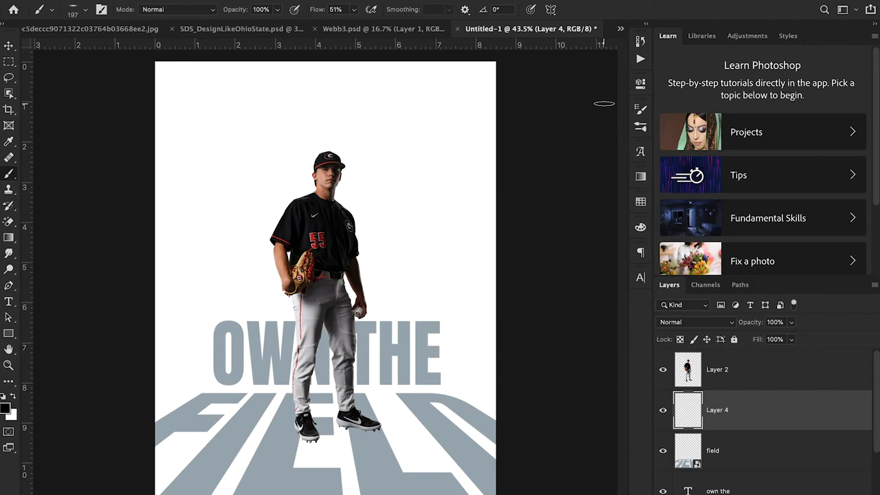
{"action": "left_click", "coordinate": [336, 10]}
{"action": "type", "text": "50"}
{"action": "key", "text": "Return"}
- Paint soft black shadow strokes under the player's shoes on Layer 4, undoing one trial stroke
{"action": "left_click_drag", "start_coordinate": [347, 427], "coordinate": [382, 433]}
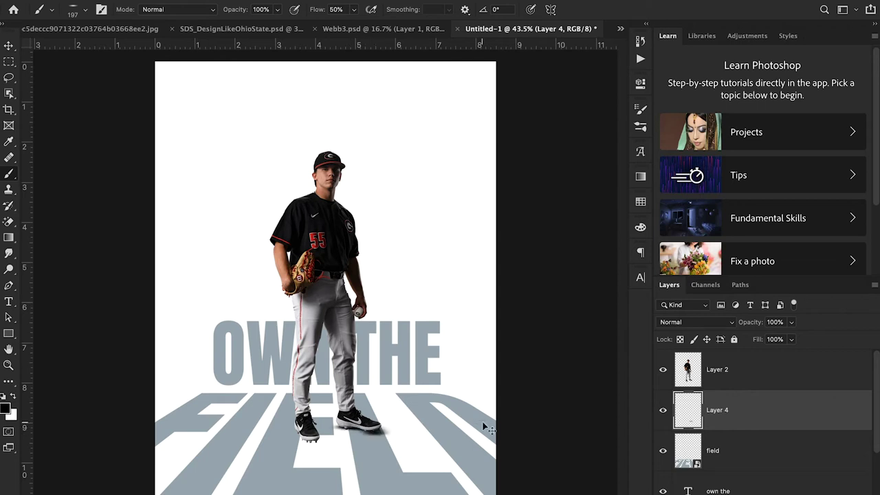
{"action": "key", "text": "ctrl+z"}
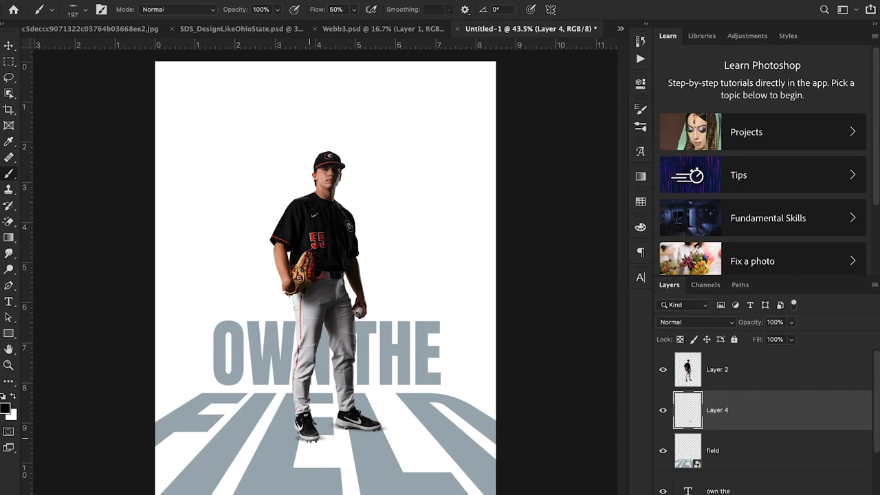
{"action": "left_click_drag", "start_coordinate": [305, 424], "coordinate": [311, 434]}
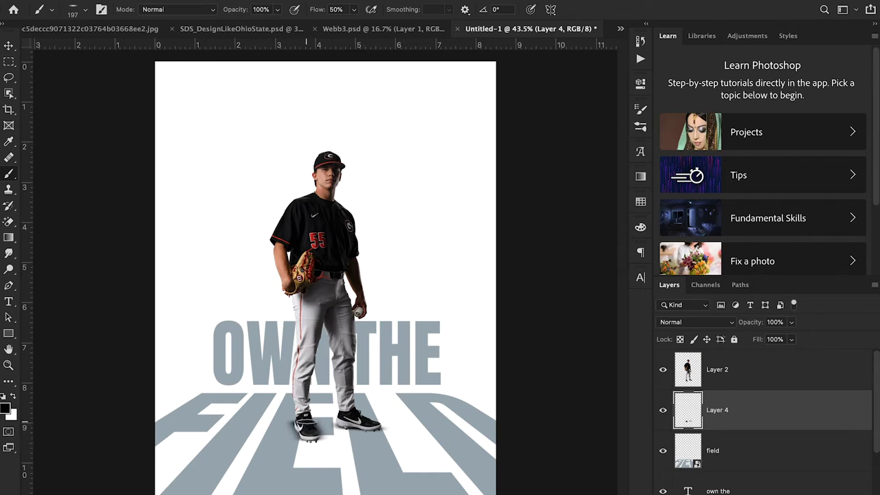
{"action": "left_click_drag", "start_coordinate": [302, 421], "coordinate": [314, 423]}
- Lower Layer 4's fill to 70% and make Layer 1's Ohio State reference poster visible again
{"action": "left_click", "coordinate": [9, 46]}
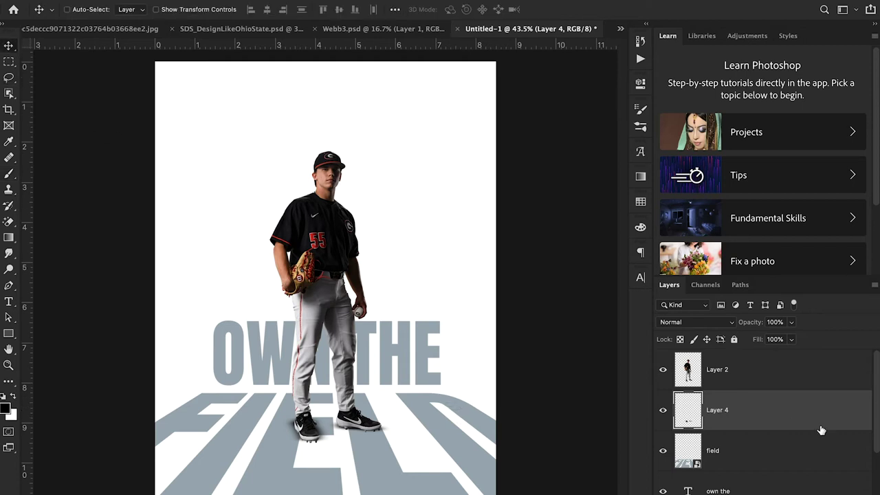
{"action": "left_click", "coordinate": [791, 339]}
{"action": "mouse_move", "coordinate": [792, 353]}
{"action": "left_mouse_down"}
{"action": "mouse_move", "coordinate": [768, 354]}
{"action": "mouse_move", "coordinate": [775, 358]}
{"action": "left_mouse_up"}
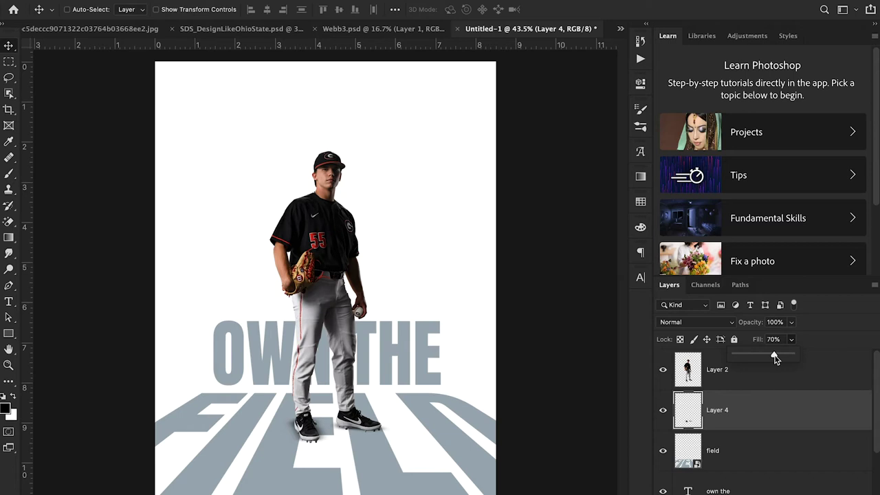
{"action": "left_click", "coordinate": [663, 410]}
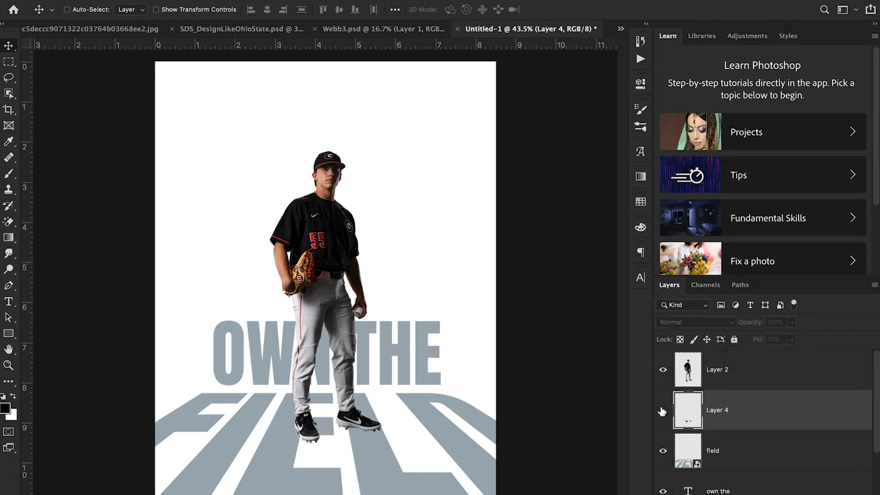
{"action": "left_click", "coordinate": [663, 411]}
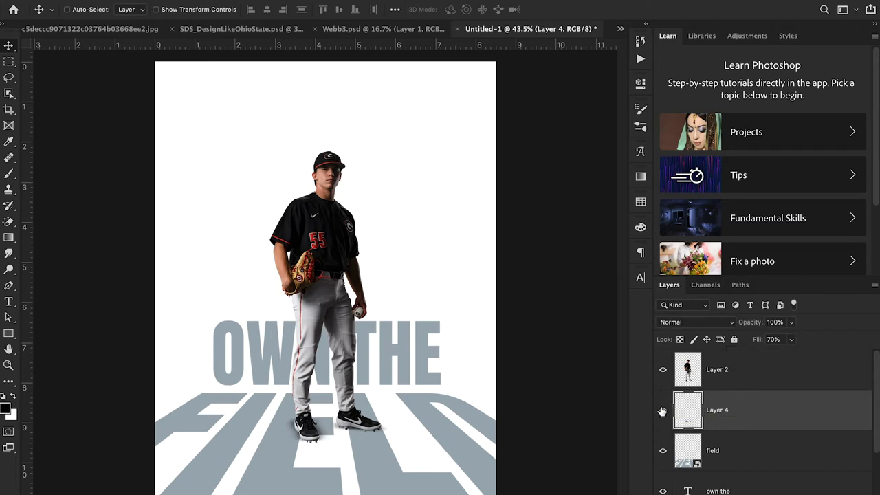
{"action": "scroll", "coordinate": [717, 417], "scroll_direction": "down", "scroll_amount": 2}
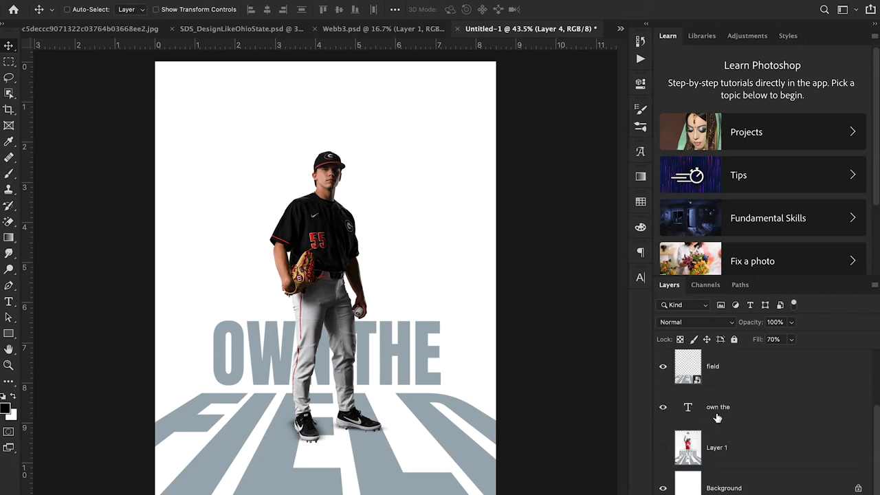
{"action": "left_click", "coordinate": [664, 447]}
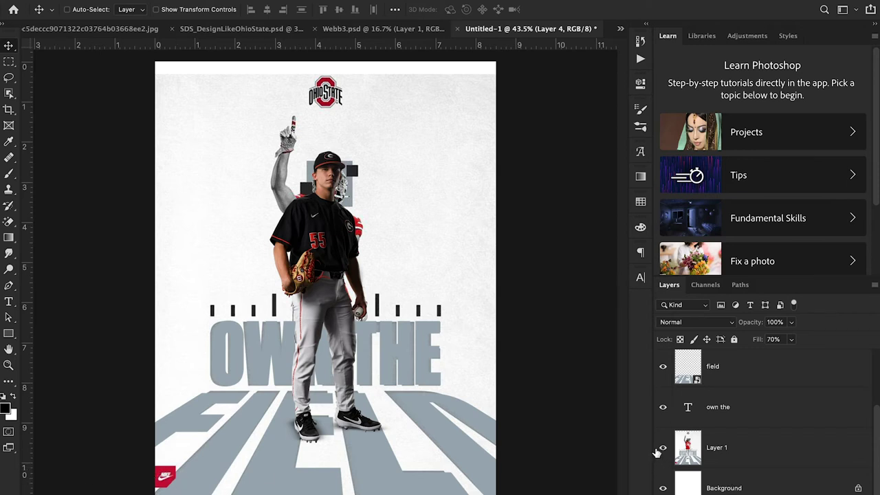
- Draw a square rectangle over the bottom-left Nike logo
{"action": "left_click", "coordinate": [9, 333]}
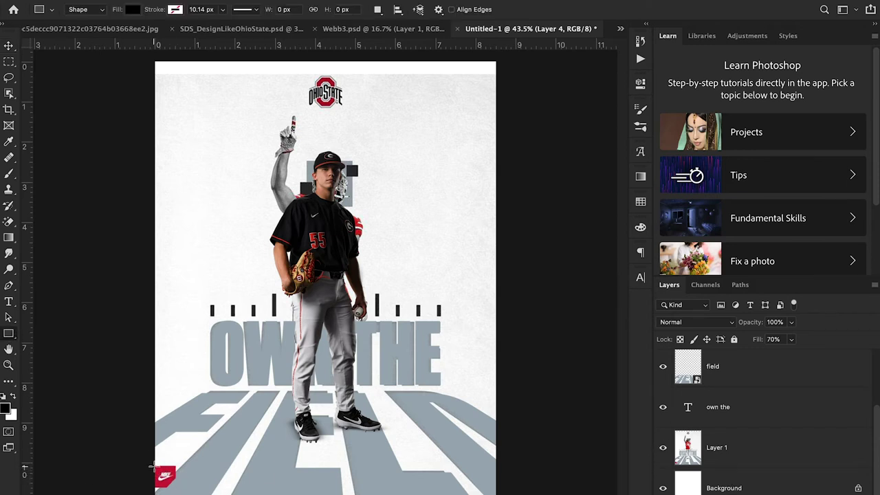
{"action": "left_click_drag", "start_coordinate": [152, 467], "coordinate": [176, 486]}
{"action": "left_click", "coordinate": [7, 46]}
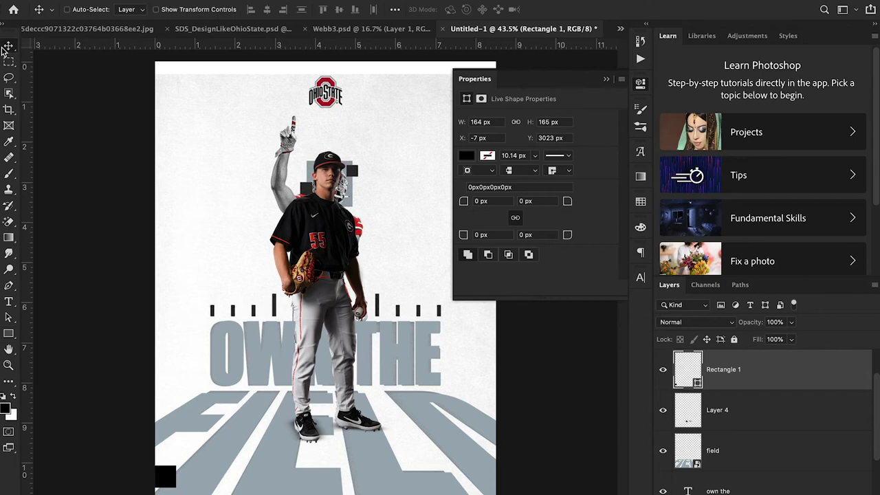
- Fill Rectangle 1 with red #dd1e1e and move it to the top of the layer stack
{"action": "double_click", "coordinate": [698, 385]}
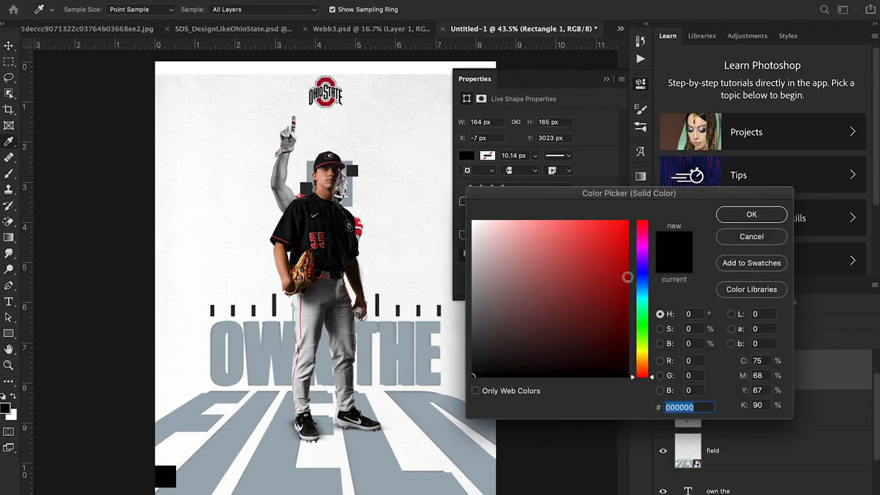
{"action": "left_click", "coordinate": [607, 241]}
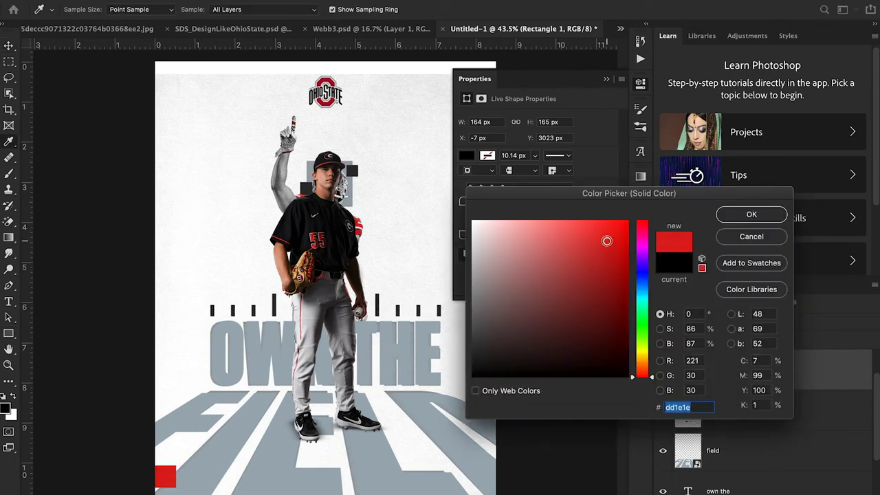
{"action": "left_click", "coordinate": [754, 214]}
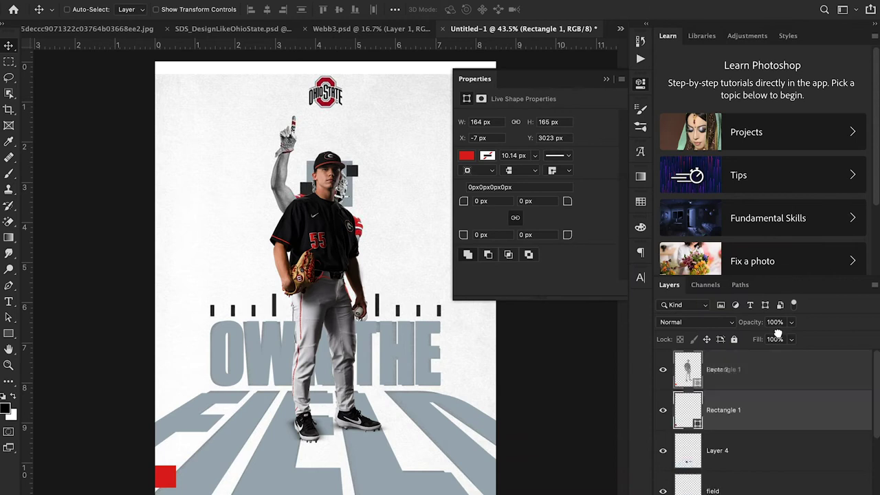
{"action": "left_click_drag", "start_coordinate": [777, 333], "coordinate": [771, 361]}
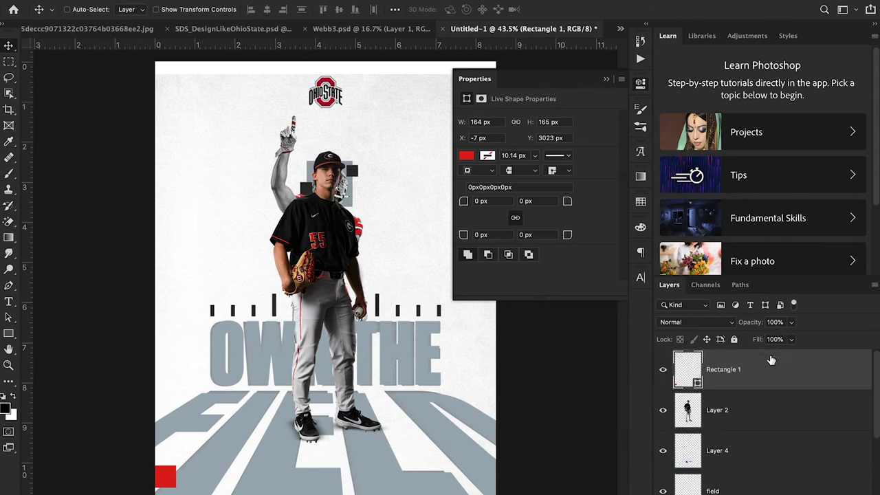
{"action": "scroll", "coordinate": [713, 481], "scroll_direction": "down", "scroll_amount": 3}
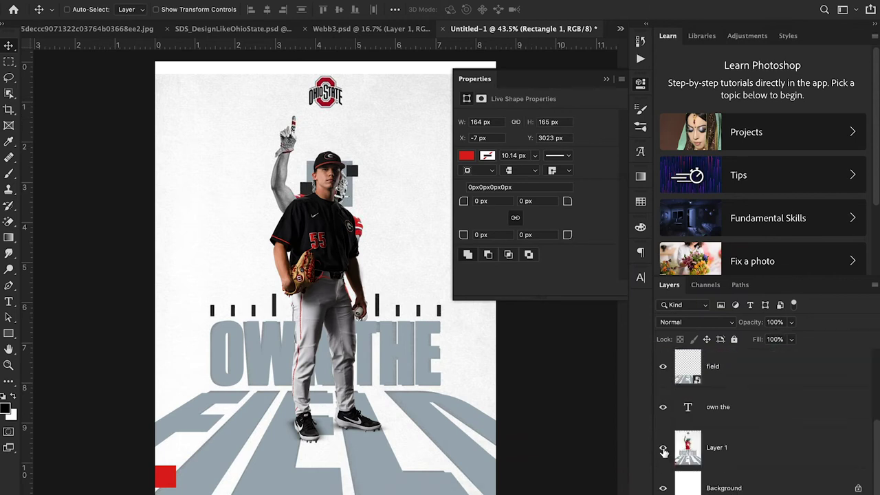
{"action": "scroll", "coordinate": [662, 445], "scroll_direction": "up", "scroll_amount": 1}
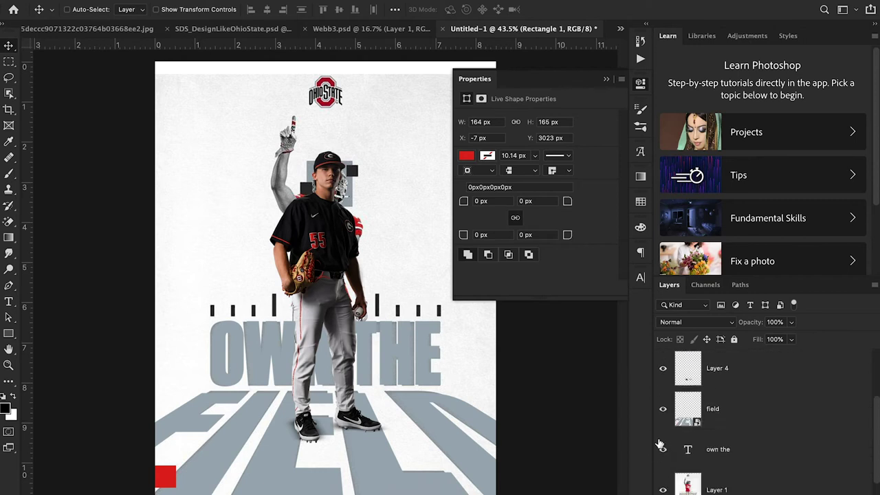
- Select the OWN THE text layer, zoom in on the player's head and hide the player layer
{"action": "left_click", "coordinate": [659, 486]}
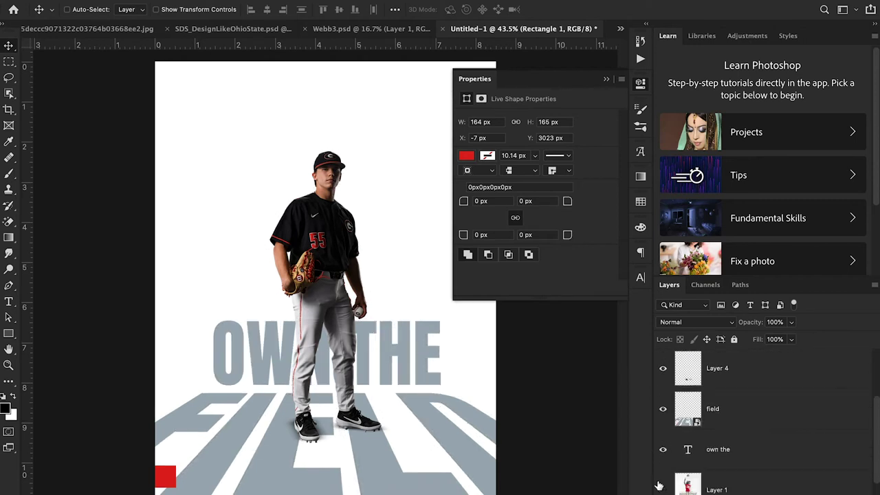
{"action": "left_click", "coordinate": [660, 487]}
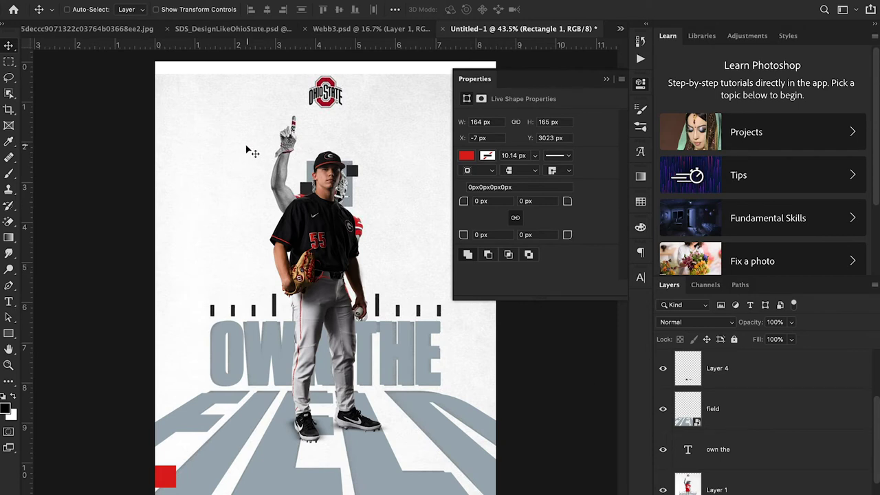
{"action": "left_click", "coordinate": [607, 79]}
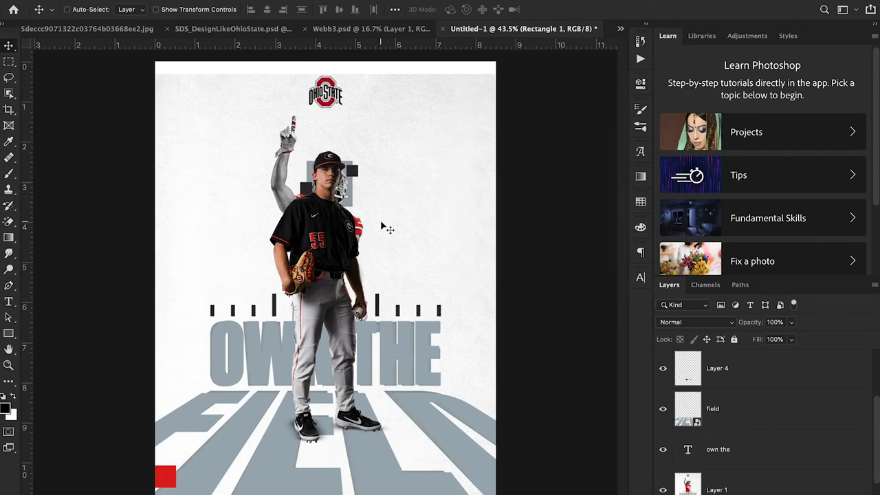
{"action": "scroll", "coordinate": [744, 481], "scroll_direction": "down", "scroll_amount": 2}
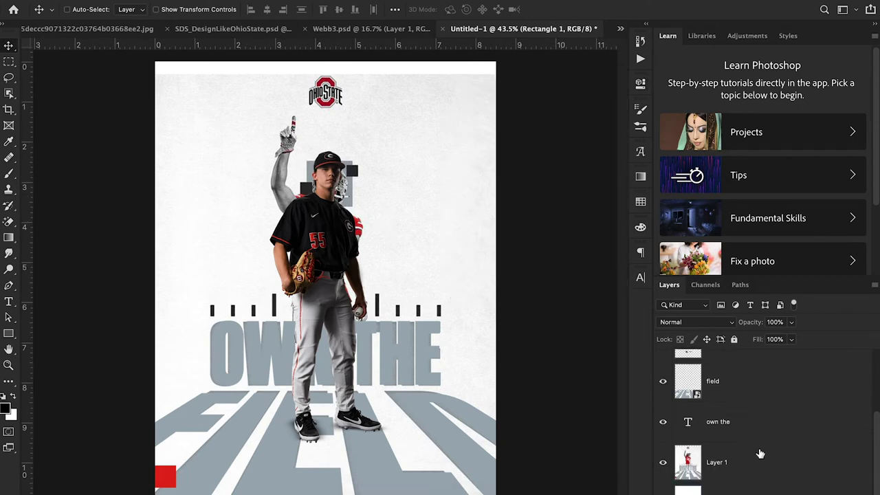
{"action": "left_click", "coordinate": [761, 424]}
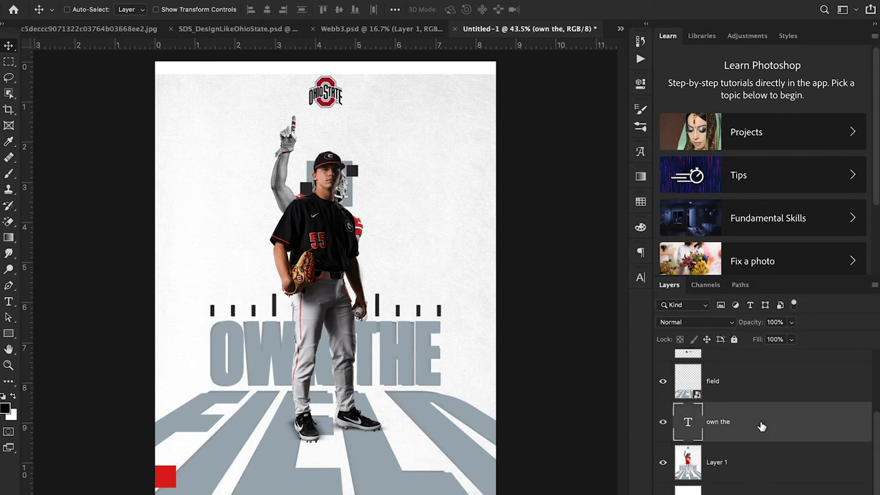
{"action": "left_click", "coordinate": [9, 333]}
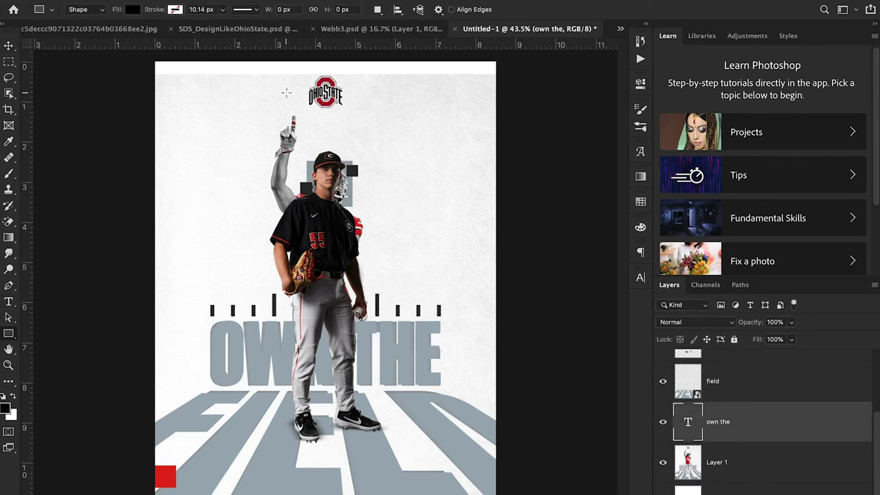
{"action": "key", "text": "z"}
{"action": "left_click_drag", "start_coordinate": [323, 143], "coordinate": [383, 142]}
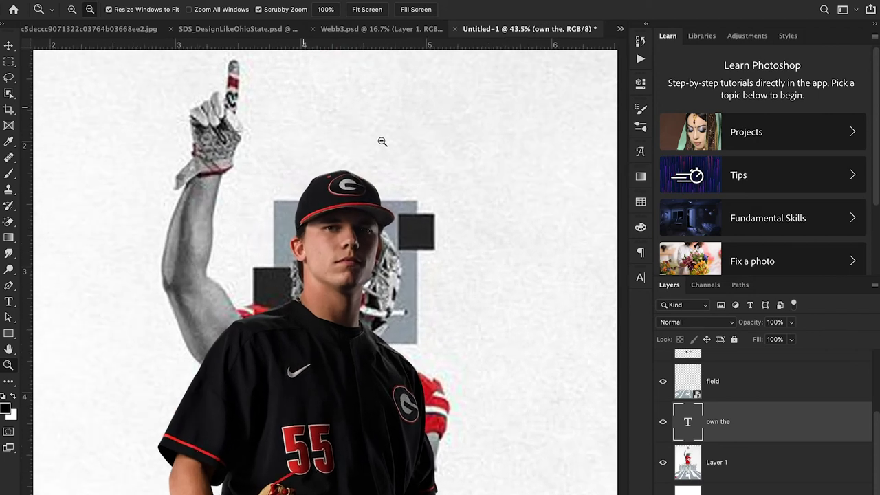
{"action": "scroll", "coordinate": [382, 141], "scroll_direction": "down", "scroll_amount": 2}
{"action": "scroll", "coordinate": [663, 418], "scroll_direction": "up", "scroll_amount": 3}
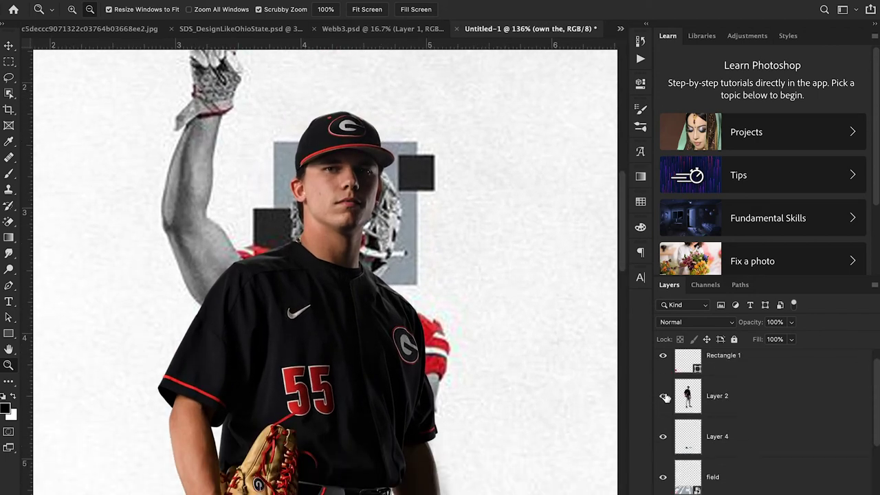
{"action": "left_click", "coordinate": [663, 396]}
- Draw a 341 × 338 px square behind the head, filled grey-blue #9facb4 sampled from the lettering
{"action": "left_click", "coordinate": [10, 335]}
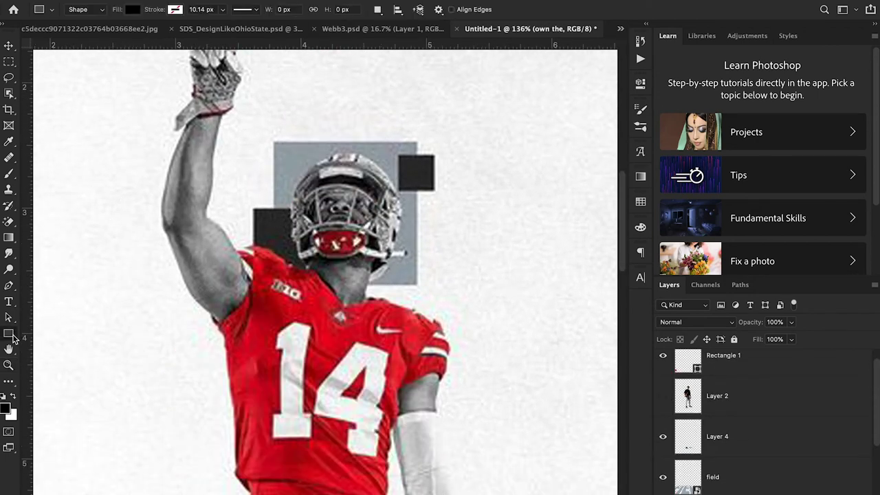
{"action": "left_click_drag", "start_coordinate": [274, 141], "coordinate": [415, 282]}
{"action": "left_click", "coordinate": [9, 46]}
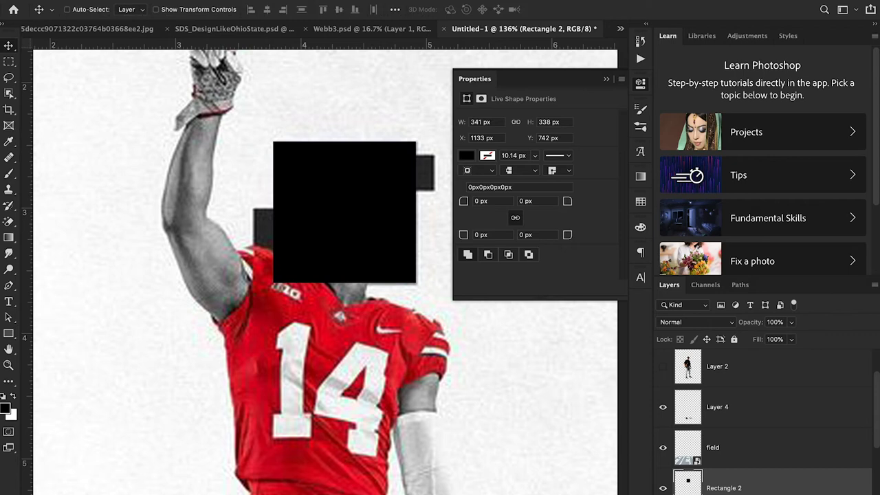
{"action": "double_click", "coordinate": [688, 482]}
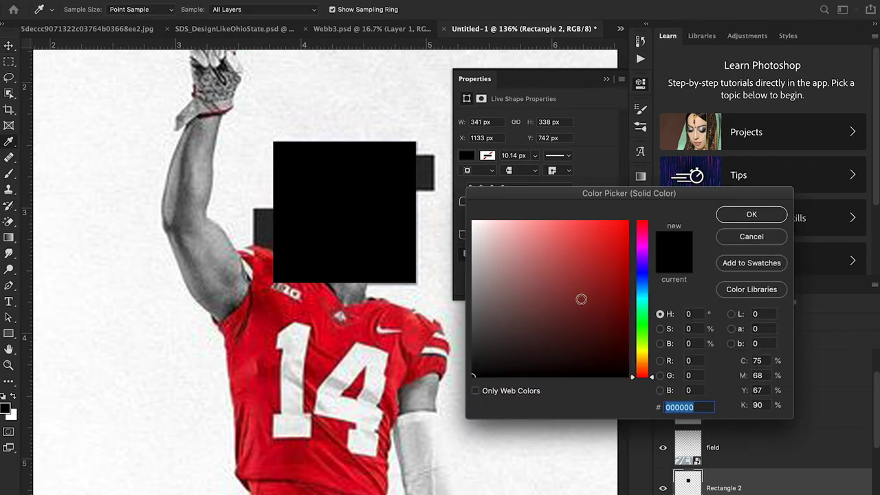
{"action": "scroll", "coordinate": [433, 225], "scroll_direction": "down", "scroll_amount": 10}
{"action": "left_click", "coordinate": [429, 218]}
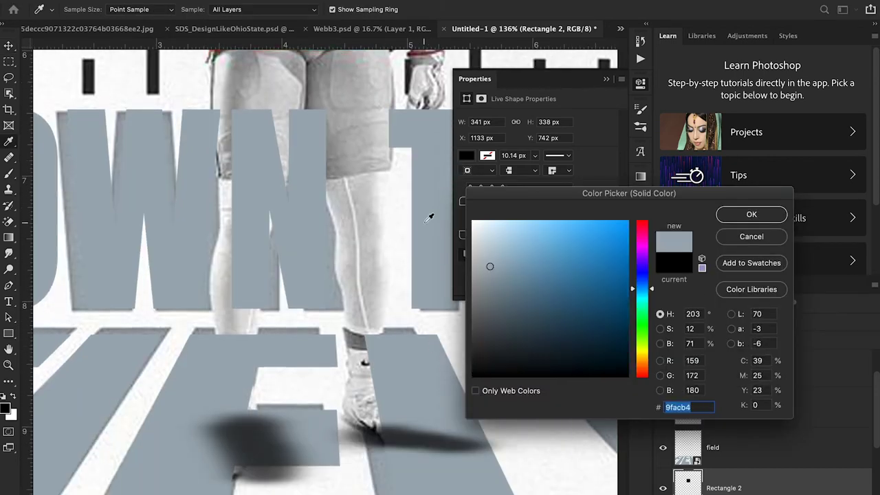
{"action": "left_click", "coordinate": [731, 218]}
{"action": "scroll", "coordinate": [413, 281], "scroll_direction": "up", "scroll_amount": 10}
{"action": "scroll", "coordinate": [416, 283], "scroll_direction": "up", "scroll_amount": 3}
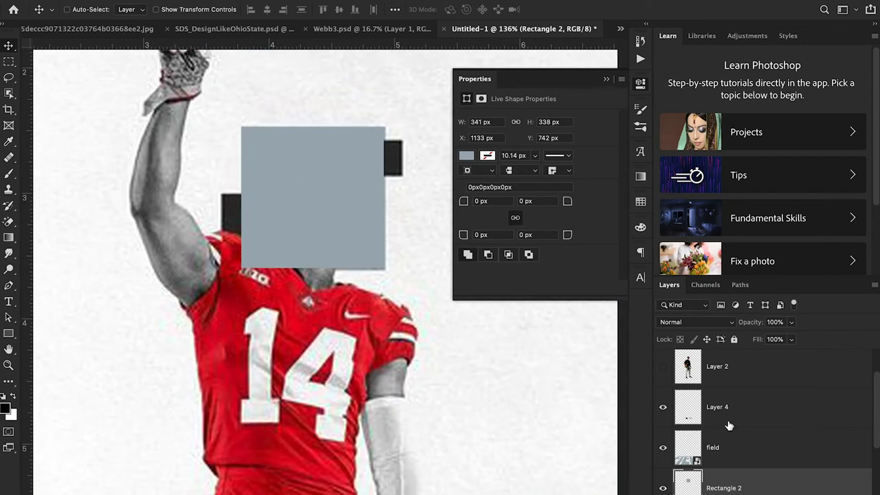
- Add two small dark grey #2b2b2b rectangles at the square's left and right edges
{"action": "left_click", "coordinate": [9, 333]}
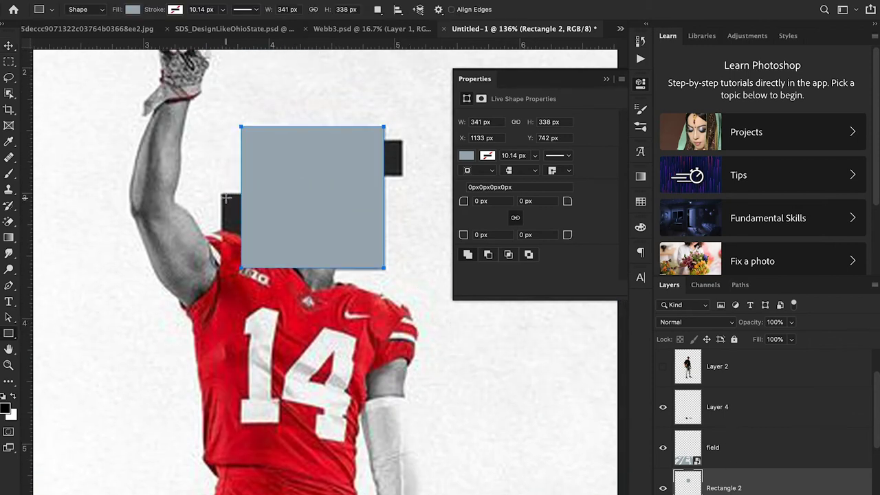
{"action": "mouse_move", "coordinate": [222, 193]}
{"action": "left_mouse_down"}
{"action": "mouse_move", "coordinate": [249, 206]}
{"action": "mouse_move", "coordinate": [252, 250]}
{"action": "left_mouse_up"}
{"action": "left_click", "coordinate": [10, 46]}
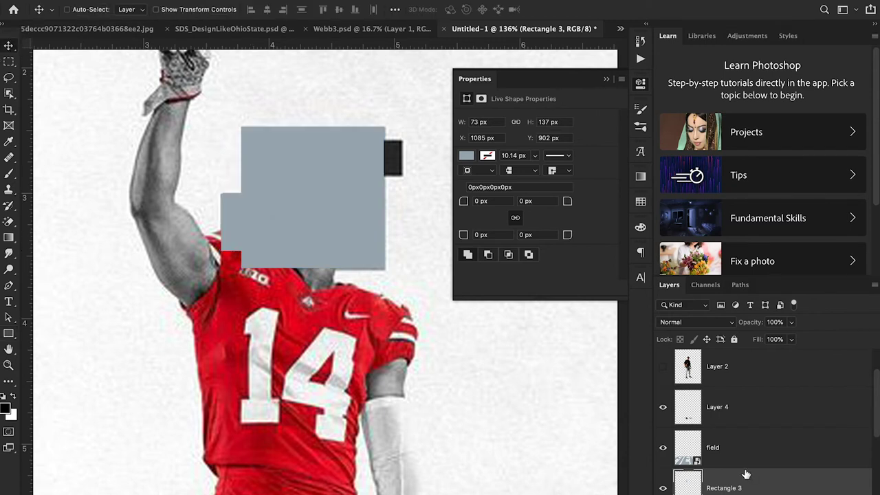
{"action": "double_click", "coordinate": [688, 482]}
{"action": "left_click", "coordinate": [391, 159]}
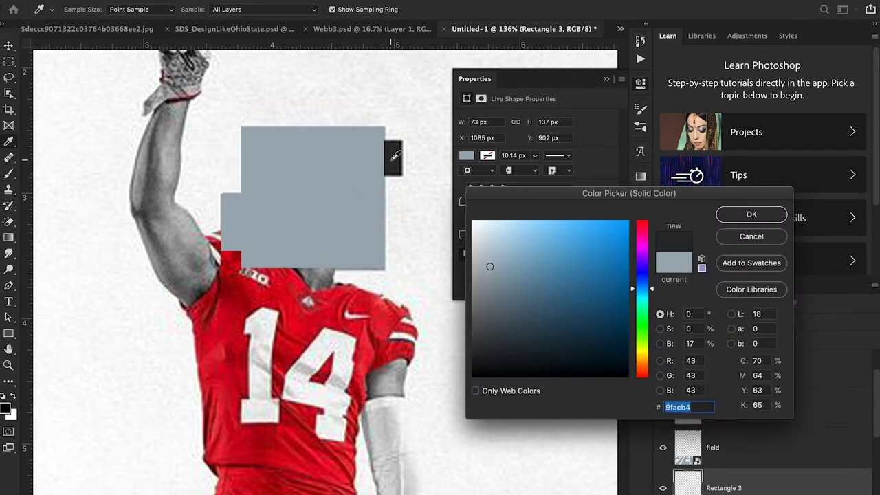
{"action": "left_click", "coordinate": [751, 216]}
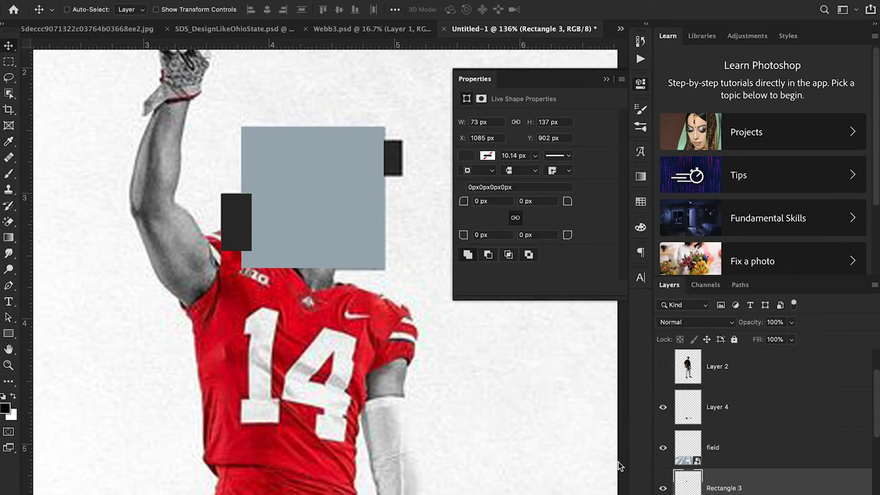
{"action": "left_click", "coordinate": [9, 333]}
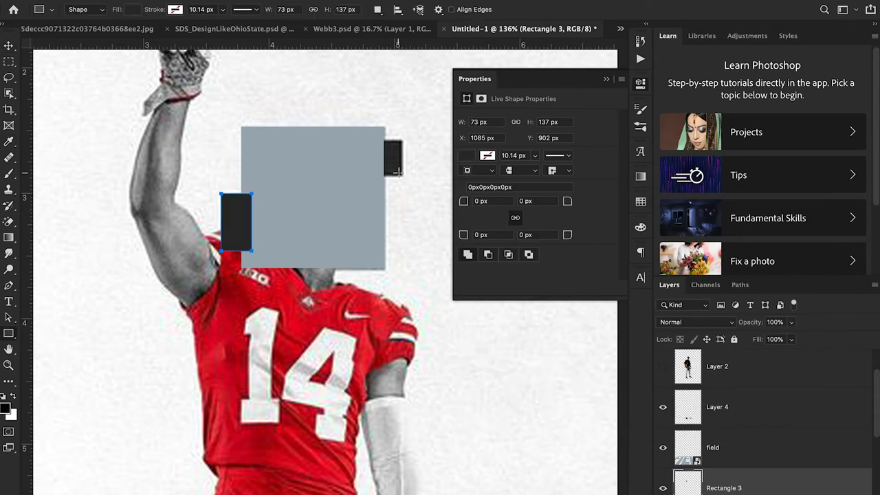
{"action": "left_click_drag", "start_coordinate": [401, 176], "coordinate": [379, 140]}
{"action": "left_click", "coordinate": [8, 46]}
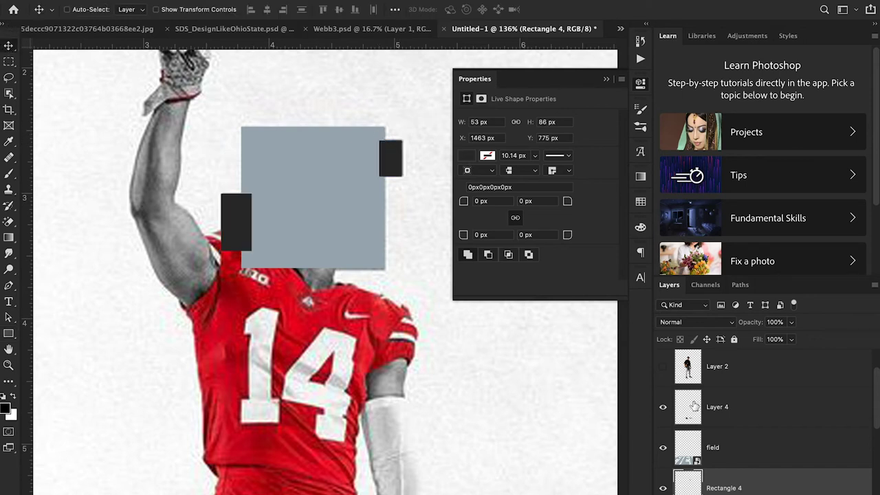
{"action": "left_click", "coordinate": [663, 367]}
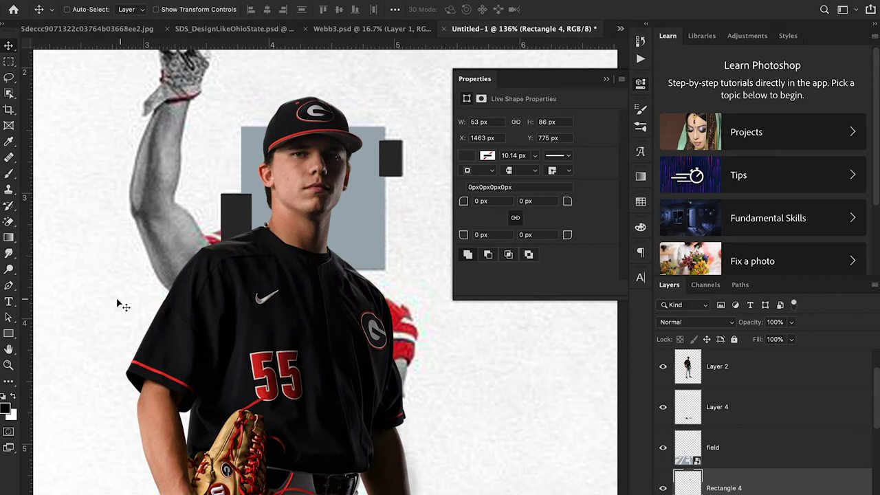
{"action": "left_click", "coordinate": [8, 366]}
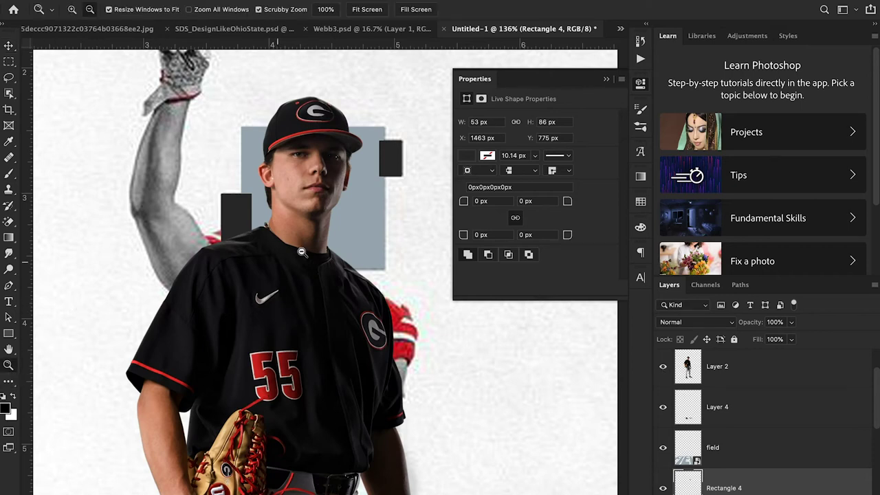
{"action": "left_click_drag", "start_coordinate": [303, 252], "coordinate": [233, 252]}
{"action": "scroll", "coordinate": [754, 455], "scroll_direction": "down", "scroll_amount": 3}
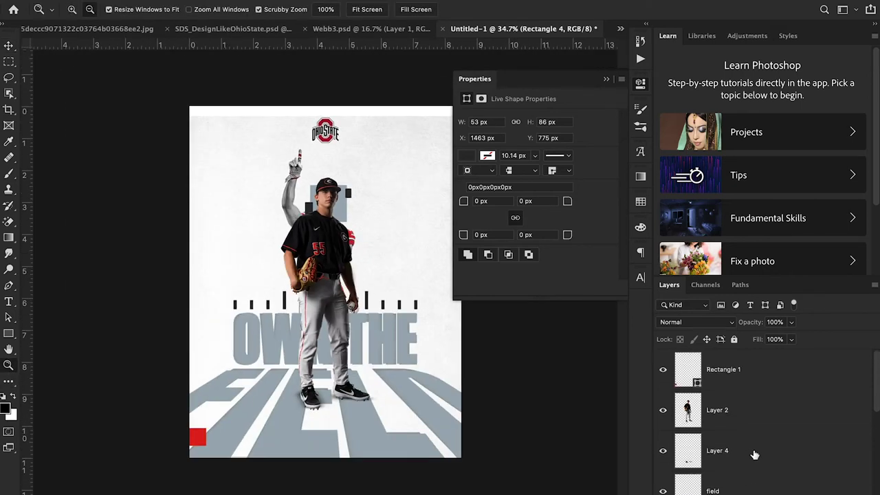
{"action": "left_click", "coordinate": [661, 449]}
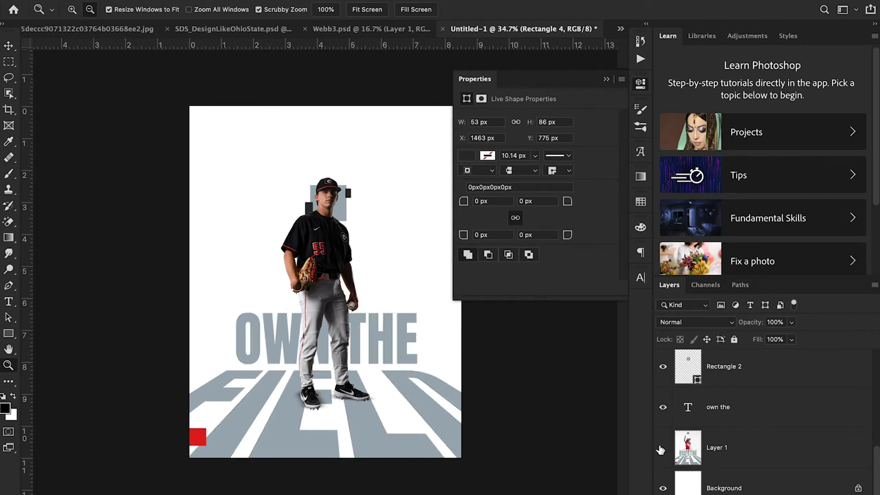
{"action": "left_click", "coordinate": [661, 448]}
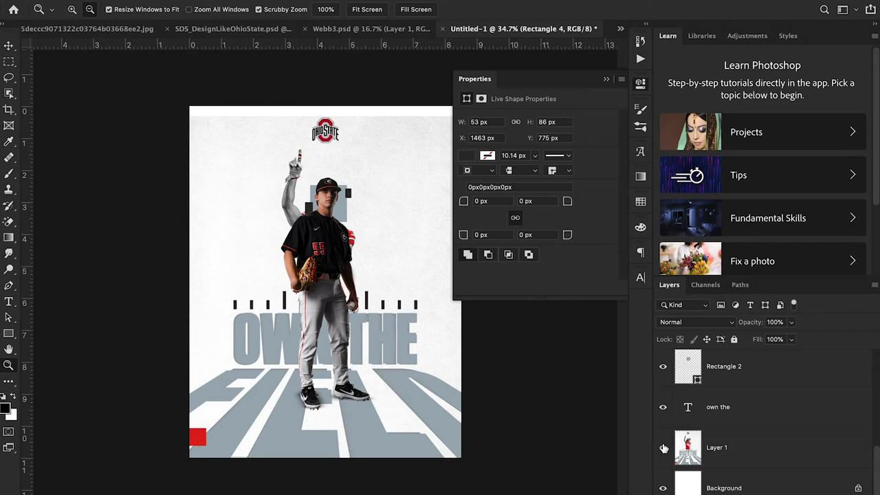
{"action": "left_click", "coordinate": [261, 299]}
{"action": "left_click_drag", "start_coordinate": [262, 299], "coordinate": [295, 299]}
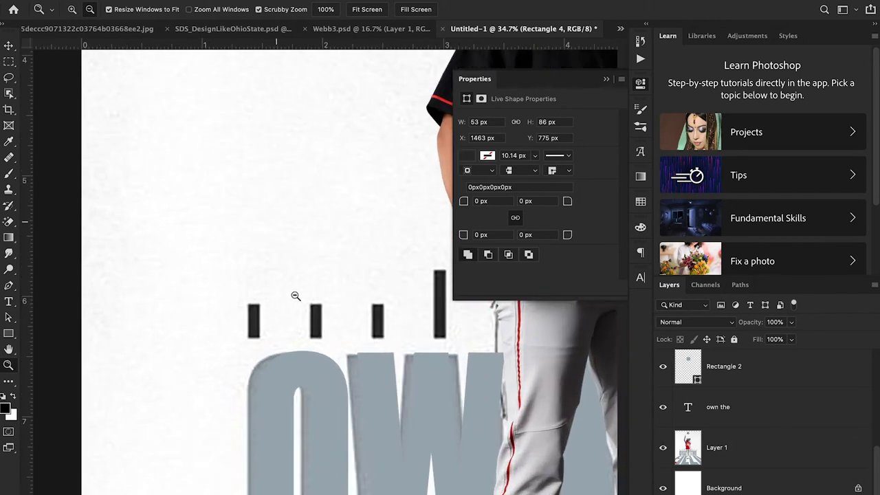
{"action": "left_click", "coordinate": [749, 443]}
{"action": "left_click", "coordinate": [9, 333]}
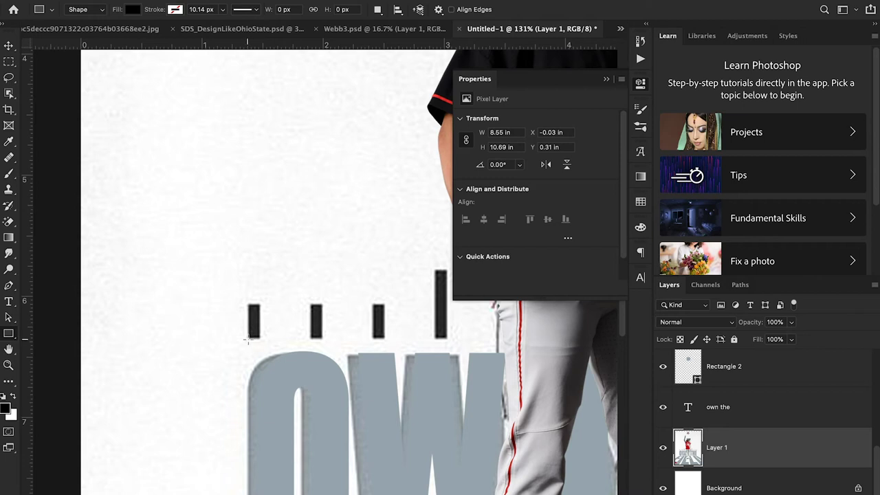
- Draw solid black rectangles over each tick-mark bar above the word THE
{"action": "left_click_drag", "start_coordinate": [247, 339], "coordinate": [261, 304]}
{"action": "left_click_drag", "start_coordinate": [309, 339], "coordinate": [322, 305]}
{"action": "left_click_drag", "start_coordinate": [374, 339], "coordinate": [386, 303]}
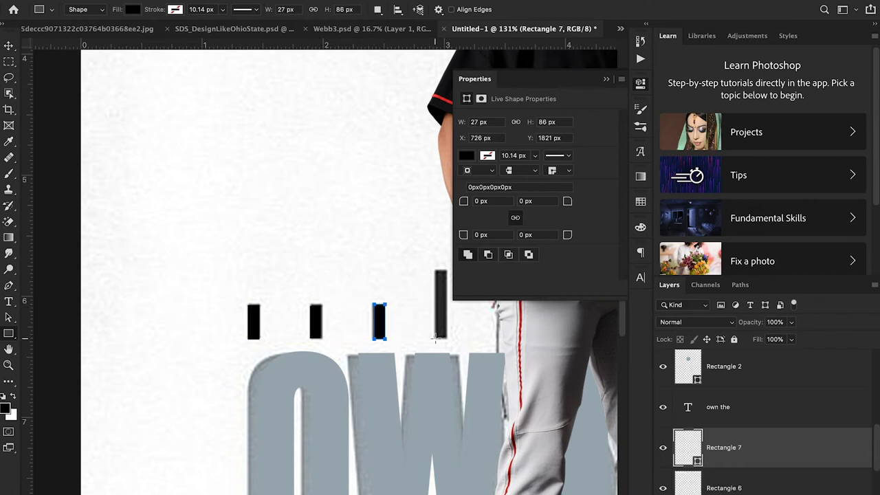
{"action": "left_click_drag", "start_coordinate": [434, 338], "coordinate": [446, 271]}
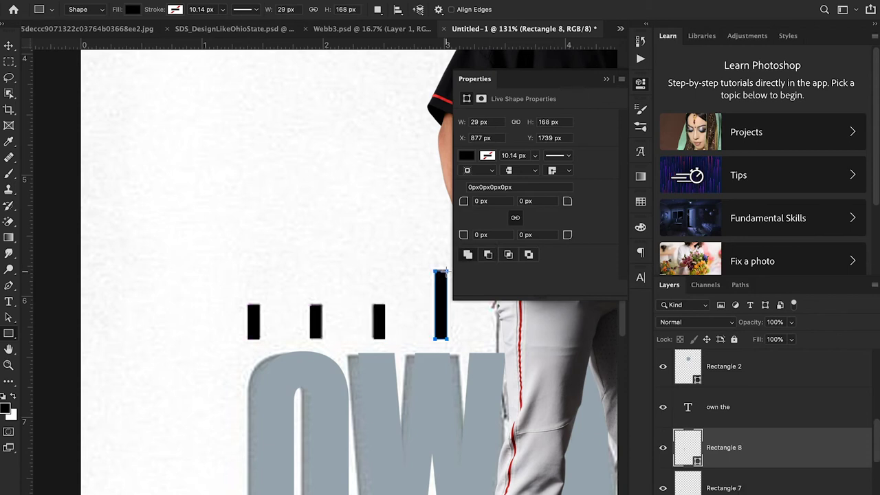
{"action": "scroll", "coordinate": [502, 406], "scroll_direction": "right", "scroll_amount": 10}
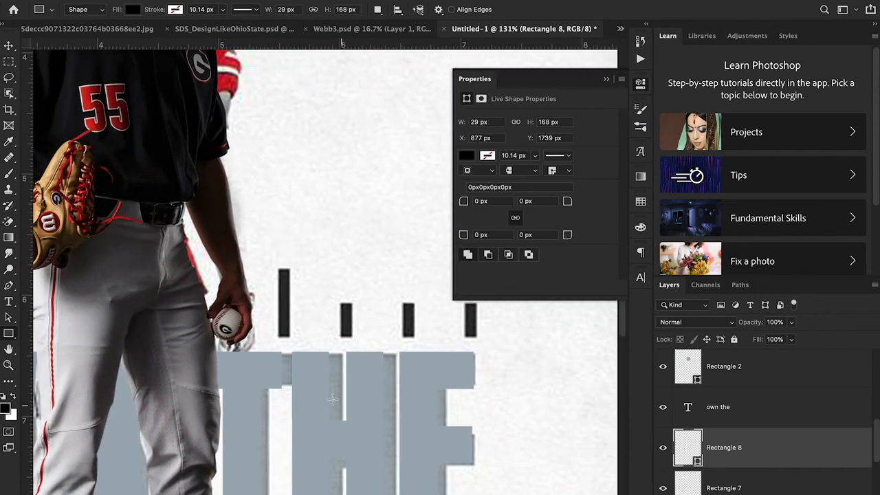
{"action": "left_click_drag", "start_coordinate": [279, 337], "coordinate": [289, 269]}
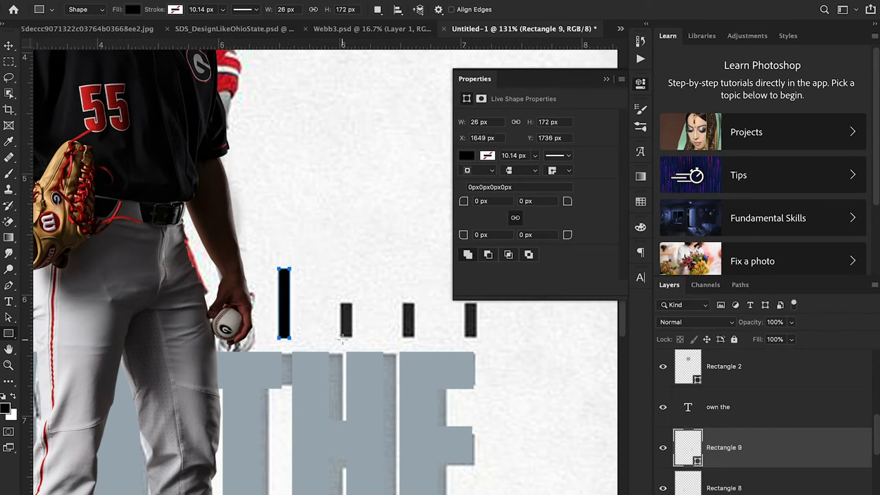
{"action": "left_click_drag", "start_coordinate": [341, 338], "coordinate": [354, 302]}
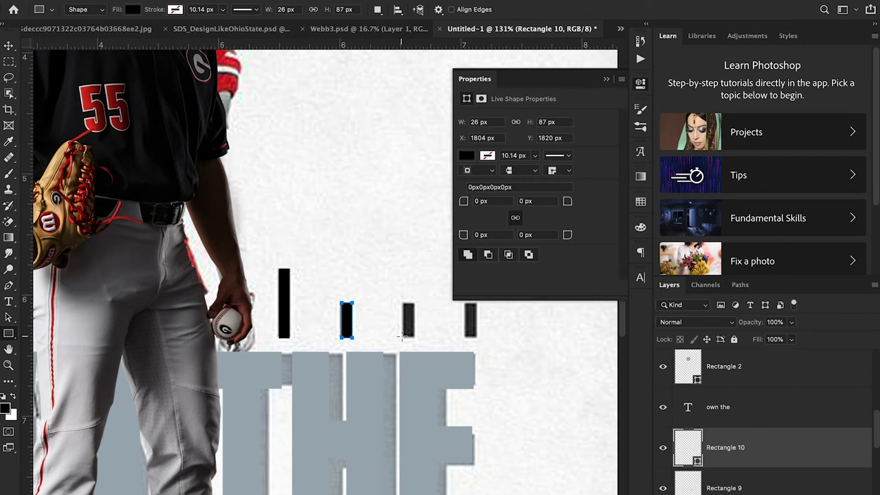
{"action": "left_click_drag", "start_coordinate": [402, 338], "coordinate": [414, 302]}
{"action": "scroll", "coordinate": [466, 337], "scroll_direction": "up", "scroll_amount": 2}
{"action": "left_click_drag", "start_coordinate": [451, 374], "coordinate": [460, 340]}
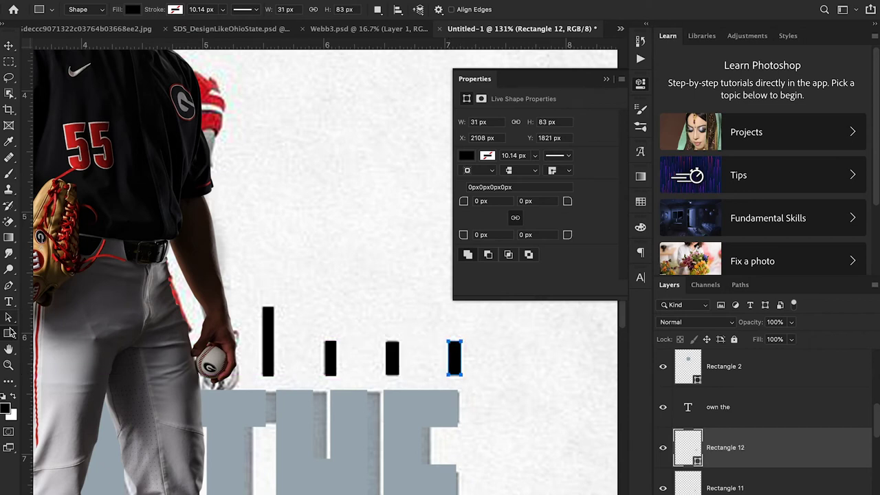
{"action": "left_click", "coordinate": [8, 365]}
- Zoom out to the whole poster, hide Layer 1 and collapse the shape Properties panel
{"action": "left_click_drag", "start_coordinate": [206, 297], "coordinate": [173, 283]}
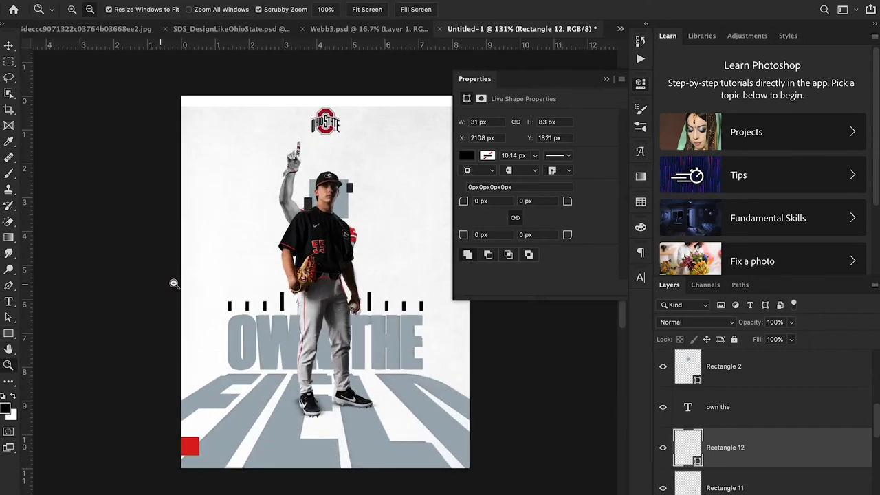
{"action": "left_click", "coordinate": [9, 46]}
{"action": "mouse_move", "coordinate": [797, 494]}
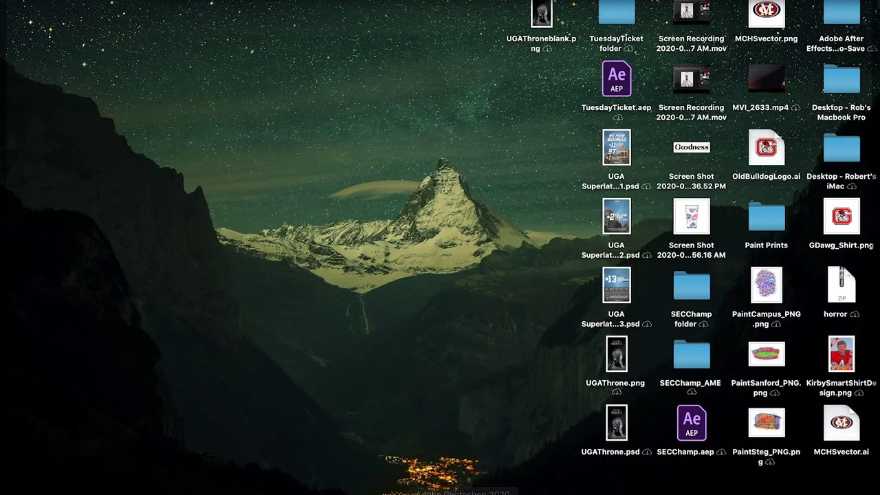
{"action": "left_click", "coordinate": [463, 488]}
{"action": "scroll", "coordinate": [788, 432], "scroll_direction": "down", "scroll_amount": 3}
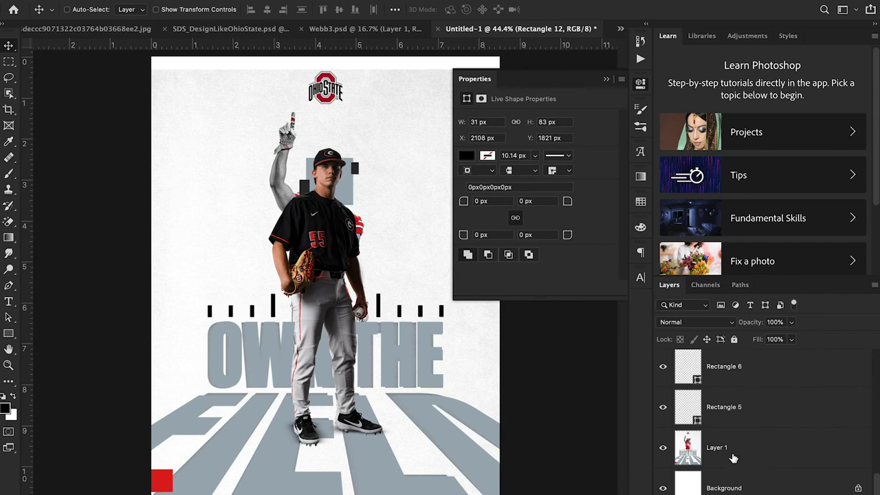
{"action": "left_click", "coordinate": [662, 449]}
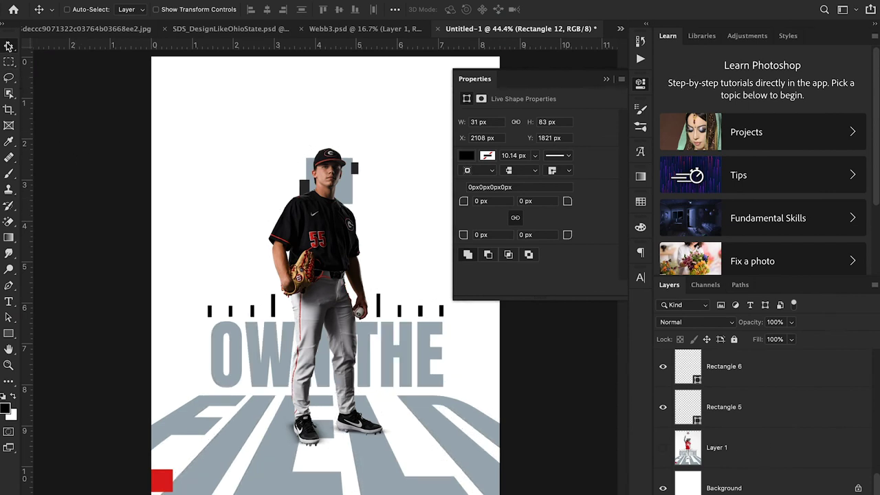
{"action": "left_click", "coordinate": [606, 80]}
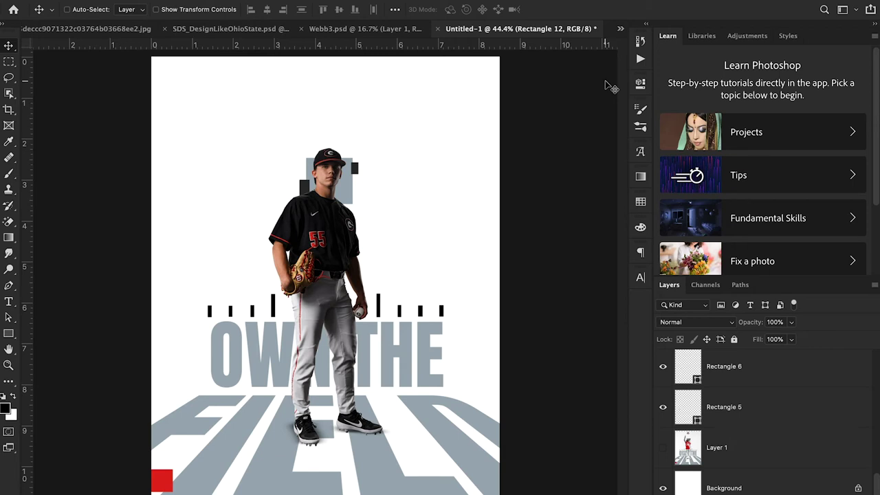
- Show rulers and drag a horizontal guide down near the bottoms of the black bars
{"action": "scroll", "coordinate": [610, 88], "scroll_direction": "down", "scroll_amount": 1}
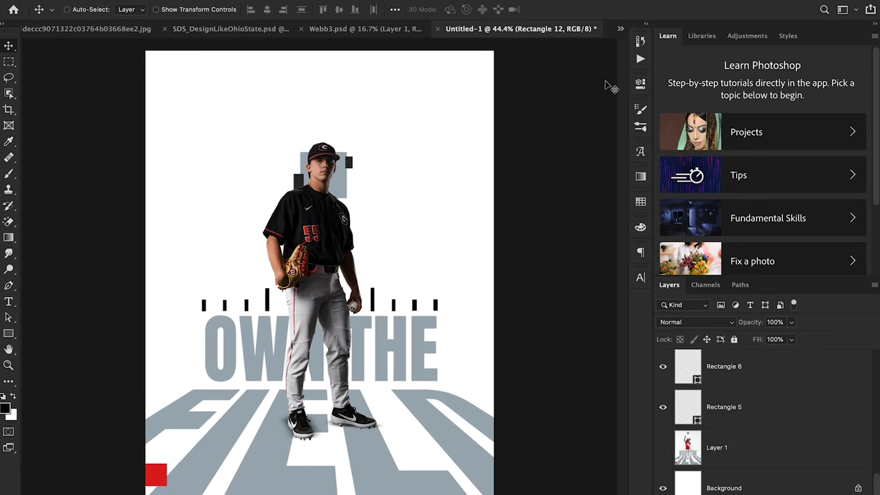
{"action": "key", "text": "super+r"}
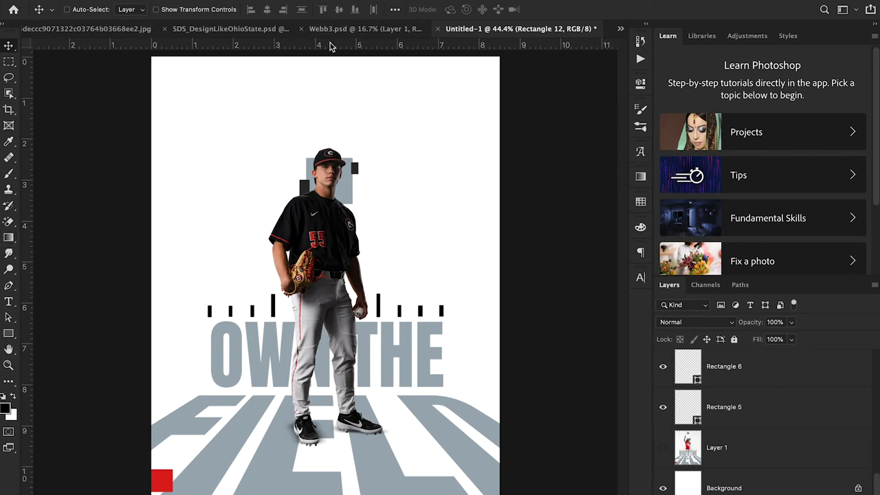
{"action": "left_click_drag", "start_coordinate": [330, 47], "coordinate": [374, 316]}
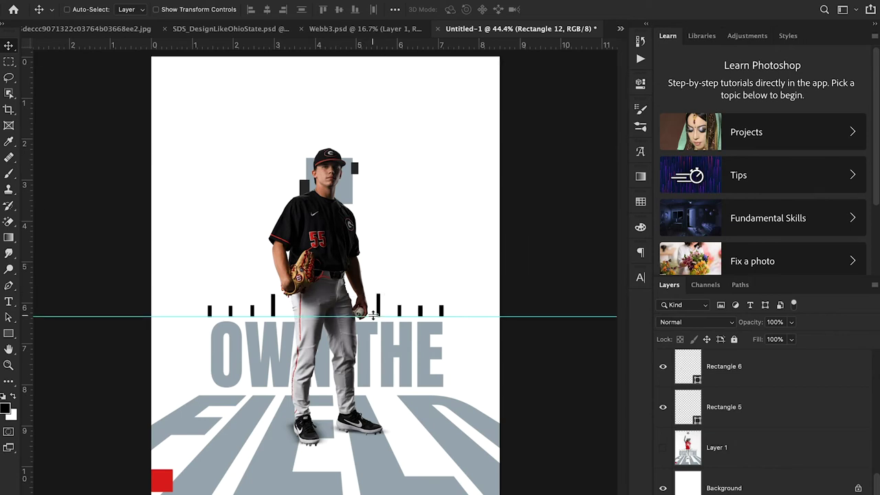
- Zoom in beside the player and align the guide with the bars' bottom edges
{"action": "left_click", "coordinate": [9, 366]}
{"action": "left_click_drag", "start_coordinate": [368, 250], "coordinate": [453, 249]}
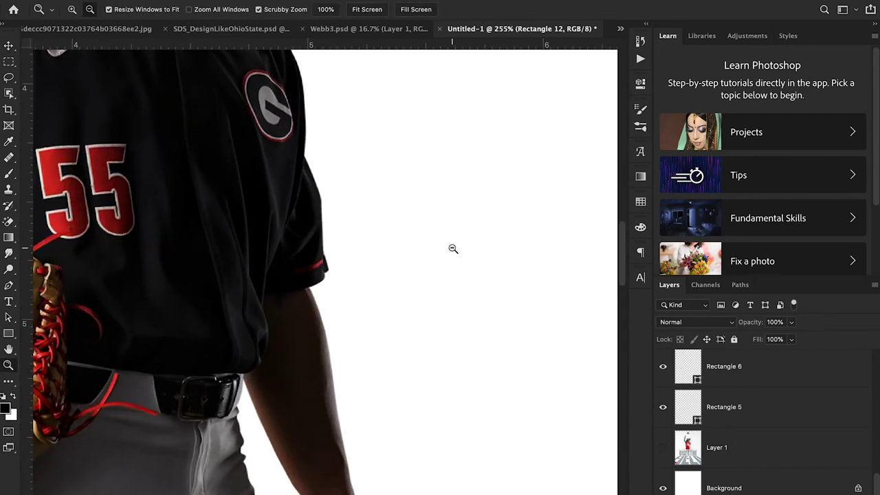
{"action": "scroll", "coordinate": [453, 248], "scroll_direction": "down", "scroll_amount": 10}
{"action": "scroll", "coordinate": [453, 248], "scroll_direction": "right", "scroll_amount": 8}
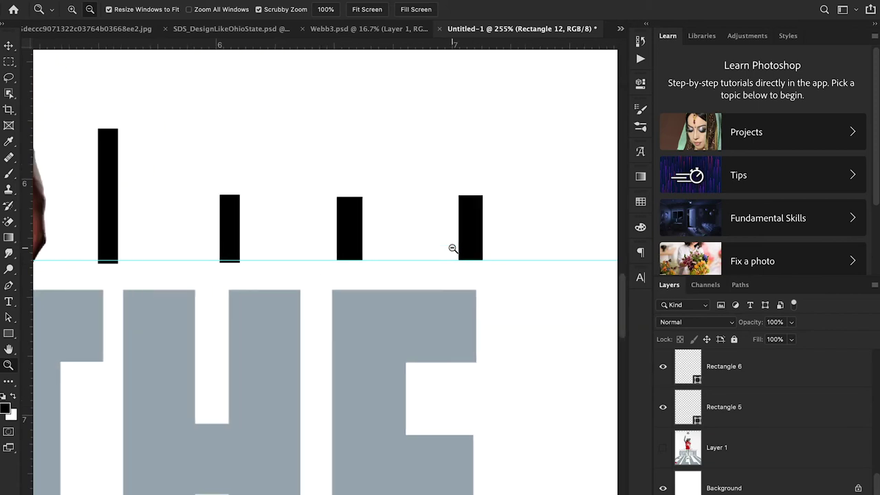
{"action": "scroll", "coordinate": [453, 248], "scroll_direction": "left", "scroll_amount": 3}
{"action": "scroll", "coordinate": [288, 191], "scroll_direction": "left", "scroll_amount": 8}
{"action": "scroll", "coordinate": [288, 192], "scroll_direction": "up", "scroll_amount": 2}
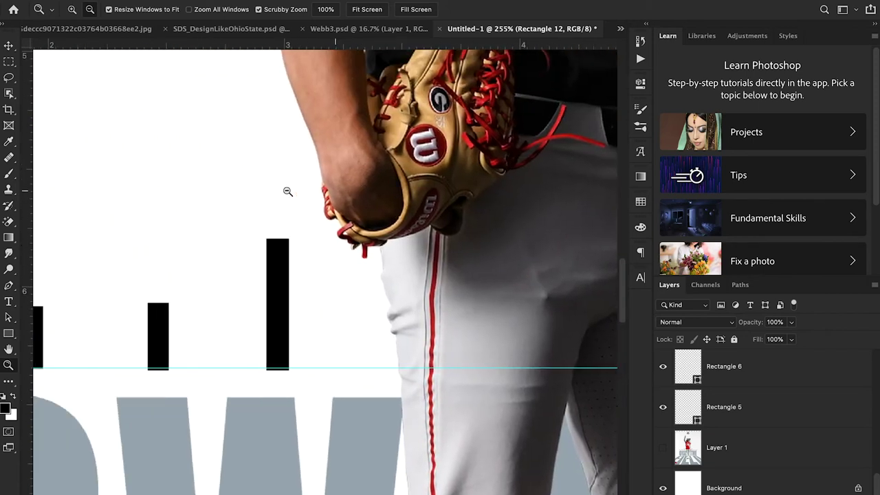
{"action": "scroll", "coordinate": [287, 191], "scroll_direction": "down", "scroll_amount": 1}
{"action": "scroll", "coordinate": [287, 191], "scroll_direction": "left", "scroll_amount": 4}
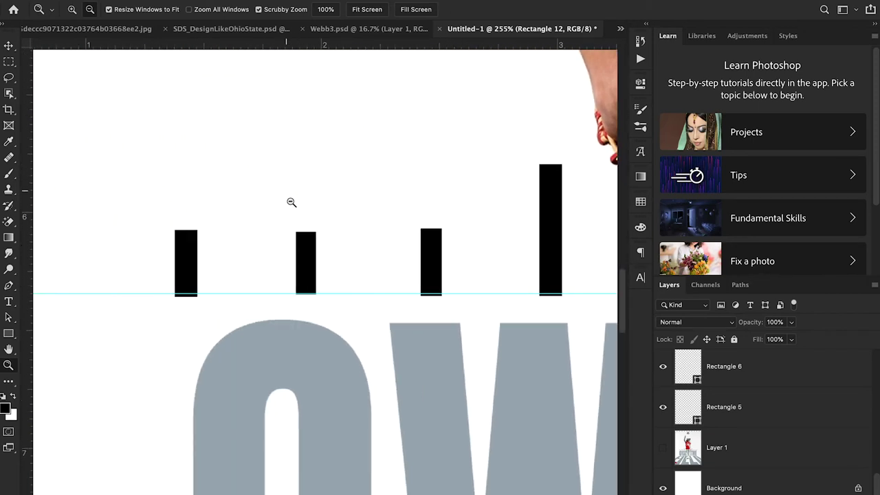
{"action": "scroll", "coordinate": [406, 248], "scroll_direction": "right", "scroll_amount": 4}
{"action": "left_click", "coordinate": [11, 47]}
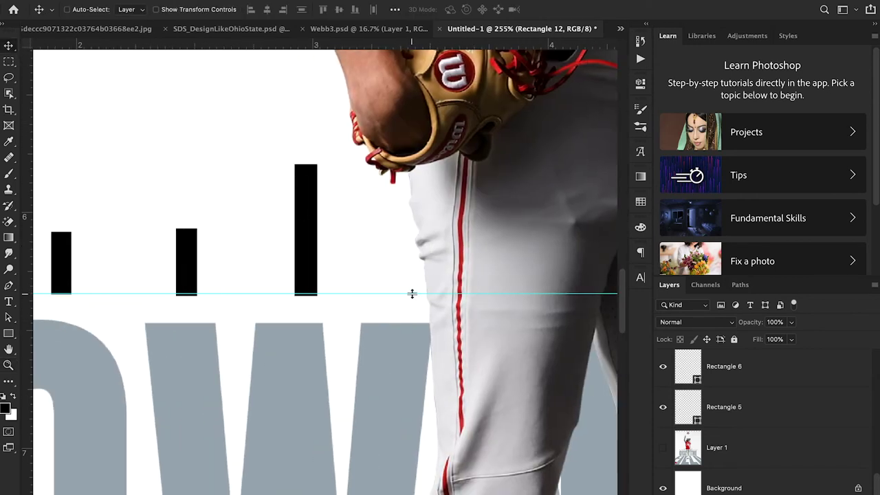
{"action": "left_click_drag", "start_coordinate": [411, 293], "coordinate": [412, 305]}
{"action": "scroll", "coordinate": [442, 230], "scroll_direction": "right", "scroll_amount": 8}
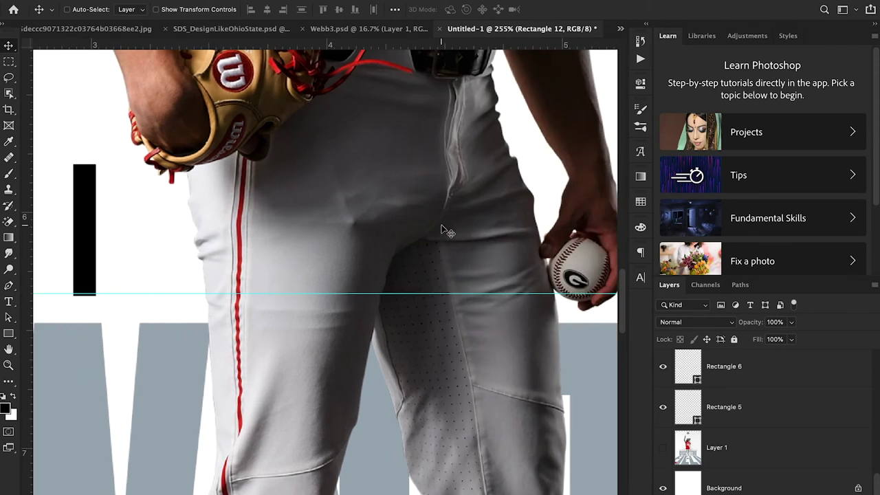
{"action": "scroll", "coordinate": [442, 229], "scroll_direction": "right", "scroll_amount": 5}
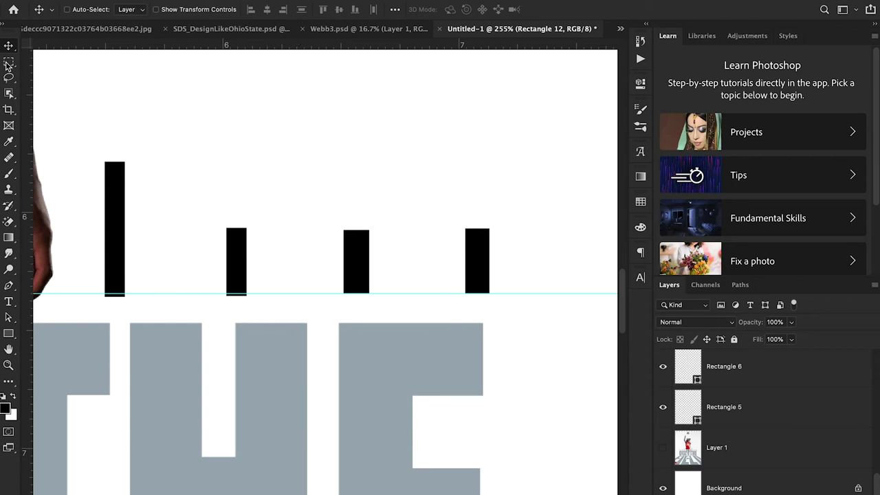
- Nudge Rectangles 10 and 9 with the arrow keys so their bases sit on the guide
{"action": "left_click", "coordinate": [238, 277], "text": "ctrl"}
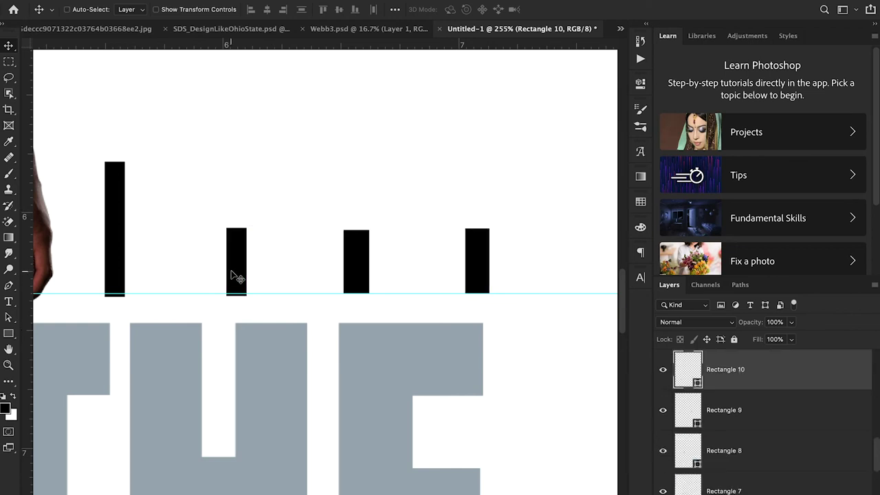
{"action": "key", "text": "Up"}
{"action": "left_click", "coordinate": [114, 251], "text": "ctrl"}
{"action": "key", "text": "Up"}
{"action": "key", "text": "Up"}
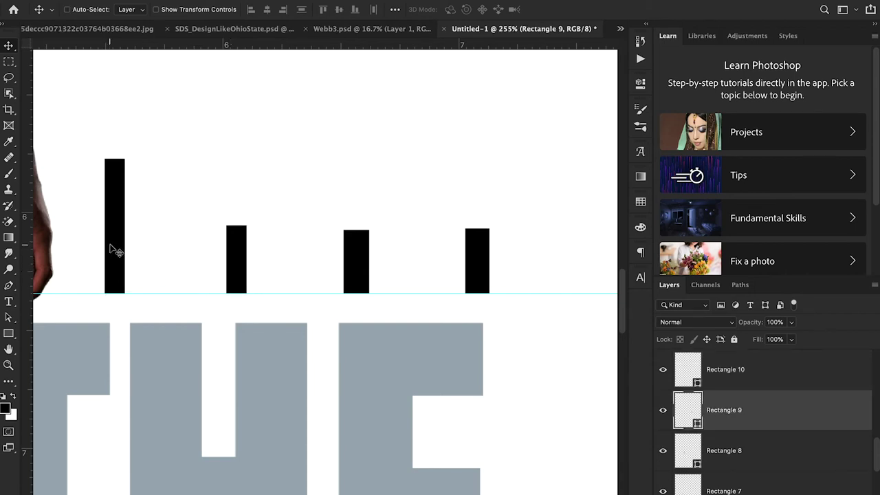
{"action": "key", "text": "Down"}
- Zoom out, remove the horizontal guide, and show Layer 1's Ohio State background again
{"action": "key", "text": "z"}
{"action": "left_click_drag", "start_coordinate": [297, 290], "coordinate": [206, 301]}
{"action": "key", "text": "v"}
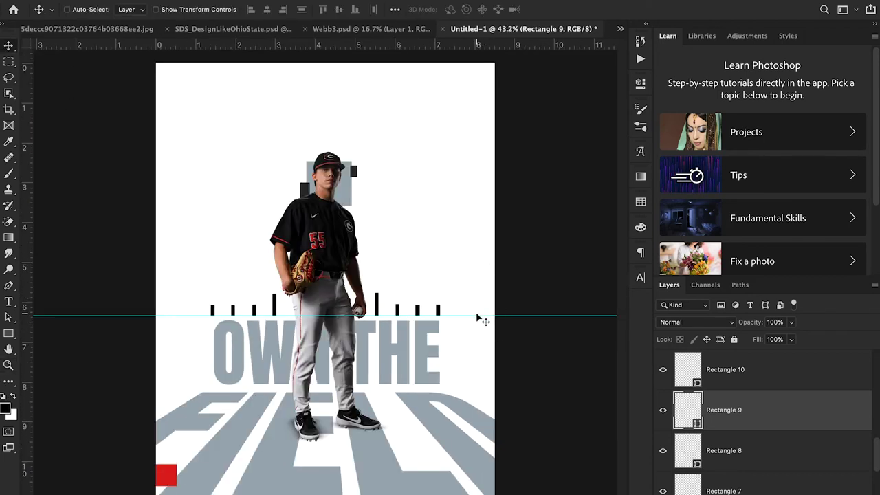
{"action": "left_click_drag", "start_coordinate": [475, 314], "coordinate": [477, 42]}
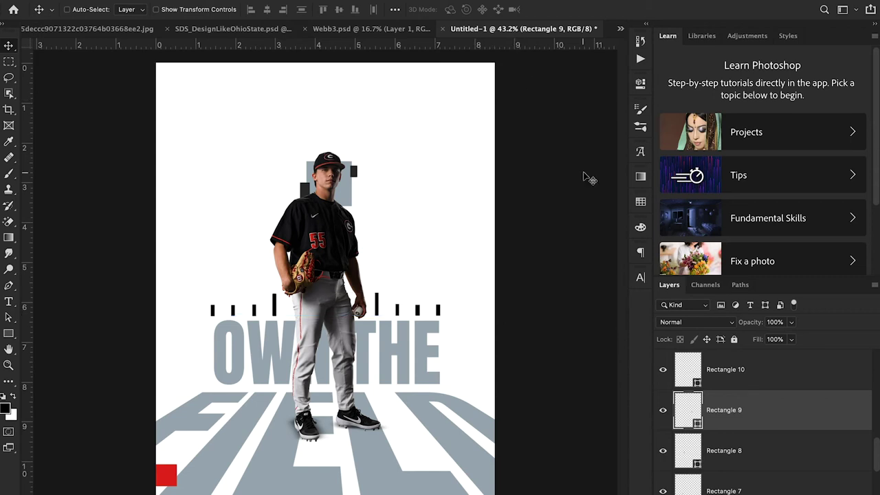
{"action": "scroll", "coordinate": [694, 404], "scroll_direction": "down", "scroll_amount": 4}
{"action": "left_click", "coordinate": [662, 448]}
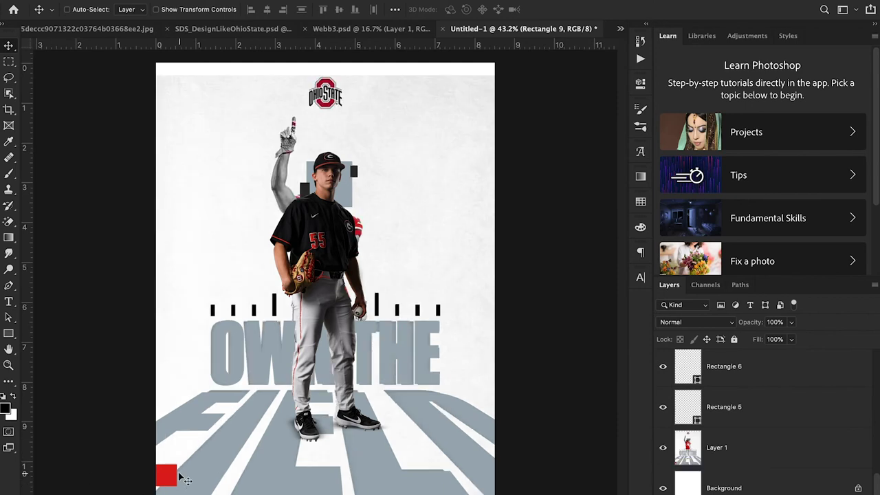
- Search Google Images for 'vintage nike logo' in a new Chrome tab
{"action": "left_click", "coordinate": [383, 489]}
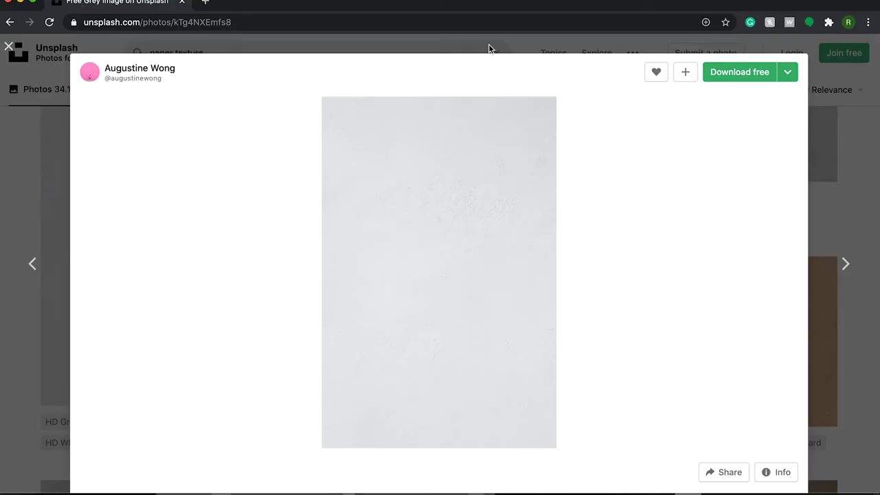
{"action": "left_click", "coordinate": [206, 2]}
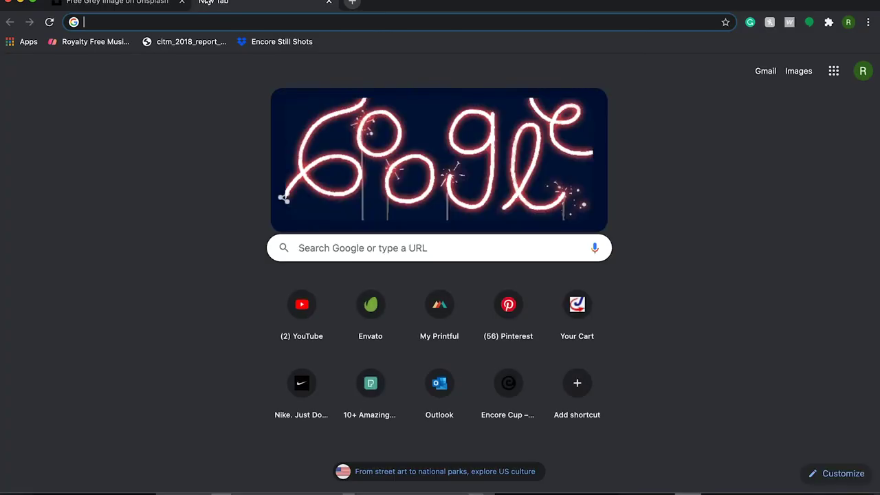
{"action": "type", "text": "vintag"}
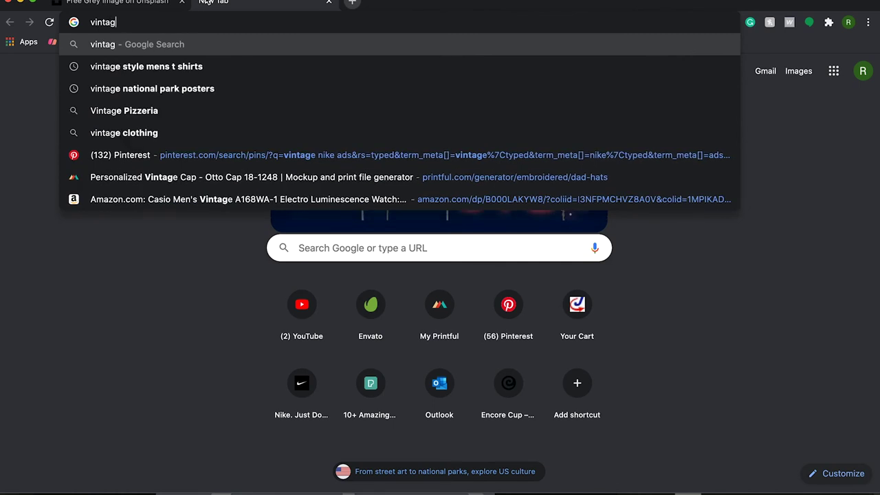
{"action": "type", "text": "e nike logo"}
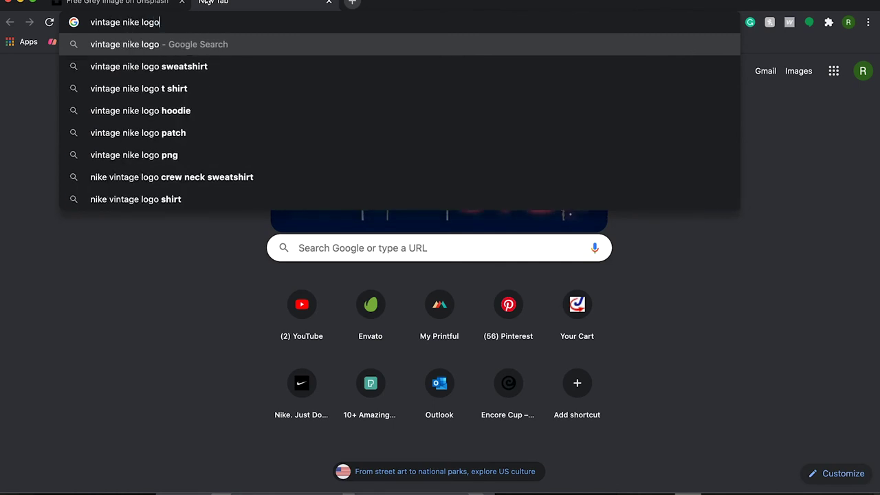
{"action": "key", "text": "Return"}
{"action": "left_click", "coordinate": [169, 93]}
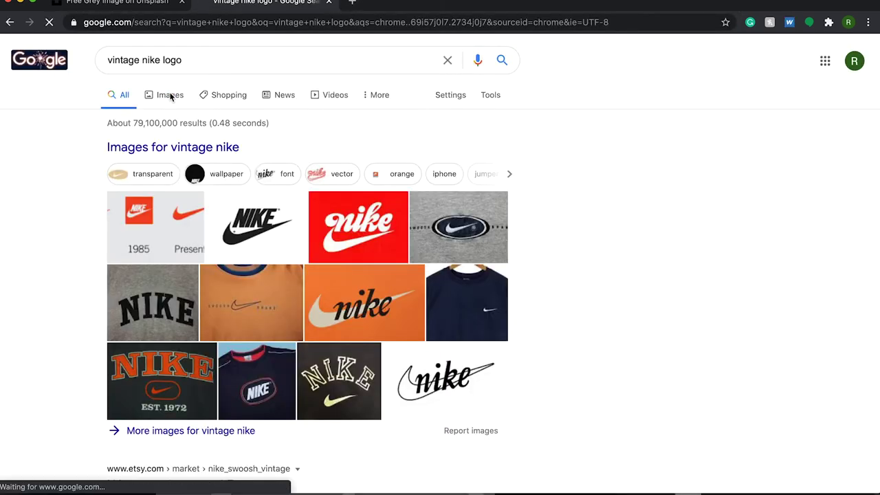
{"action": "scroll", "coordinate": [496, 367], "scroll_direction": "down", "scroll_amount": 3}
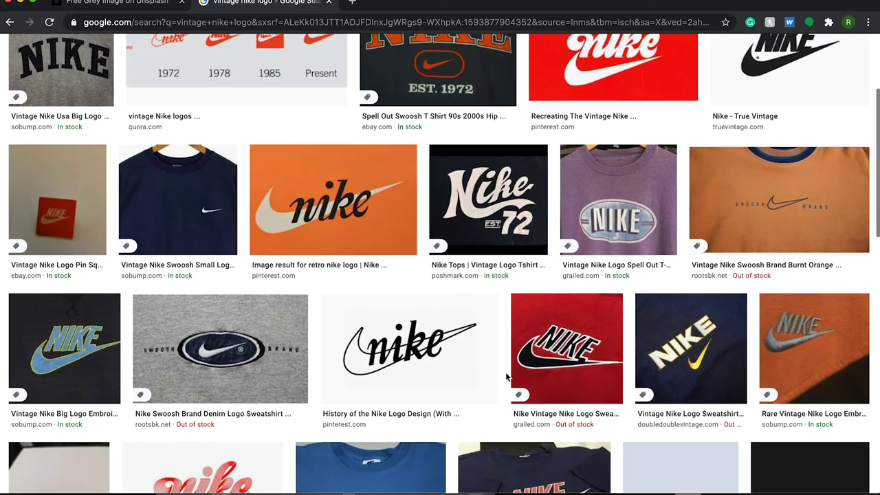
{"action": "scroll", "coordinate": [619, 310], "scroll_direction": "up", "scroll_amount": 3}
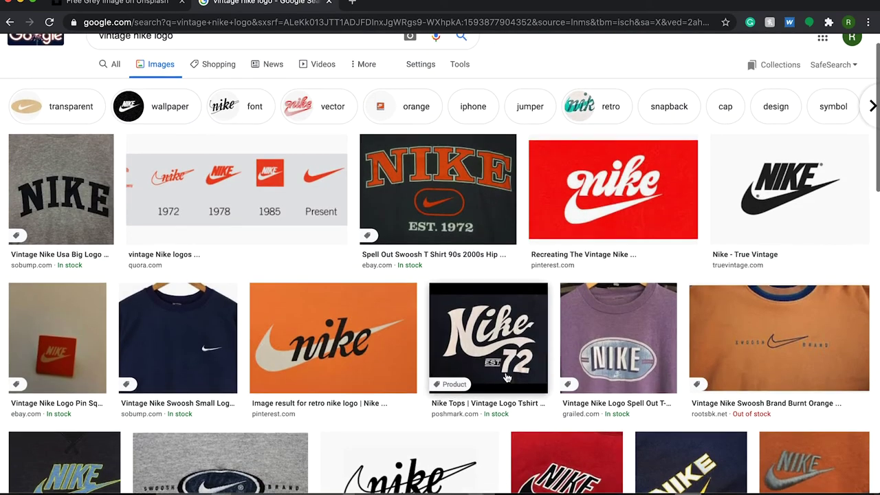
- Preview the Nike - True Vintage result, then the transparent 1024 × 534 black swoosh logo
{"action": "left_click", "coordinate": [756, 200]}
{"action": "scroll", "coordinate": [713, 320], "scroll_direction": "down", "scroll_amount": 2}
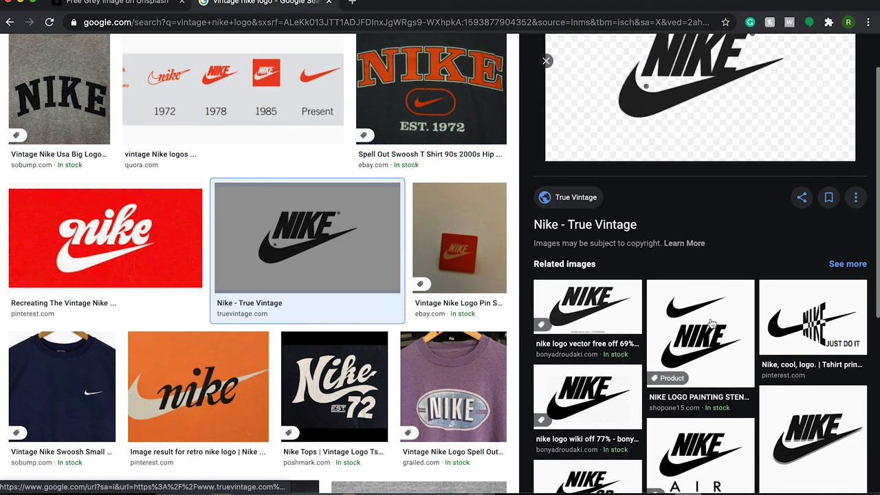
{"action": "scroll", "coordinate": [598, 396], "scroll_direction": "down", "scroll_amount": 2}
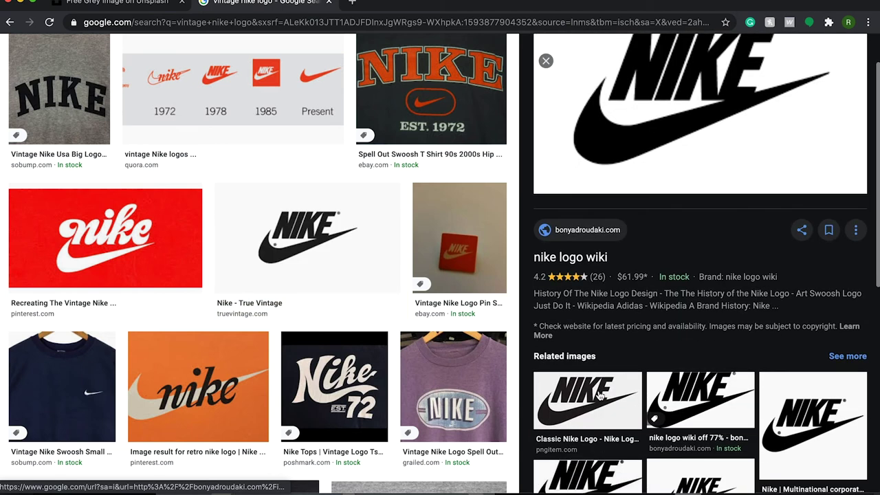
{"action": "left_click", "coordinate": [588, 399]}
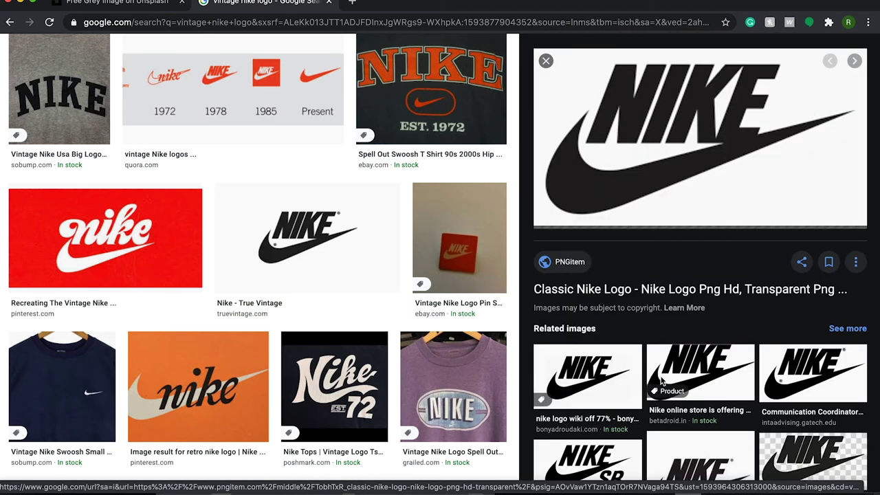
{"action": "left_click", "coordinate": [715, 379]}
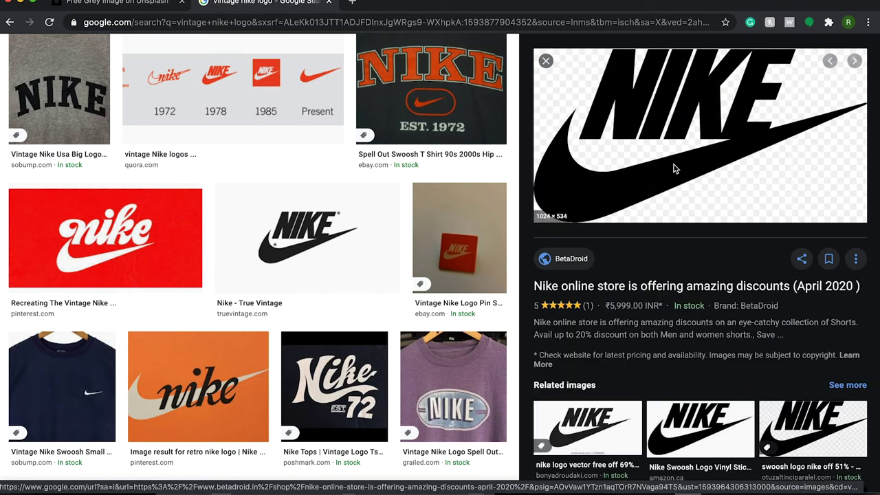
- Bring the Nike logo into the poster as Layer 5, above the player, near bottom-left
{"action": "left_click_drag", "start_coordinate": [674, 168], "coordinate": [596, 244]}
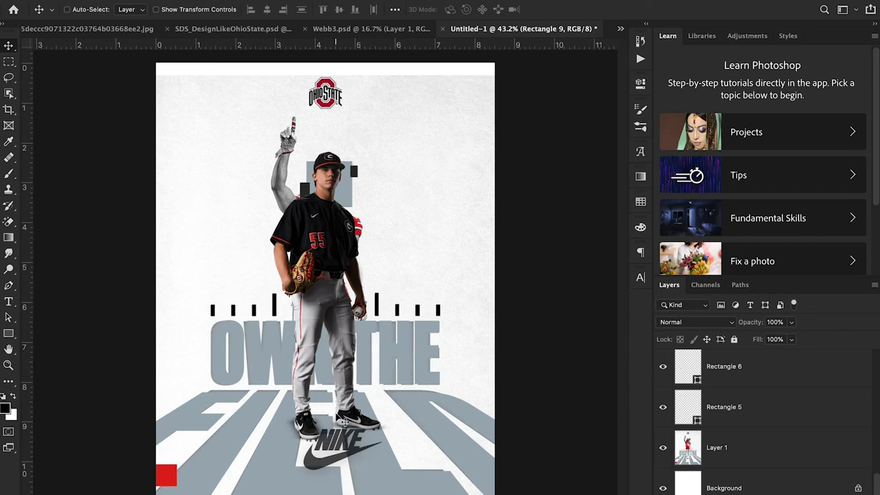
{"action": "left_click_drag", "start_coordinate": [344, 421], "coordinate": [344, 282]}
{"action": "scroll", "coordinate": [809, 400], "scroll_direction": "up", "scroll_amount": 3}
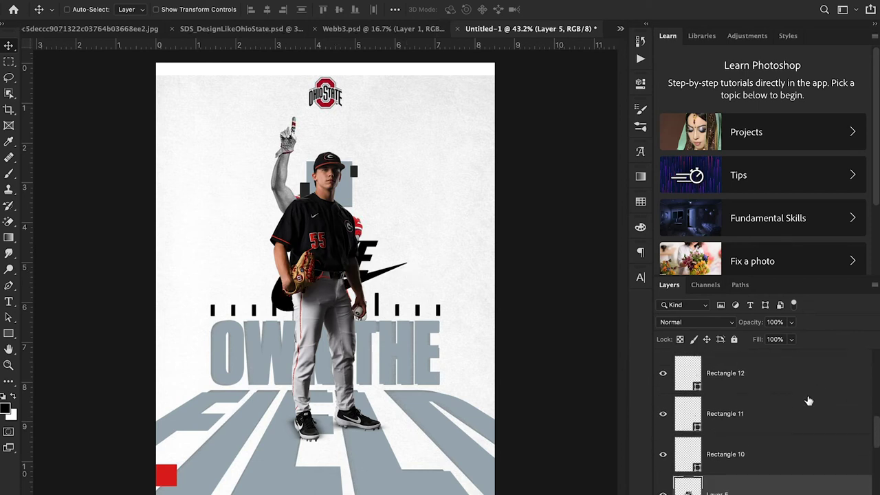
{"action": "left_click_drag", "start_coordinate": [776, 493], "coordinate": [761, 356]}
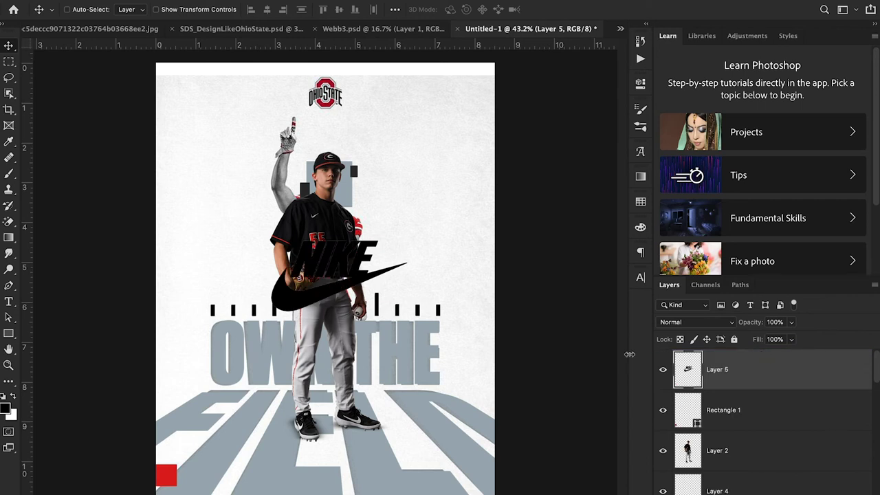
{"action": "left_click_drag", "start_coordinate": [421, 282], "coordinate": [344, 413]}
- Scale the Nike logo down, then to about 74%, so it fits the red square
{"action": "key", "text": "ctrl+t"}
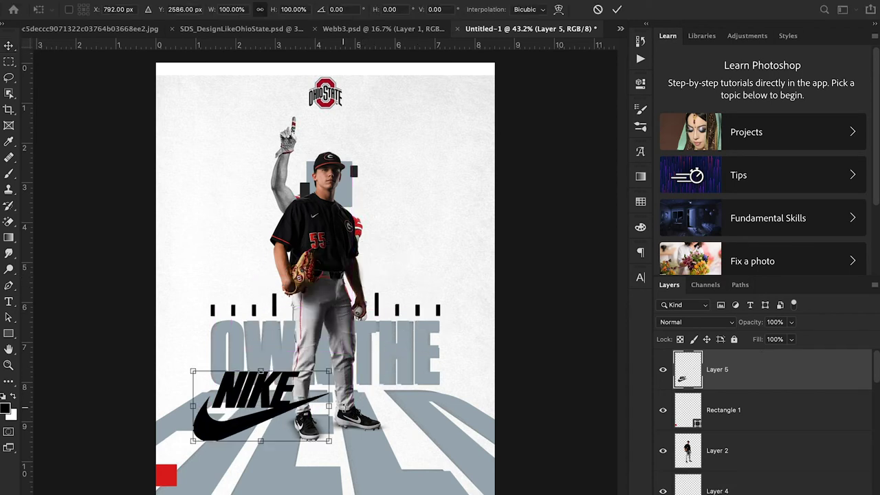
{"action": "left_click_drag", "start_coordinate": [331, 444], "coordinate": [196, 472]}
{"action": "left_click", "coordinate": [617, 9]}
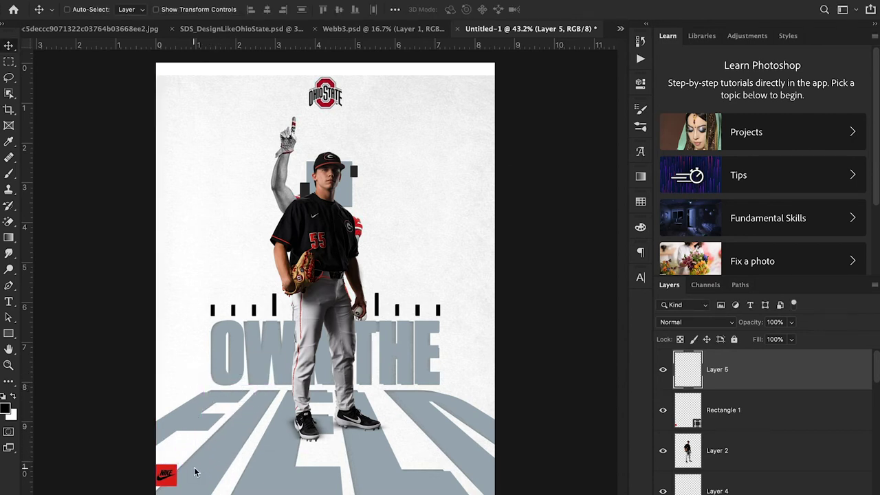
{"action": "key", "text": "ctrl+t"}
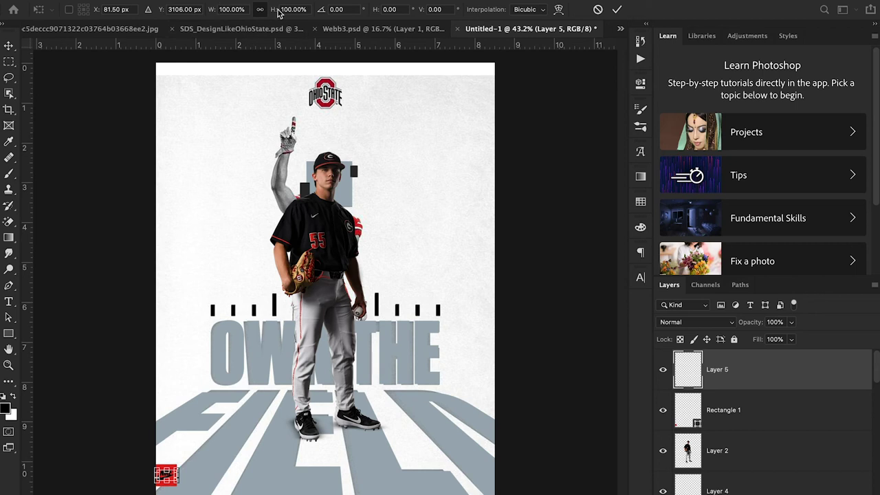
{"action": "left_click_drag", "start_coordinate": [211, 12], "coordinate": [196, 12]}
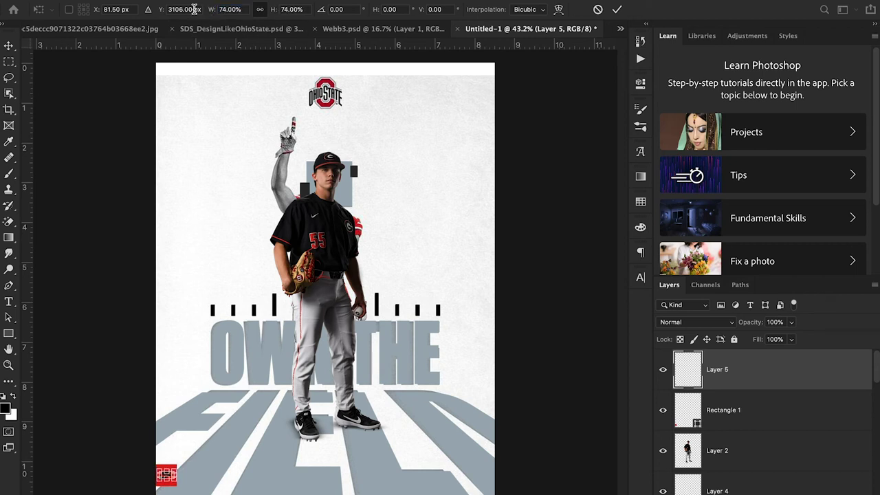
{"action": "left_click", "coordinate": [615, 10]}
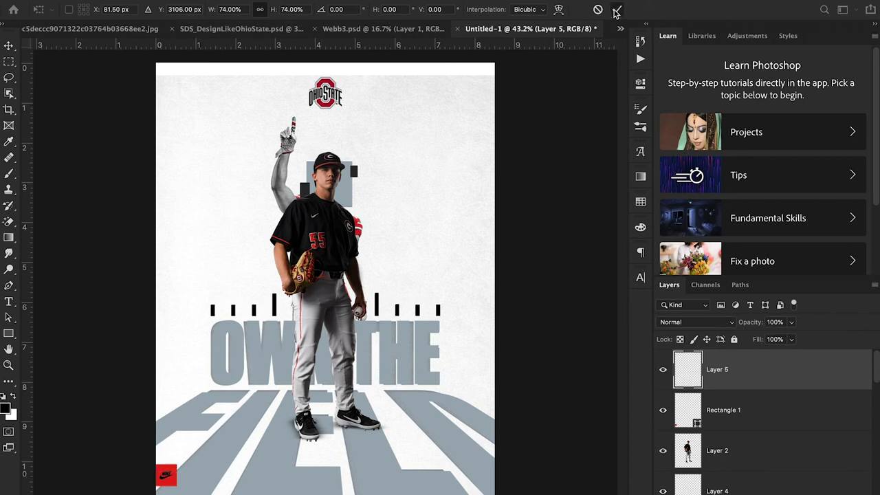
- Give the Nike logo layer a white Color Overlay style
{"action": "double_click", "coordinate": [827, 378]}
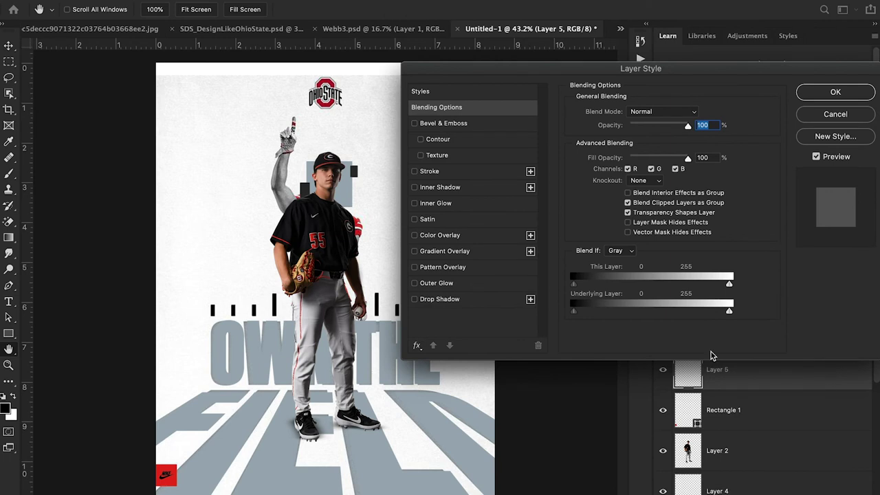
{"action": "left_click", "coordinate": [480, 237]}
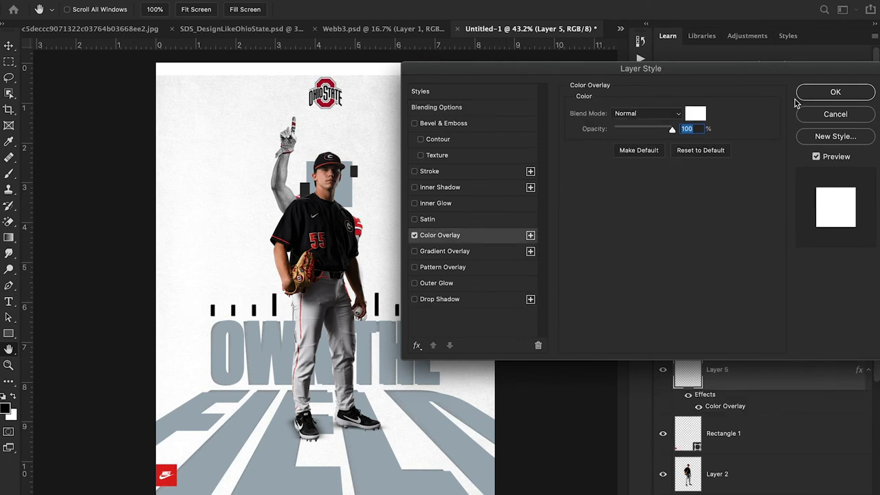
{"action": "left_click", "coordinate": [835, 93]}
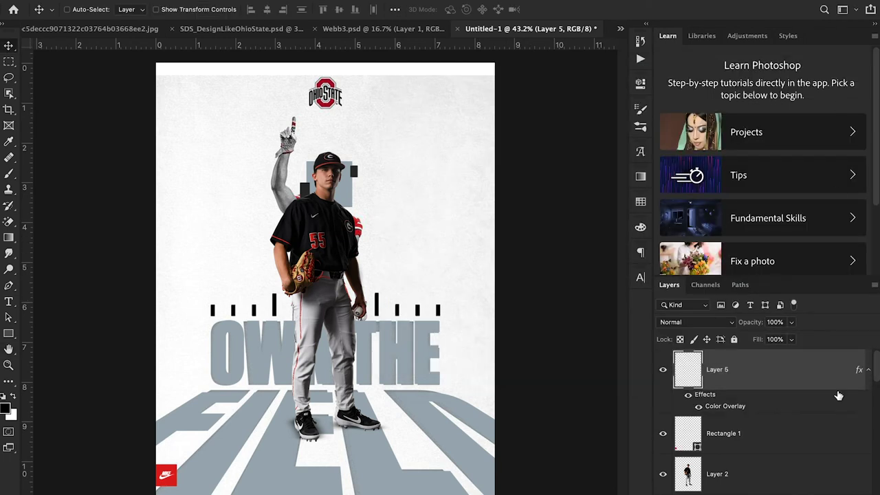
- Toggle the textured Layer 1 on and off to compare, leaving it visible
{"action": "scroll", "coordinate": [806, 478], "scroll_direction": "down", "scroll_amount": 10}
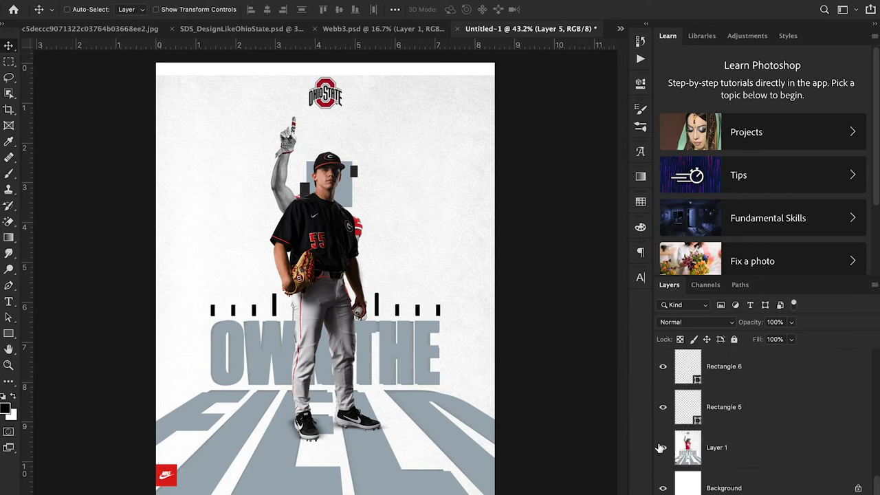
{"action": "left_click", "coordinate": [662, 448]}
{"action": "left_click", "coordinate": [661, 448]}
{"action": "left_click", "coordinate": [660, 447]}
{"action": "left_click", "coordinate": [661, 447]}
{"action": "left_click", "coordinate": [660, 447]}
{"action": "left_click", "coordinate": [660, 447]}
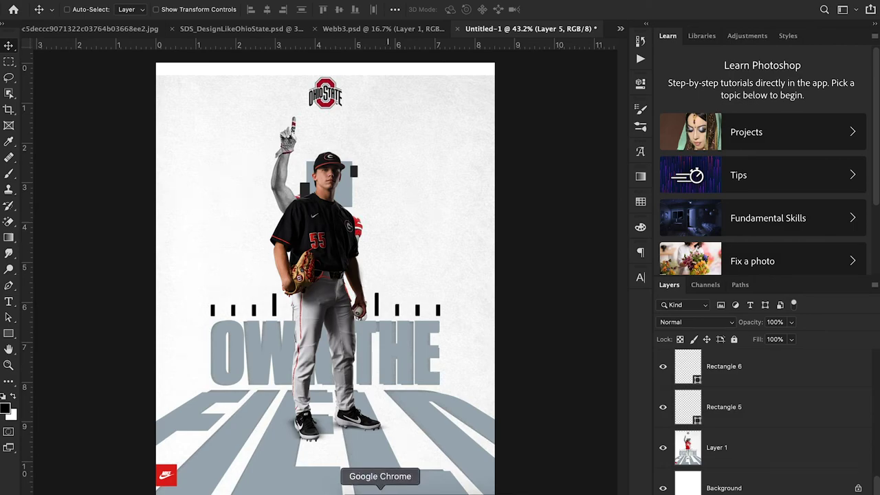
- Go to sportslogos.net in a new tab and open College > NCAA Division I (n-r)
{"action": "left_click", "coordinate": [380, 490]}
{"action": "left_click", "coordinate": [352, 4]}
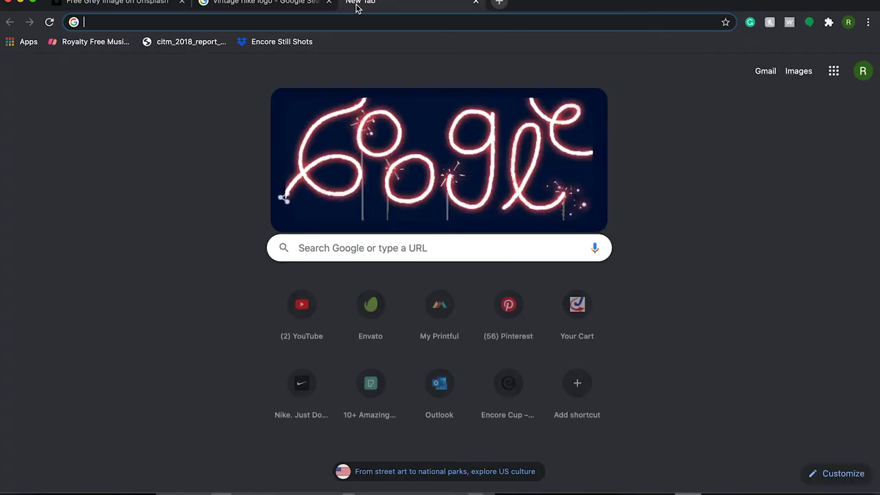
{"action": "type", "text": "sport"}
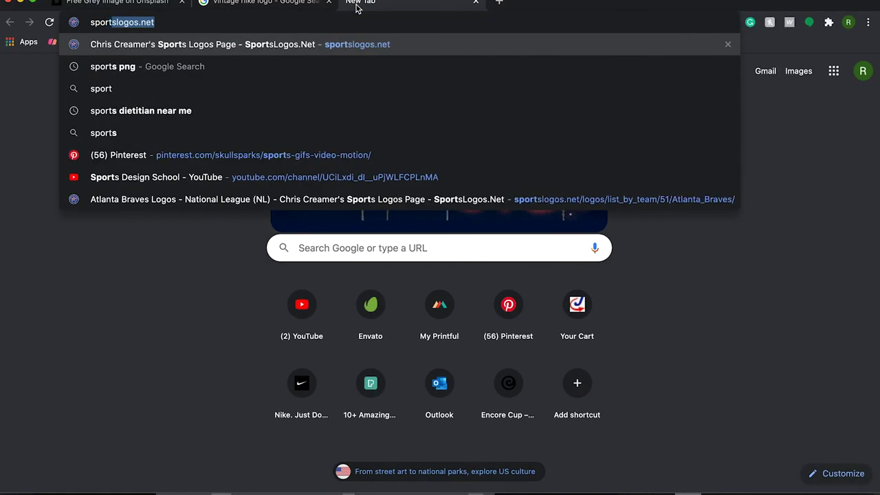
{"action": "type", "text": "sl"}
{"action": "key", "text": "Return"}
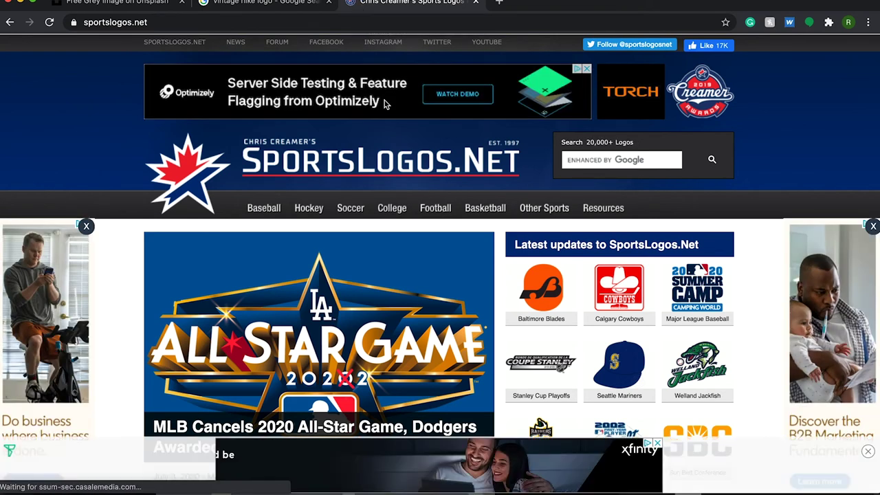
{"action": "mouse_move", "coordinate": [394, 200]}
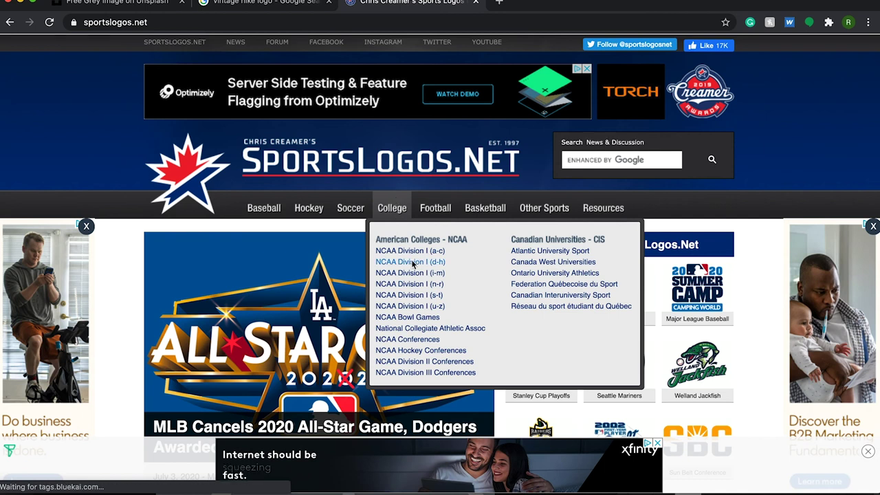
{"action": "mouse_move", "coordinate": [273, 210]}
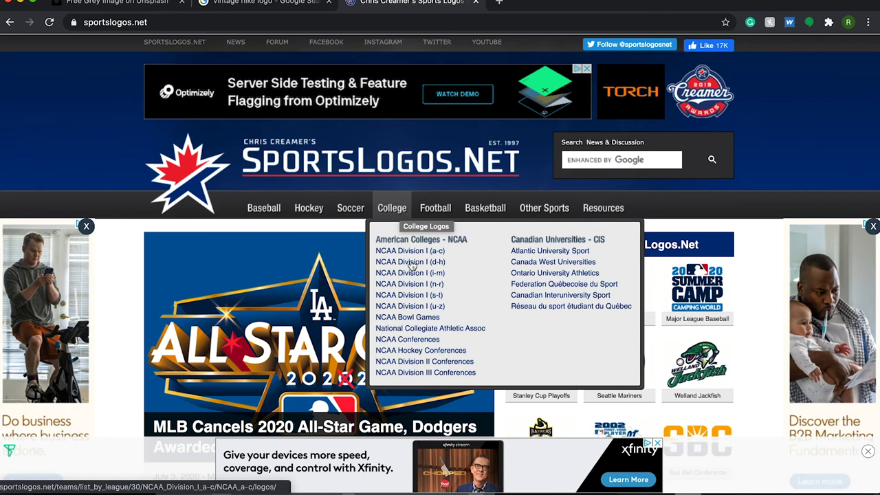
{"action": "left_click", "coordinate": [411, 285]}
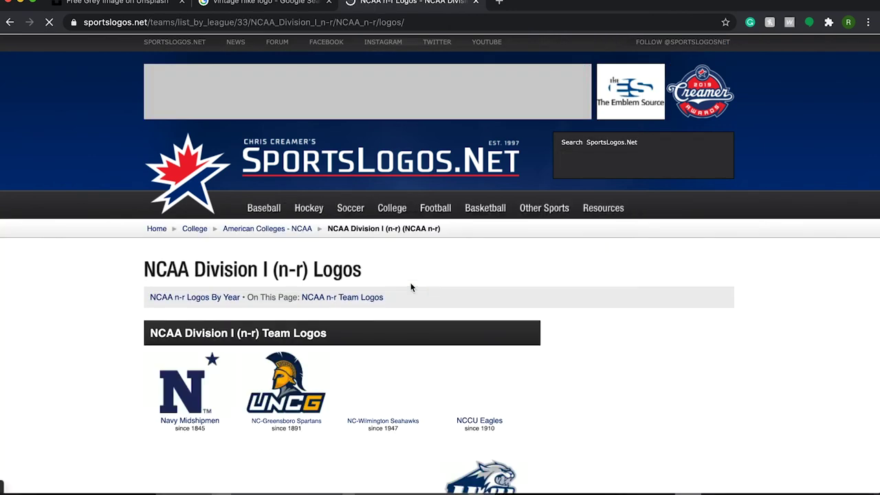
- Open the Ohio State Buckeyes page and its 2013-Pres primary logo
{"action": "scroll", "coordinate": [412, 288], "scroll_direction": "down", "scroll_amount": 6}
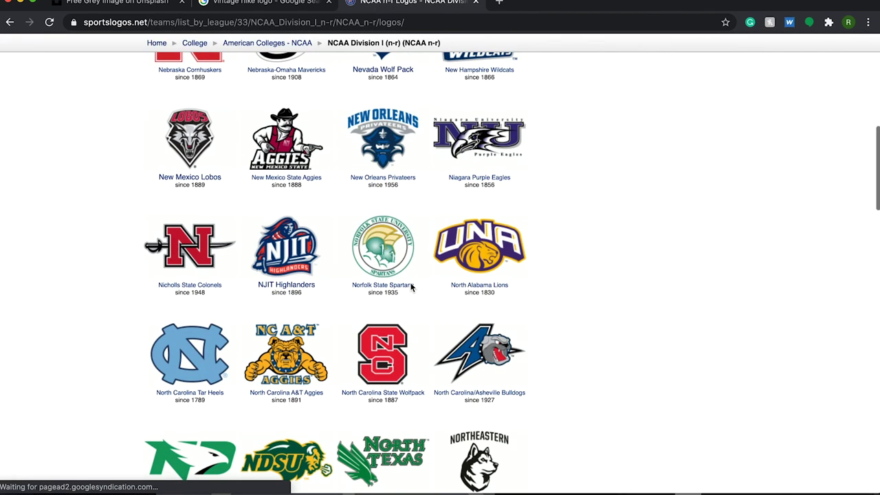
{"action": "scroll", "coordinate": [412, 287], "scroll_direction": "down", "scroll_amount": 3}
{"action": "scroll", "coordinate": [411, 287], "scroll_direction": "down", "scroll_amount": 3}
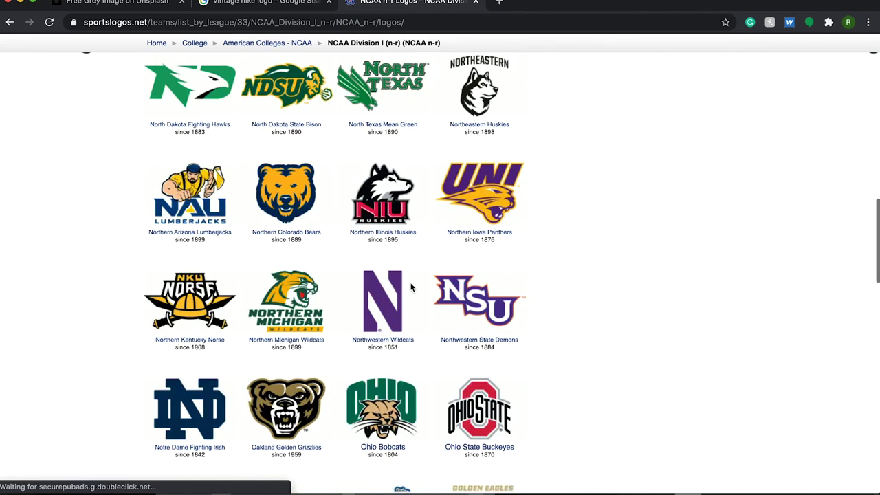
{"action": "scroll", "coordinate": [412, 287], "scroll_direction": "down", "scroll_amount": 6}
{"action": "scroll", "coordinate": [411, 288], "scroll_direction": "down", "scroll_amount": 2}
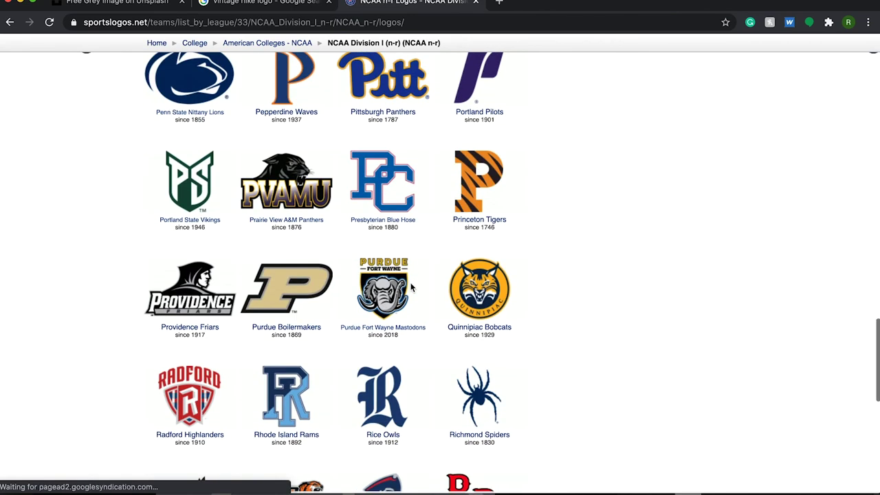
{"action": "scroll", "coordinate": [411, 288], "scroll_direction": "up", "scroll_amount": 3}
{"action": "scroll", "coordinate": [411, 288], "scroll_direction": "up", "scroll_amount": 2}
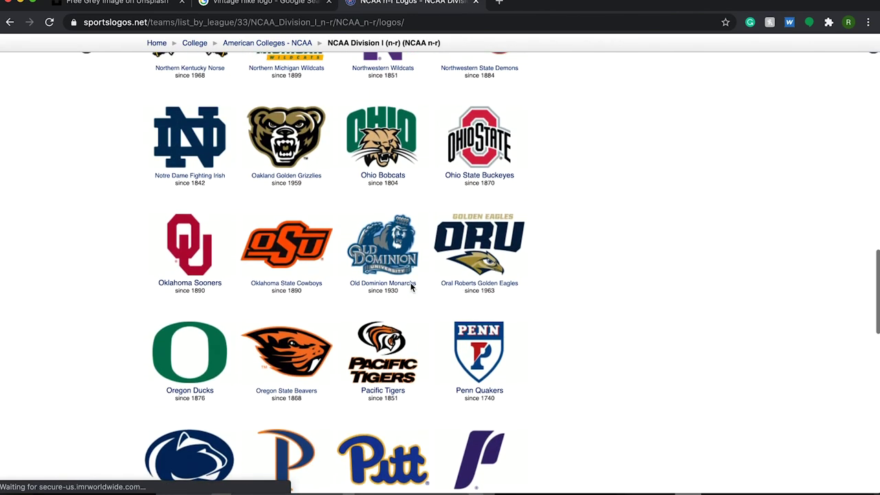
{"action": "left_click", "coordinate": [473, 121]}
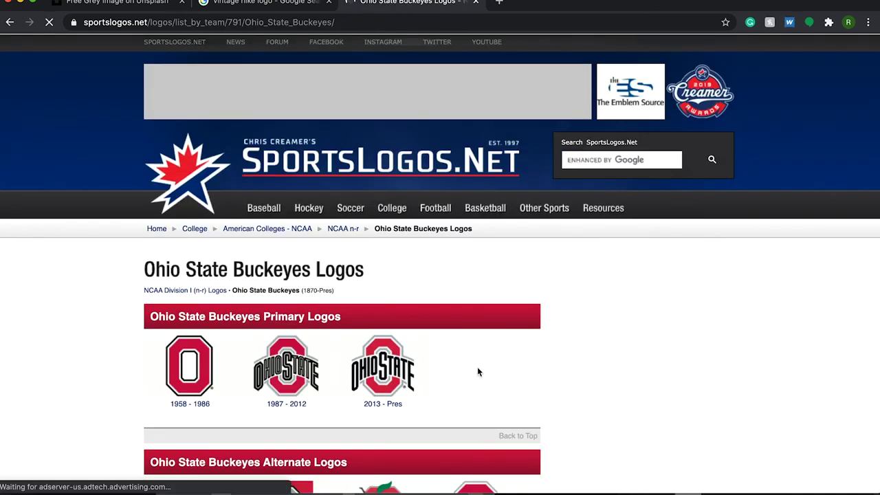
{"action": "scroll", "coordinate": [477, 367], "scroll_direction": "down", "scroll_amount": 3}
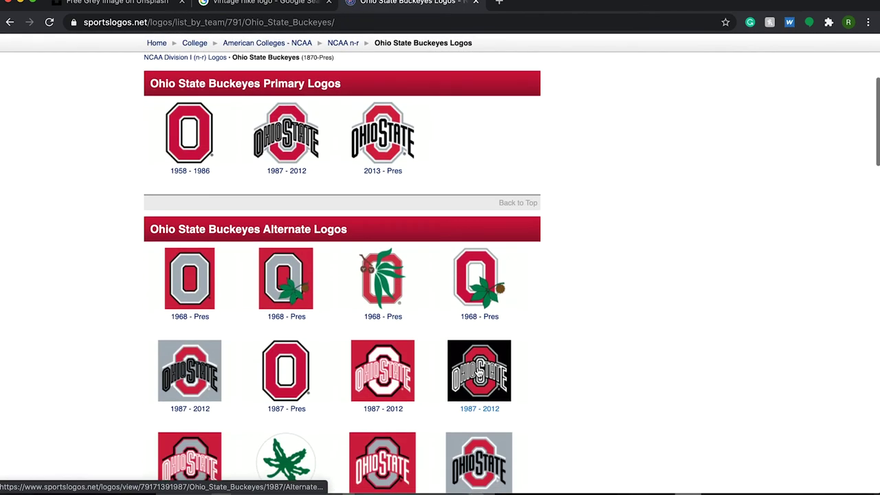
{"action": "left_click", "coordinate": [380, 148]}
{"action": "scroll", "coordinate": [537, 411], "scroll_direction": "down", "scroll_amount": 5}
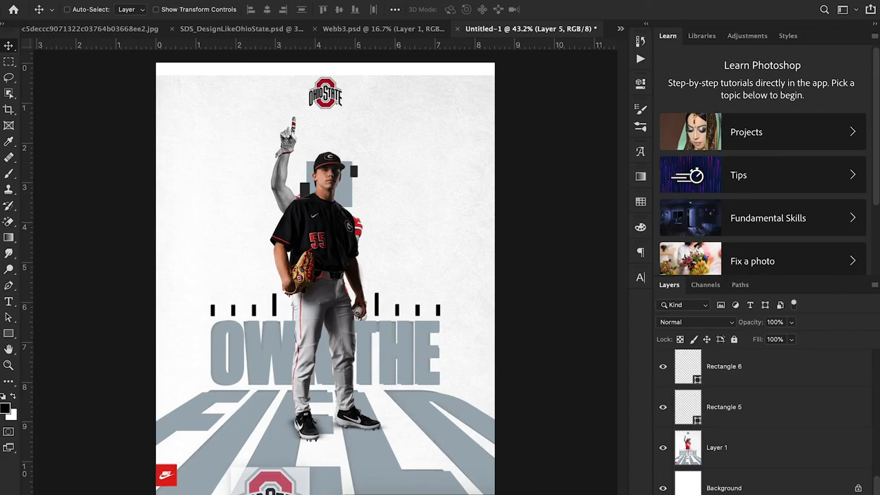
- Paste the Ohio State logo and move it to the top of the poster, zoomed in
{"action": "key", "text": "super+v"}
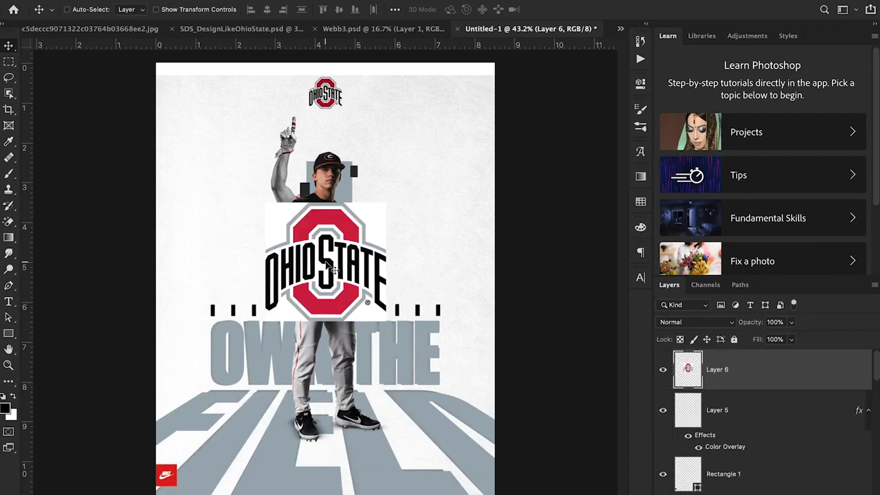
{"action": "left_click_drag", "start_coordinate": [369, 253], "coordinate": [377, 127]}
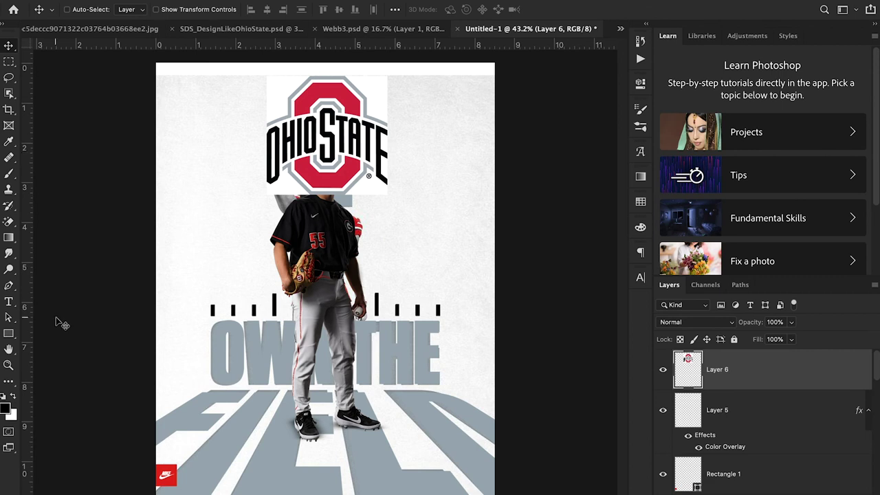
{"action": "left_click", "coordinate": [8, 365]}
{"action": "left_click_drag", "start_coordinate": [318, 101], "coordinate": [369, 100]}
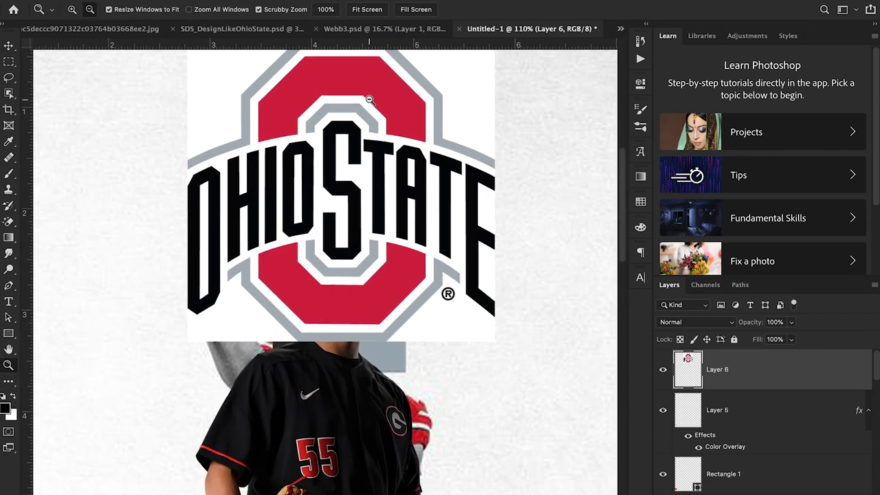
{"action": "scroll", "coordinate": [369, 99], "scroll_direction": "up", "scroll_amount": 2}
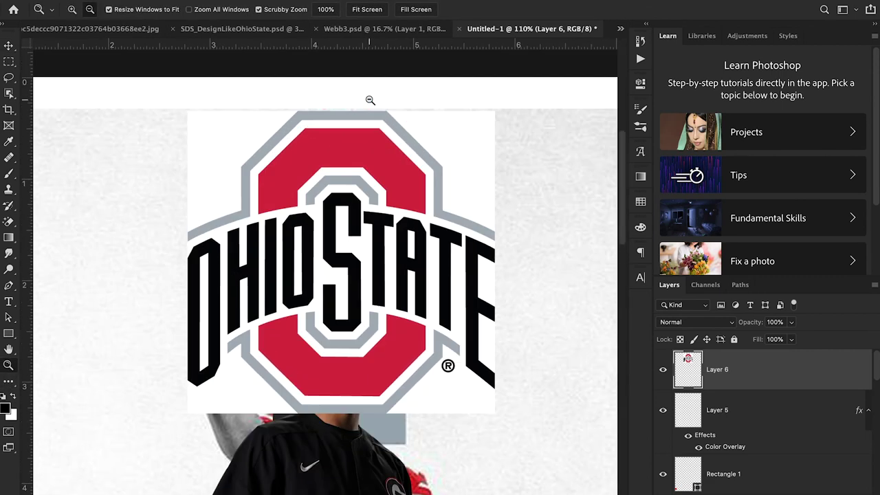
- Set the logo layer's blend mode to Multiply and hide the Layer 1 reference
{"action": "left_click", "coordinate": [699, 327]}
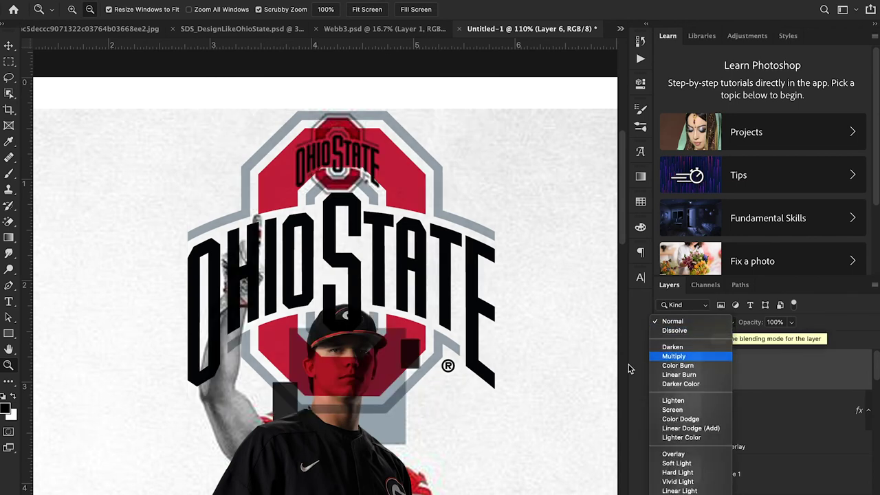
{"action": "left_click", "coordinate": [691, 357]}
{"action": "scroll", "coordinate": [743, 455], "scroll_direction": "down", "scroll_amount": 5}
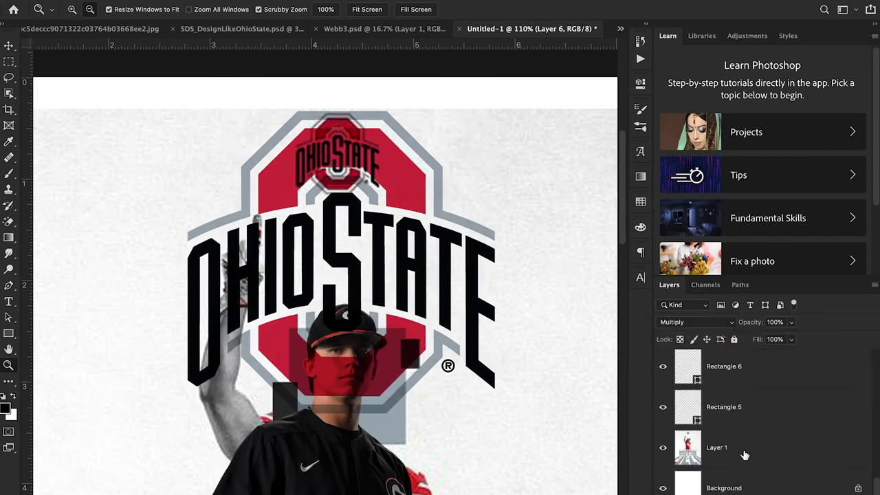
{"action": "left_click", "coordinate": [666, 450]}
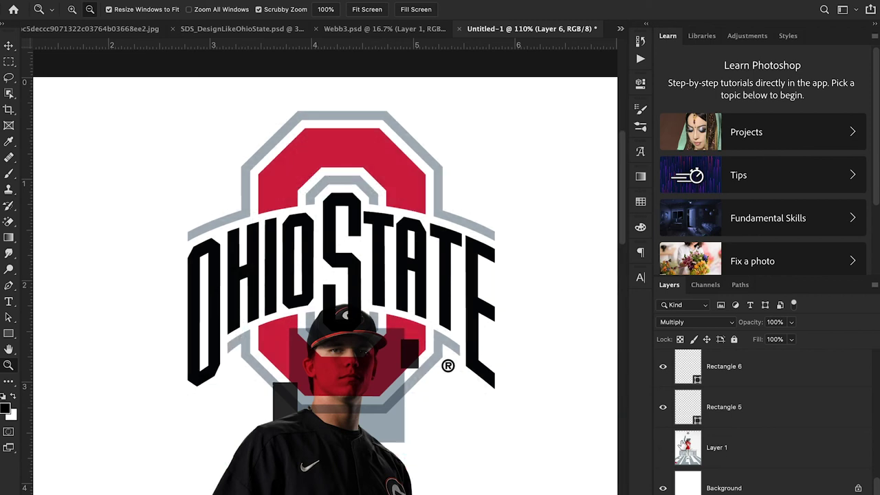
{"action": "scroll", "coordinate": [731, 419], "scroll_direction": "up", "scroll_amount": 5}
- Shrink the Ohio State logo to about a third of its size
{"action": "left_click", "coordinate": [9, 46]}
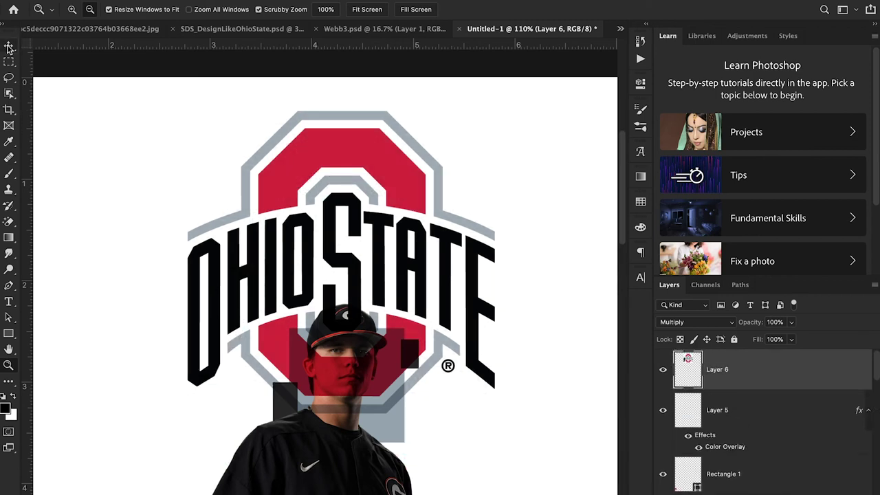
{"action": "key", "text": "ctrl+t"}
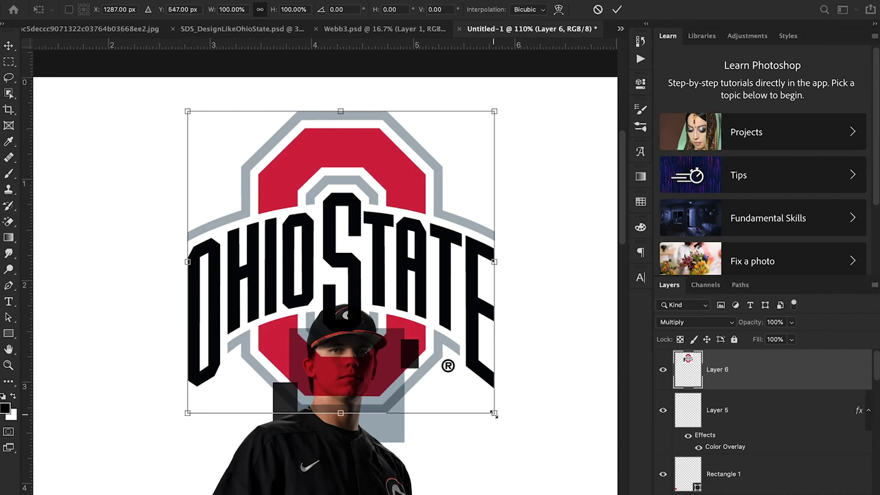
{"action": "left_click_drag", "start_coordinate": [494, 414], "coordinate": [283, 204]}
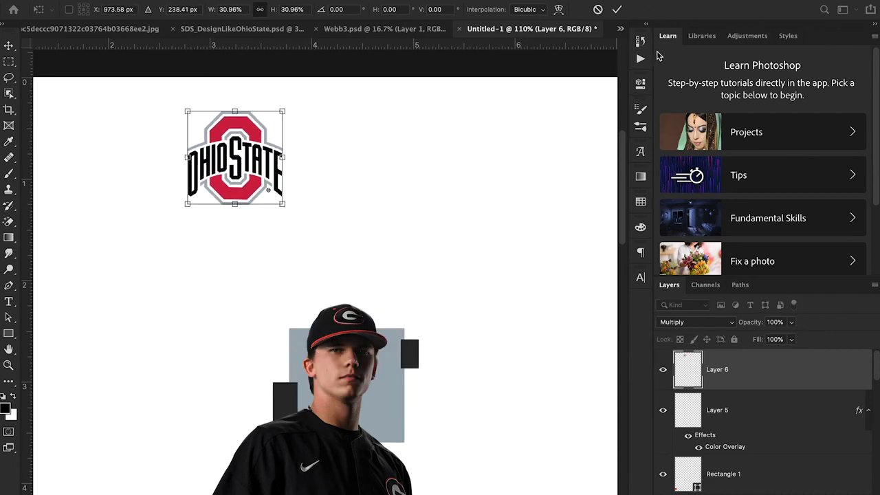
{"action": "left_click", "coordinate": [617, 9]}
{"action": "scroll", "coordinate": [714, 473], "scroll_direction": "down", "scroll_amount": 3}
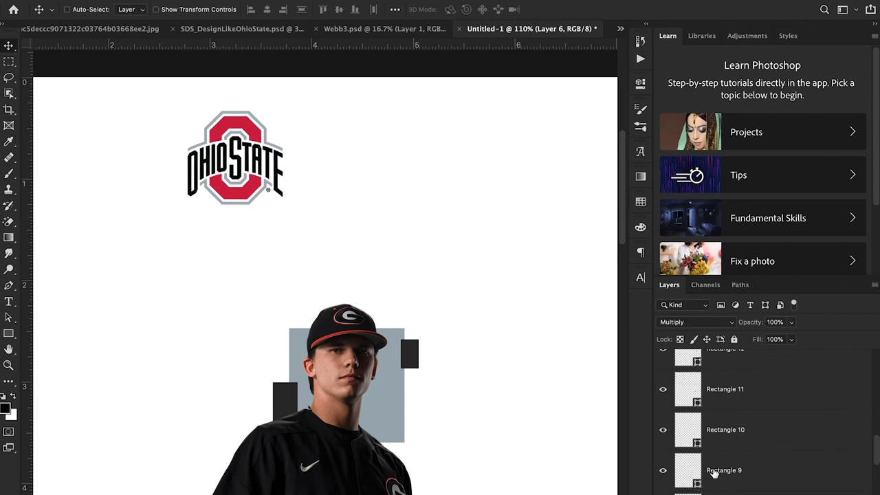
{"action": "scroll", "coordinate": [714, 473], "scroll_direction": "down", "scroll_amount": 3}
- With Layer 1 shown, scale the logo to about 81% and align it to the reference logo
{"action": "left_click", "coordinate": [663, 448]}
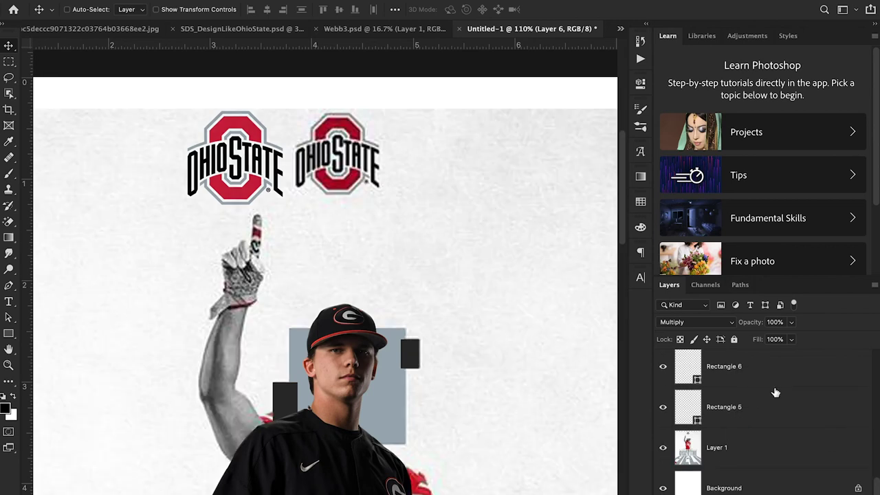
{"action": "scroll", "coordinate": [776, 393], "scroll_direction": "up", "scroll_amount": 10}
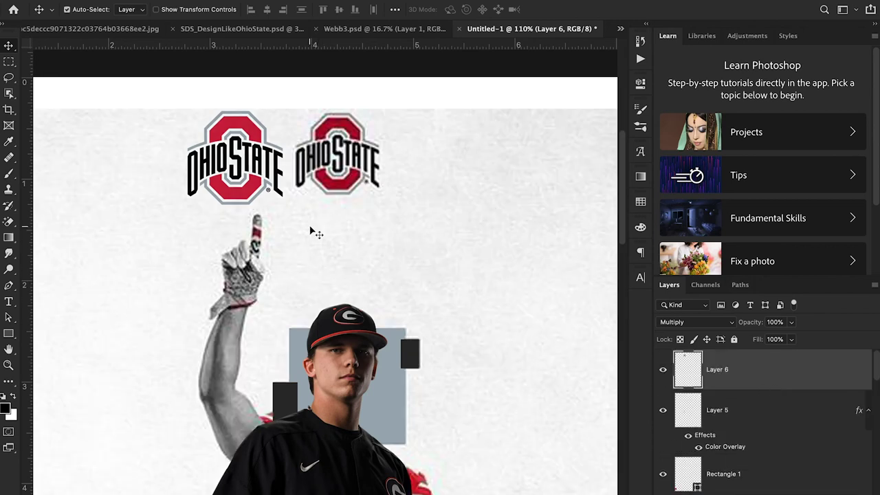
{"action": "key", "text": "ctrl+t"}
{"action": "left_click_drag", "start_coordinate": [284, 204], "coordinate": [338, 176]}
{"action": "left_click", "coordinate": [617, 10]}
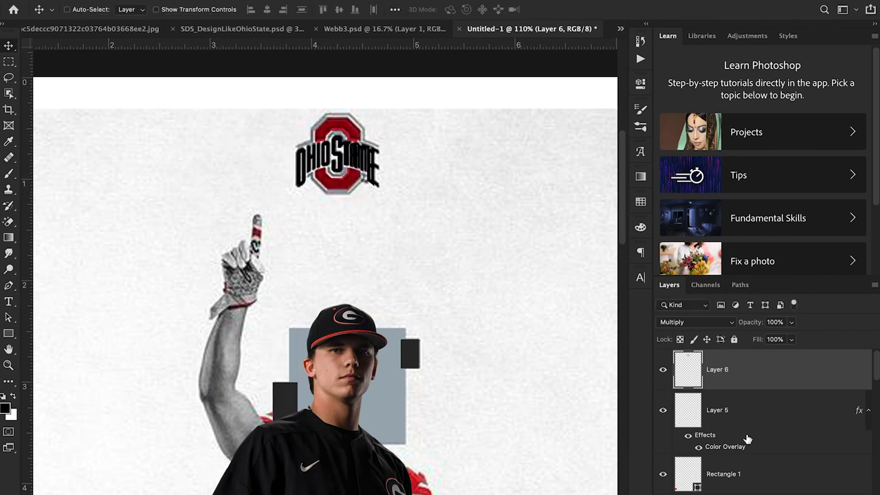
{"action": "scroll", "coordinate": [748, 439], "scroll_direction": "down", "scroll_amount": 1}
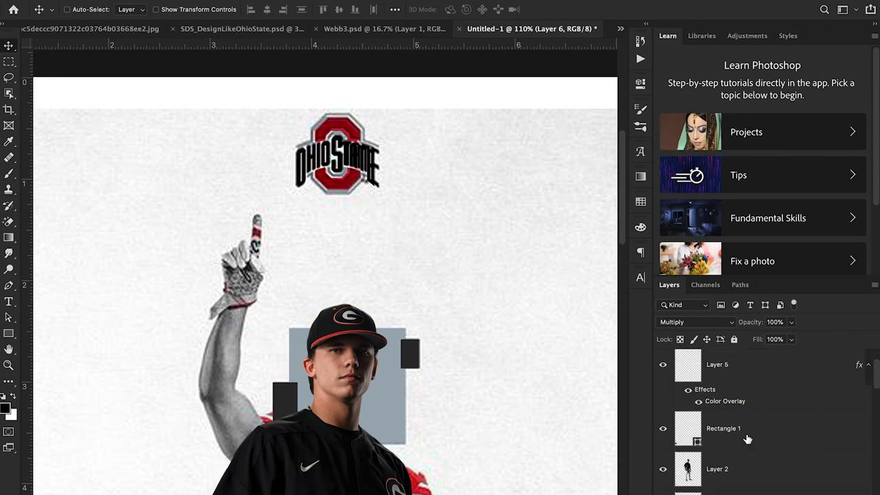
{"action": "scroll", "coordinate": [747, 438], "scroll_direction": "down", "scroll_amount": 5}
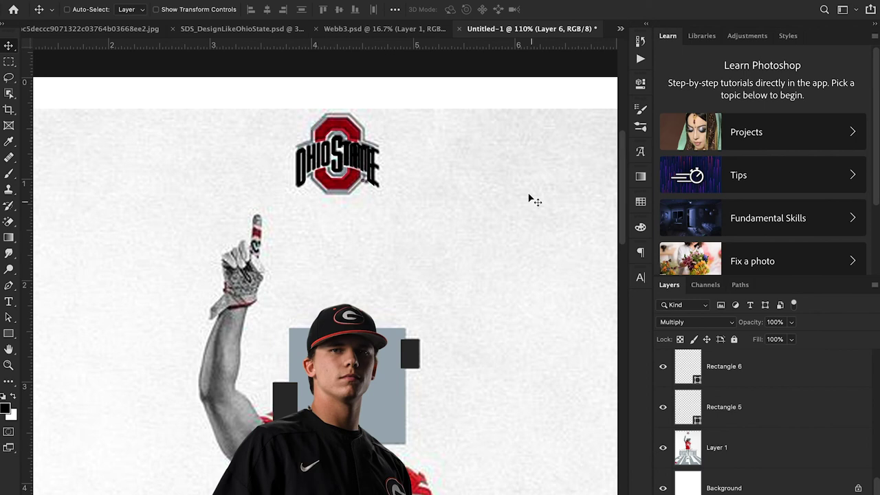
{"action": "mouse_move", "coordinate": [399, 177]}
{"action": "left_mouse_down"}
{"action": "mouse_move", "coordinate": [406, 176]}
{"action": "mouse_move", "coordinate": [399, 174]}
{"action": "left_mouse_up"}
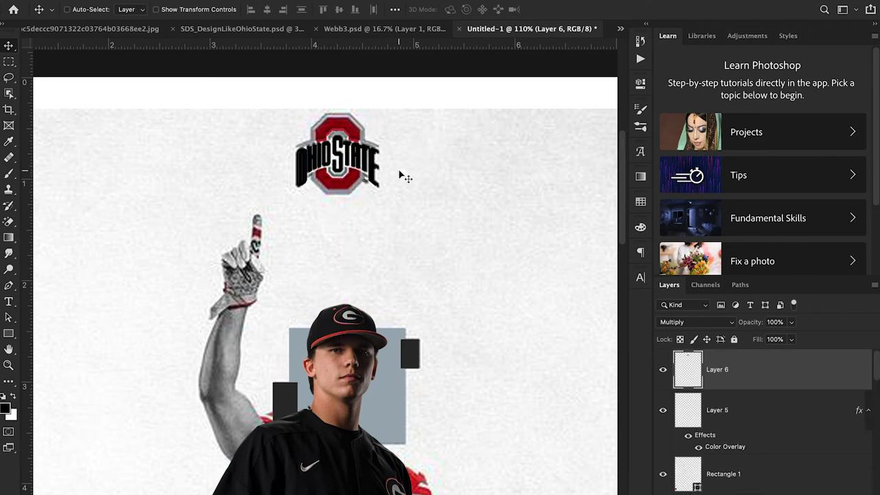
- Hide Layer 1 and zoom out to view the whole poster
{"action": "scroll", "coordinate": [743, 485], "scroll_direction": "down", "scroll_amount": 5}
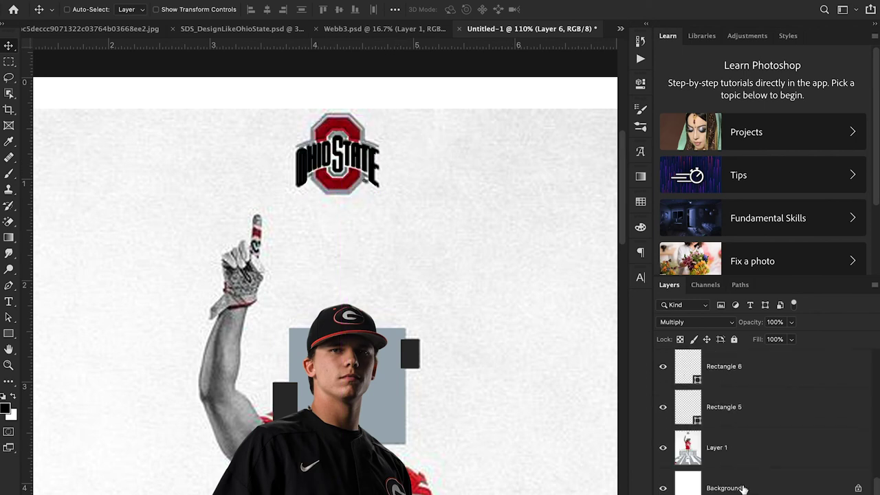
{"action": "left_click", "coordinate": [664, 448]}
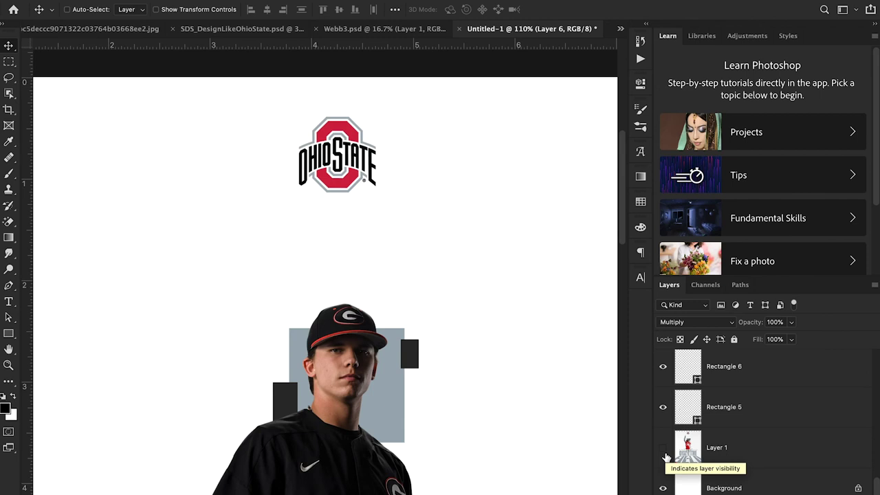
{"action": "left_click", "coordinate": [8, 367]}
{"action": "left_click", "coordinate": [473, 332], "text": "alt"}
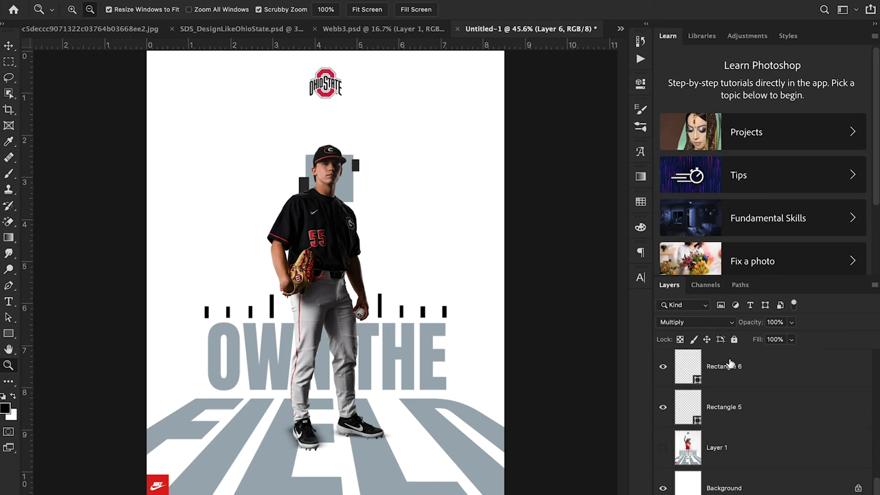
- Compare the poster against Layer 1, leave it hidden, and return to the Ohio State logo page
{"action": "left_click", "coordinate": [663, 448]}
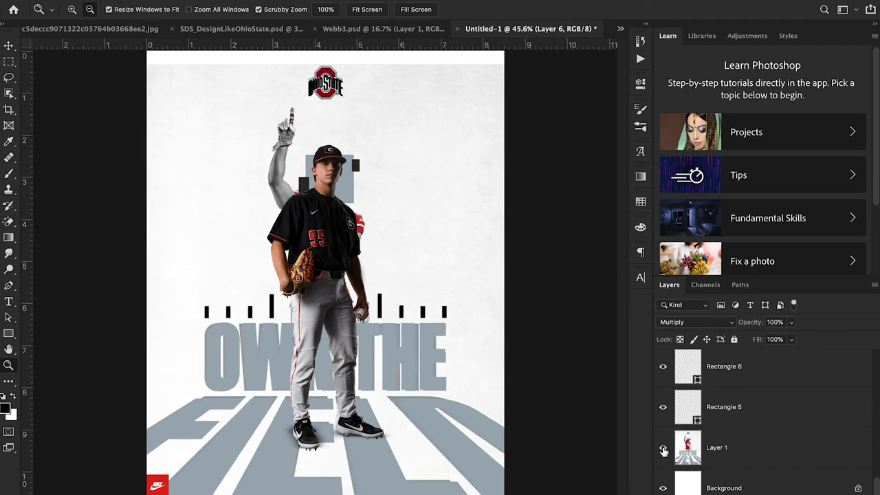
{"action": "left_click", "coordinate": [663, 450]}
{"action": "left_click", "coordinate": [664, 451]}
{"action": "left_click", "coordinate": [664, 450]}
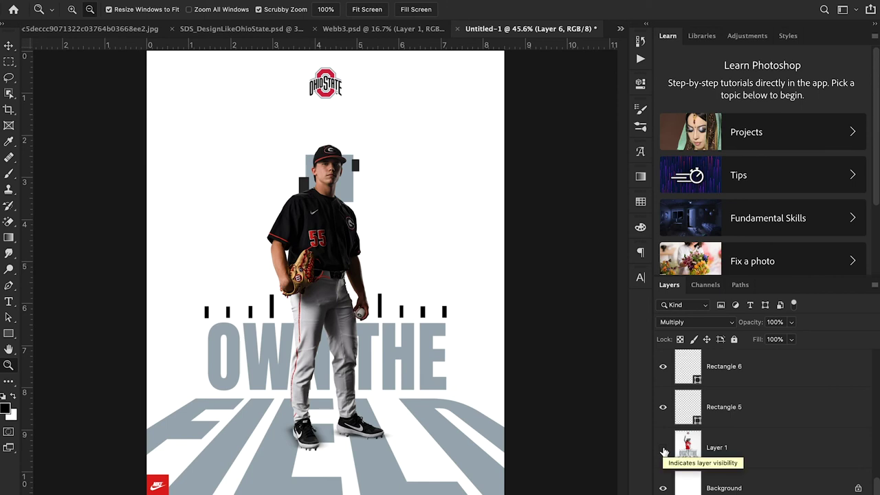
{"action": "left_click", "coordinate": [664, 450]}
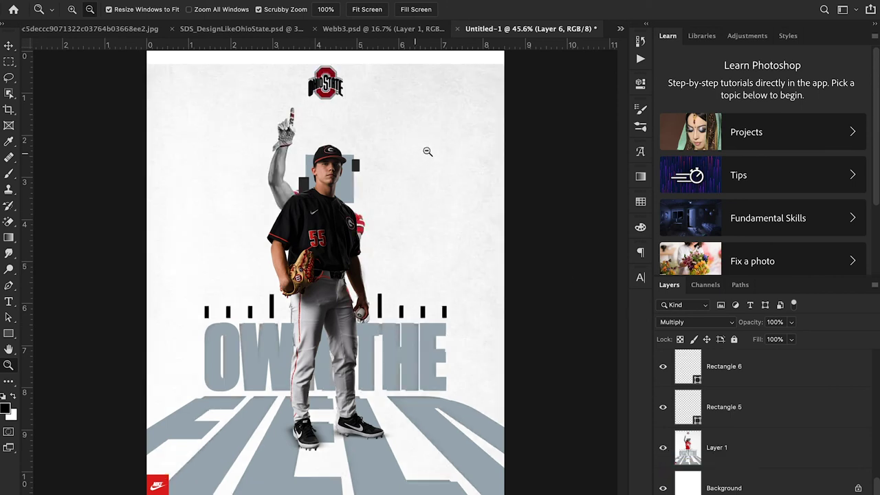
{"action": "left_click_drag", "start_coordinate": [427, 151], "coordinate": [403, 154]}
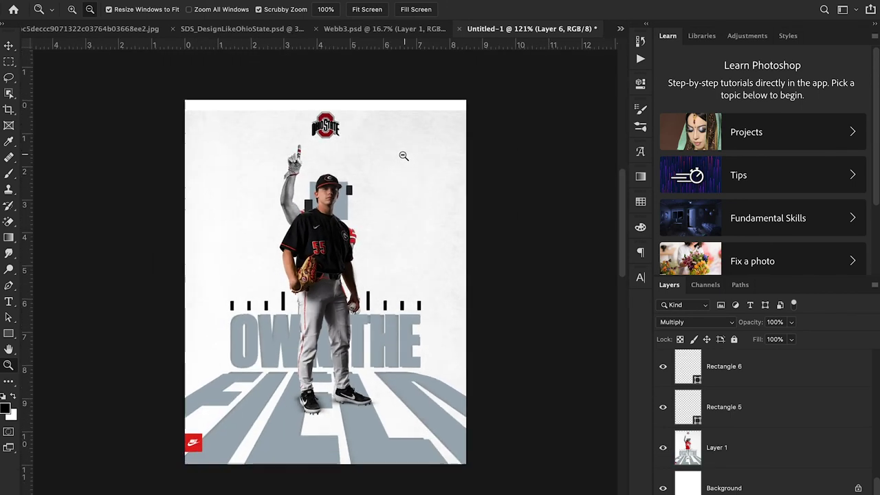
{"action": "left_click", "coordinate": [663, 454]}
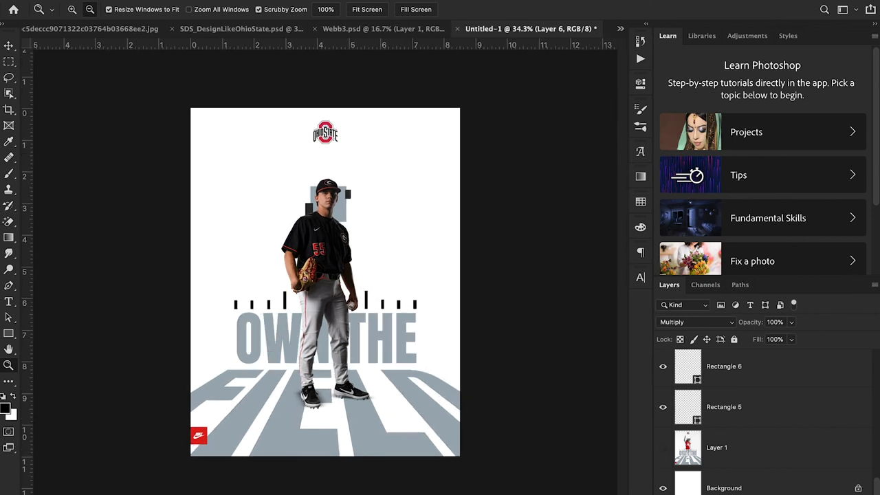
{"action": "left_click", "coordinate": [380, 489]}
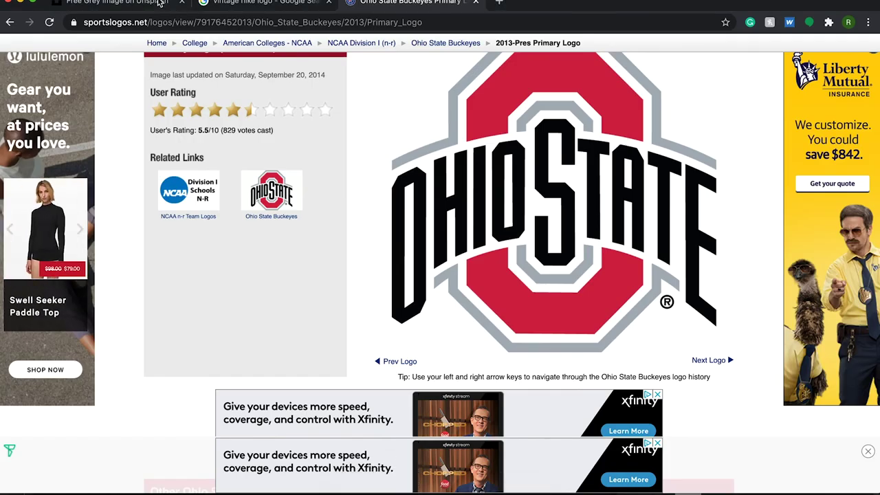
- Download the plain grey paper-texture photo from the Unsplash tab as a JPG
{"action": "left_click", "coordinate": [117, 3]}
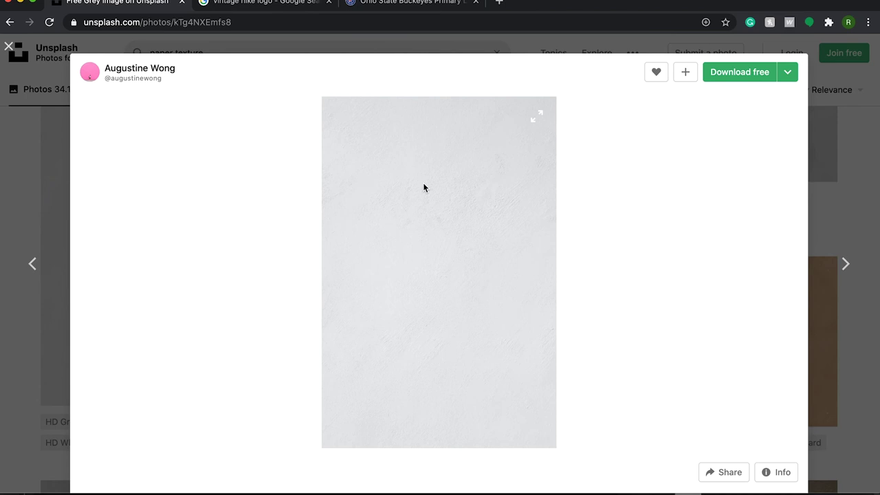
{"action": "left_click", "coordinate": [728, 75]}
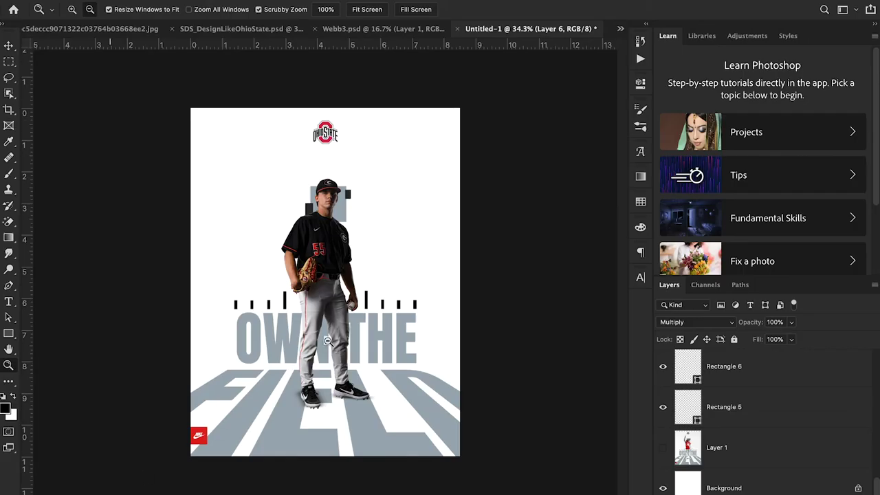
- Stretch the placed paper texture over the whole poster and move its layer lower in the stack
{"action": "left_click_drag", "start_coordinate": [209, 109], "coordinate": [179, 91]}
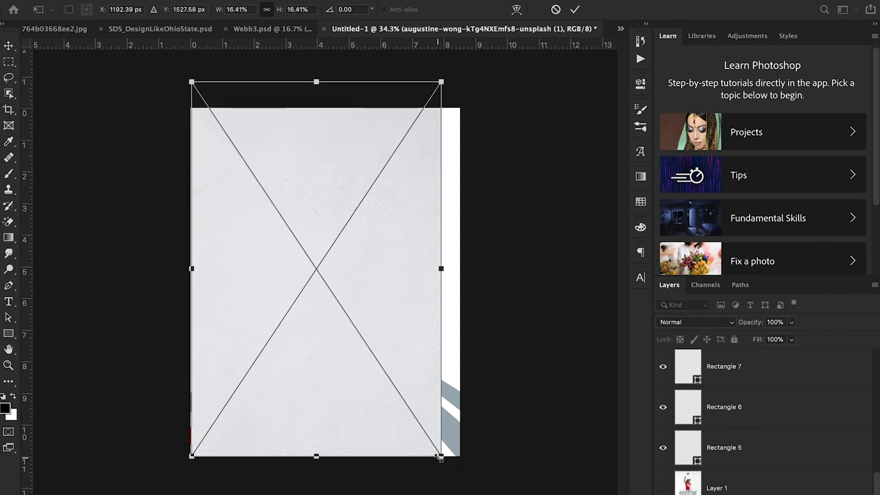
{"action": "left_click_drag", "start_coordinate": [441, 456], "coordinate": [473, 476]}
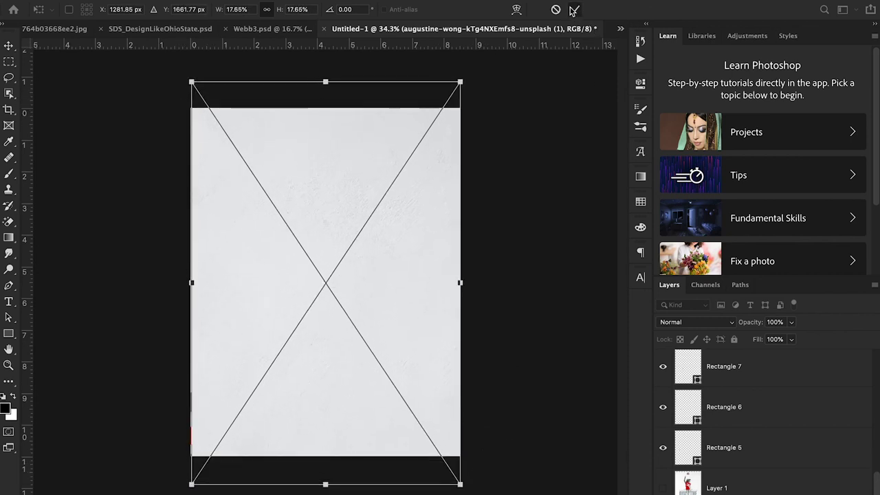
{"action": "left_click", "coordinate": [575, 9]}
{"action": "scroll", "coordinate": [779, 385], "scroll_direction": "down", "scroll_amount": 5}
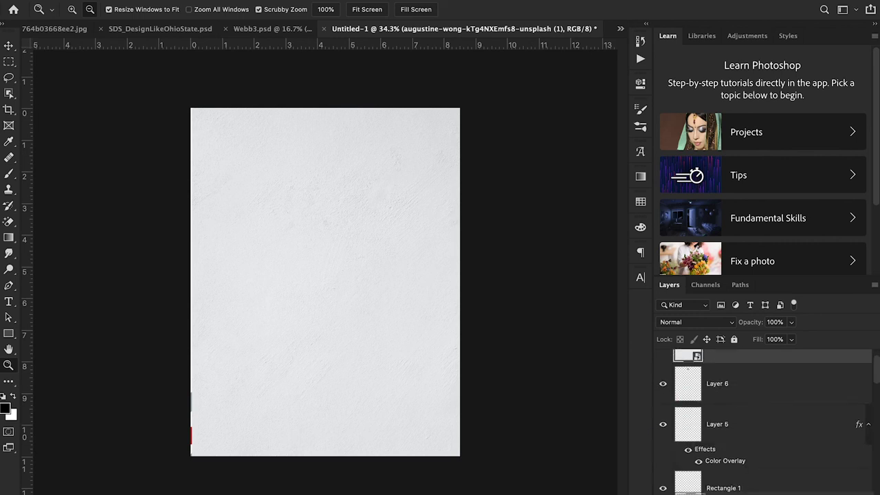
{"action": "left_click_drag", "start_coordinate": [763, 490], "coordinate": [752, 363]}
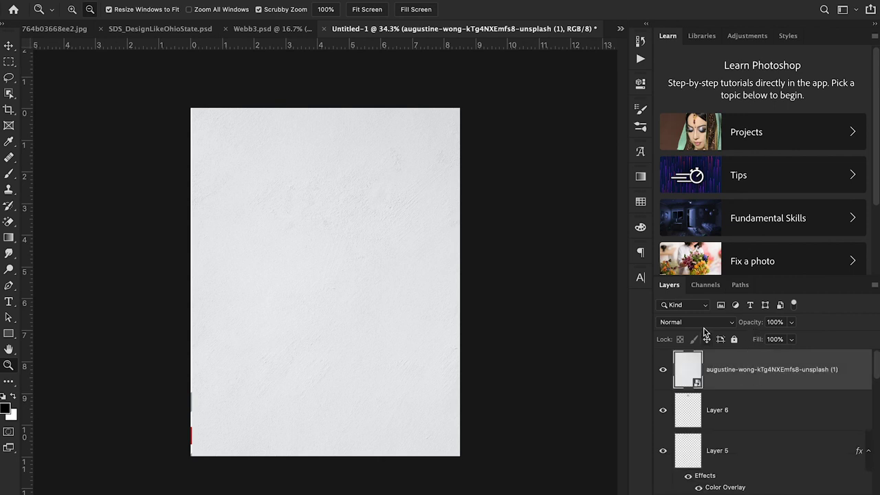
- Set the texture layer to Multiply with 40% fill
{"action": "left_click", "coordinate": [702, 324]}
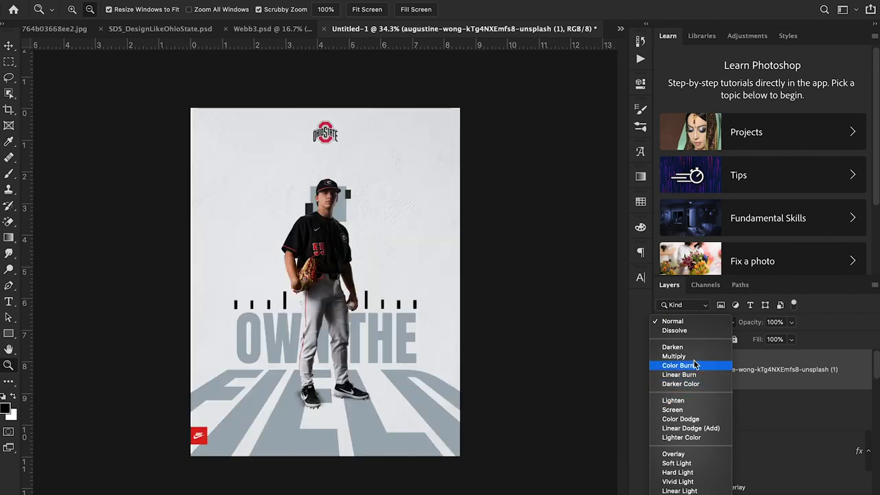
{"action": "left_click", "coordinate": [692, 357]}
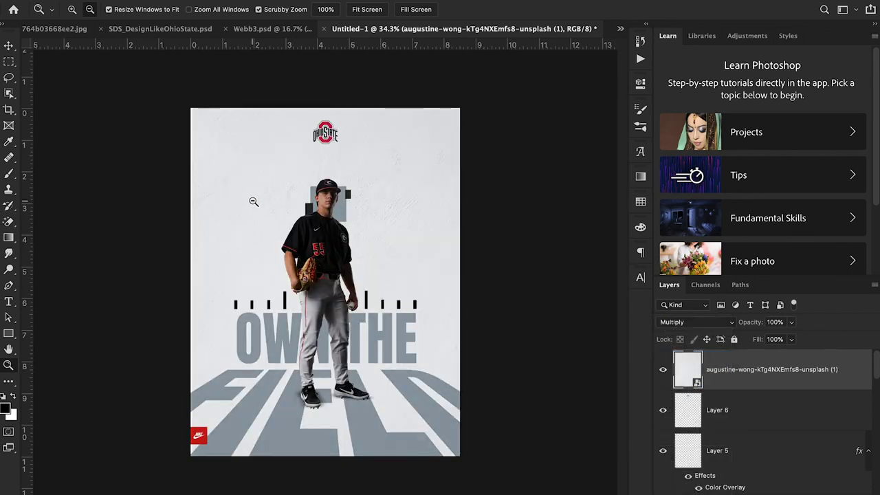
{"action": "left_click_drag", "start_coordinate": [251, 201], "coordinate": [288, 200]}
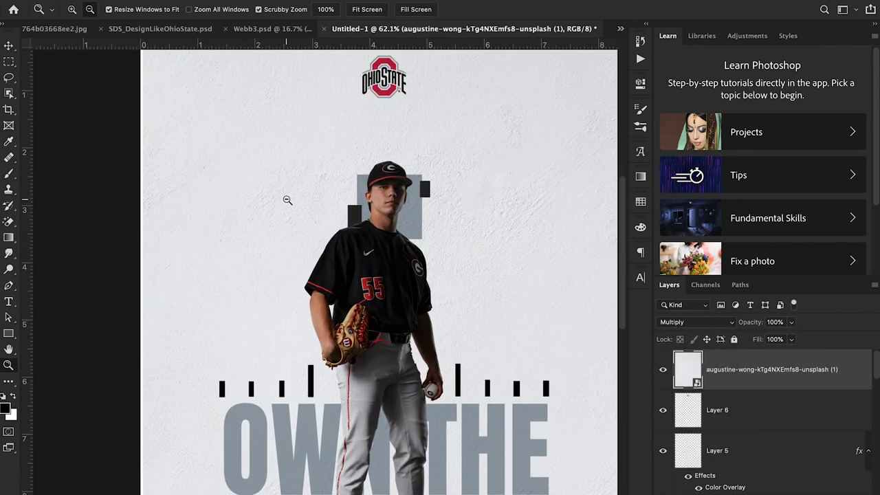
{"action": "left_click", "coordinate": [792, 339]}
{"action": "left_click", "coordinate": [755, 357]}
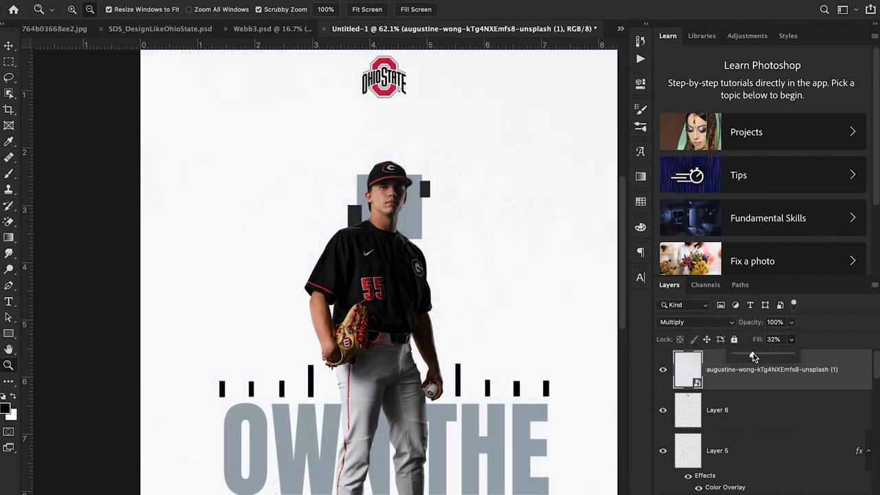
{"action": "left_click_drag", "start_coordinate": [755, 357], "coordinate": [759, 357]}
{"action": "left_click_drag", "start_coordinate": [484, 167], "coordinate": [466, 183]}
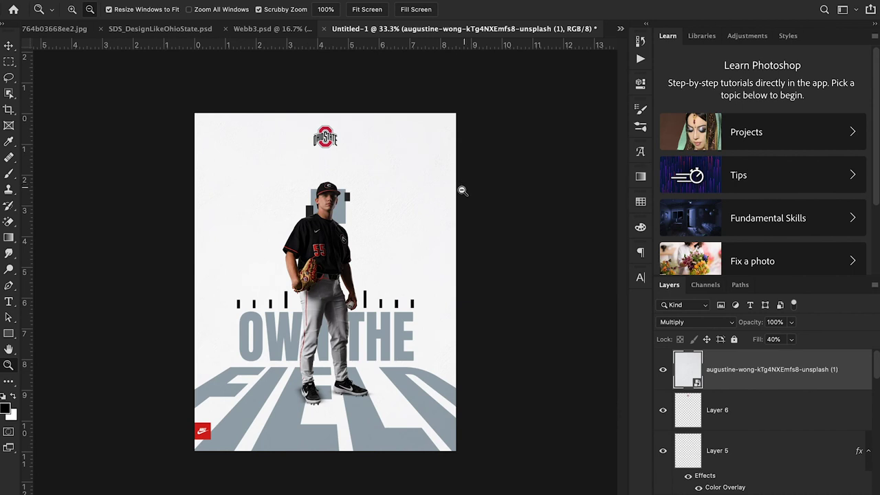
- Group all the poster layers above Layer 1, from Rectangle 5 to the texture, into Group 1
{"action": "key", "text": "v"}
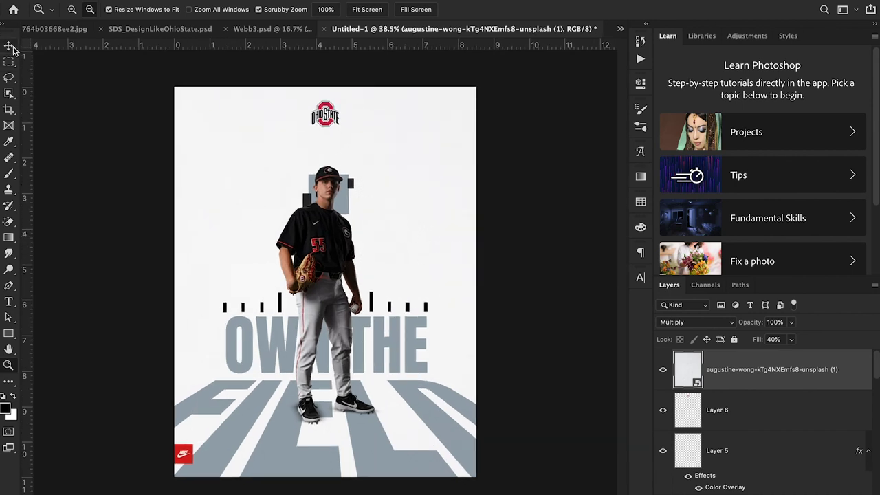
{"action": "scroll", "coordinate": [721, 430], "scroll_direction": "down", "scroll_amount": 10}
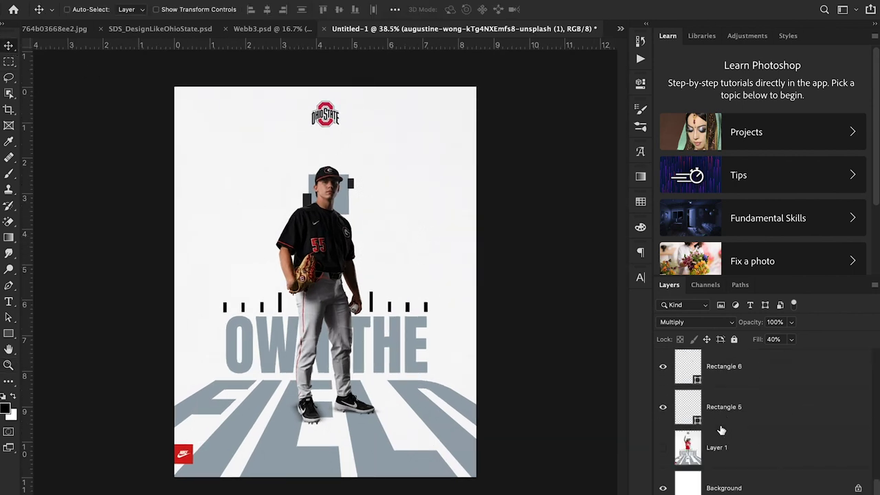
{"action": "left_click", "coordinate": [664, 447]}
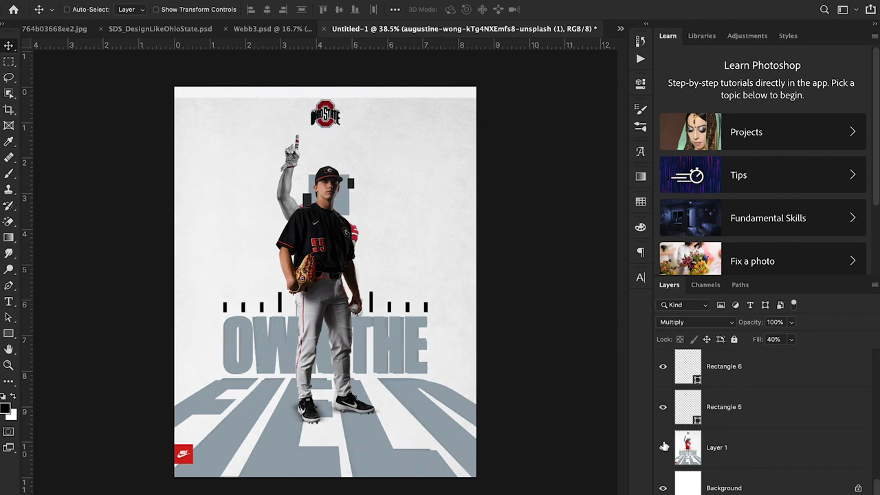
{"action": "left_click", "coordinate": [665, 447]}
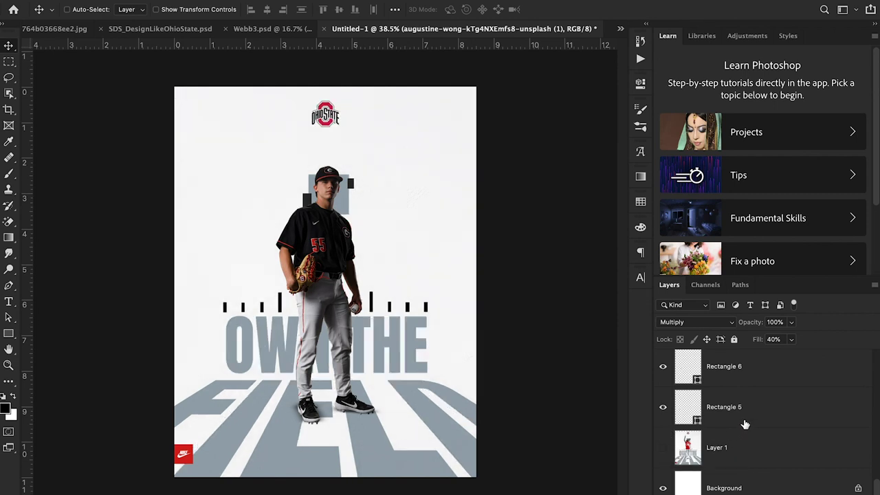
{"action": "left_click", "coordinate": [745, 423]}
{"action": "scroll", "coordinate": [746, 424], "scroll_direction": "up", "scroll_amount": 10}
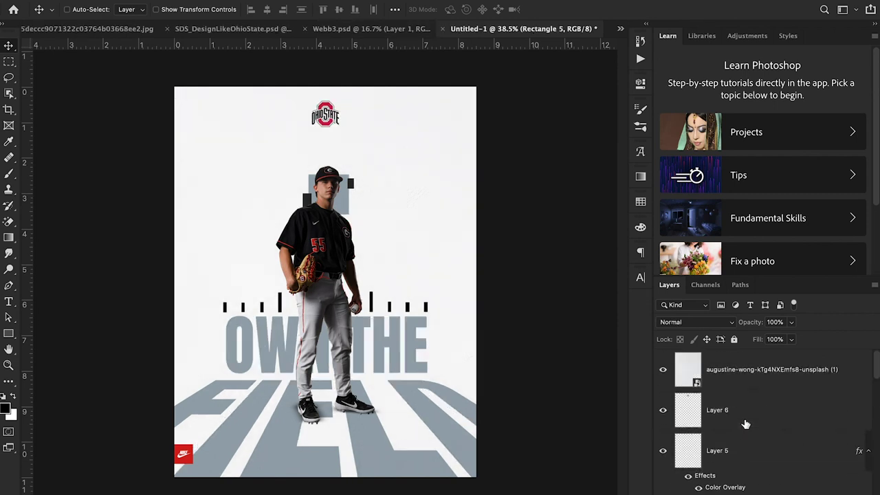
{"action": "left_click", "coordinate": [751, 383]}
{"action": "key", "text": "ctrl+g"}
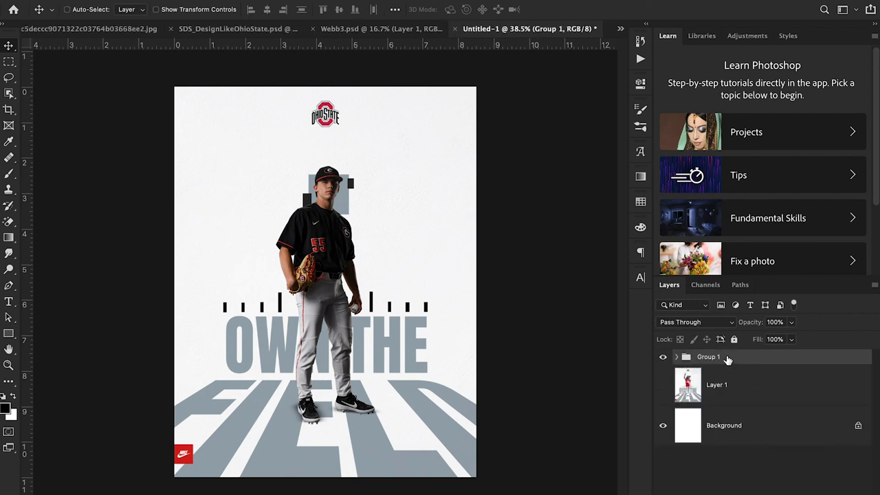
- Duplicate Group 1, hide the original, and merge Group 1 copy into one layer
{"action": "left_click_drag", "start_coordinate": [729, 359], "coordinate": [732, 354]}
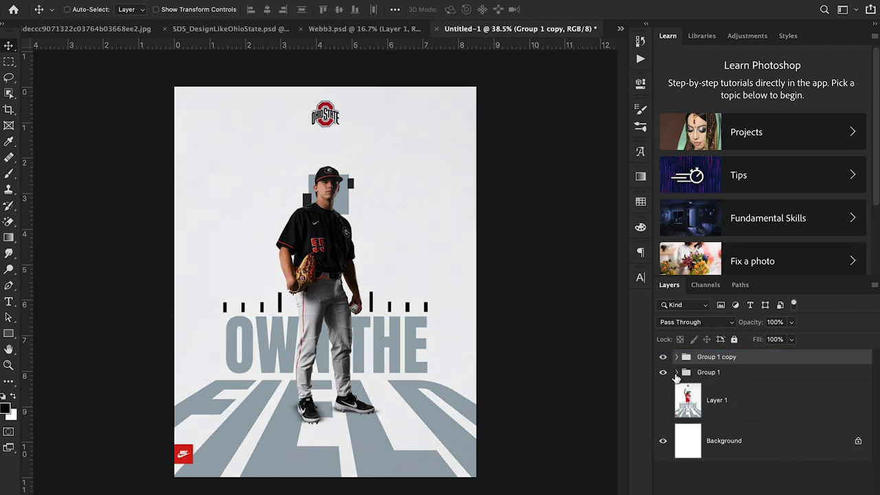
{"action": "left_click", "coordinate": [665, 373]}
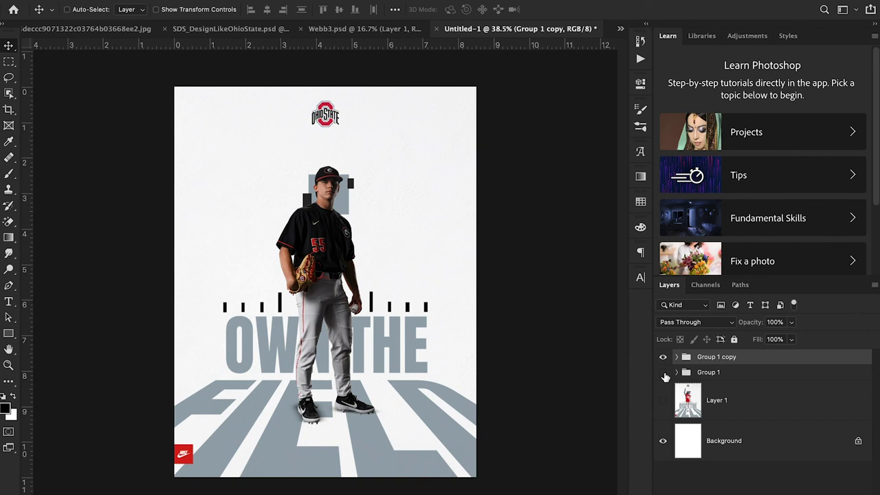
{"action": "right_click", "coordinate": [754, 355]}
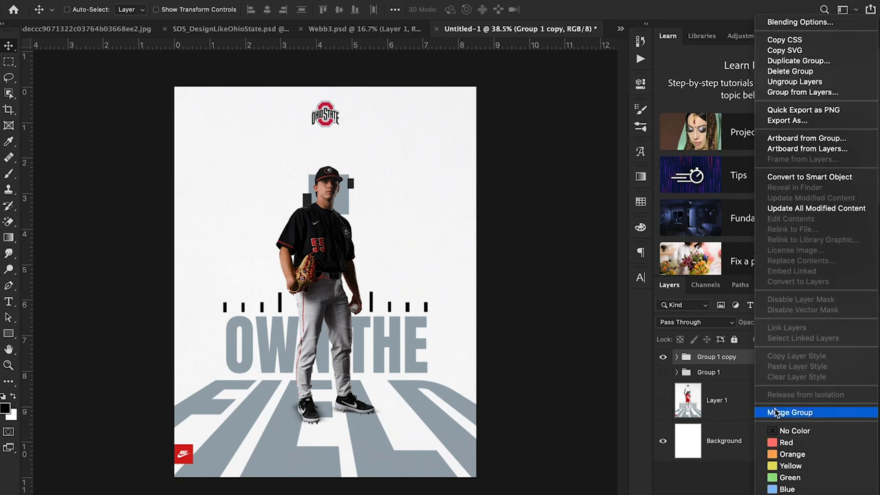
{"action": "left_click", "coordinate": [776, 413]}
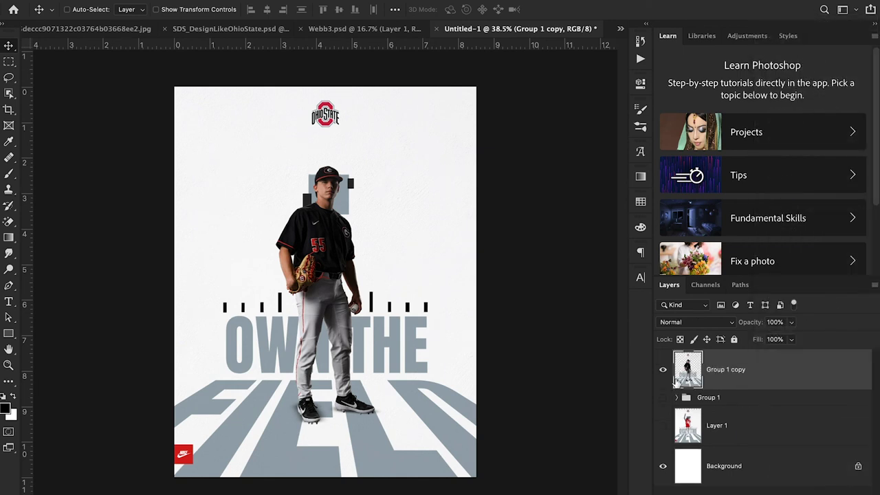
{"action": "left_click", "coordinate": [662, 372]}
{"action": "left_click", "coordinate": [662, 373]}
{"action": "left_click", "coordinate": [662, 372]}
{"action": "left_click", "coordinate": [662, 373]}
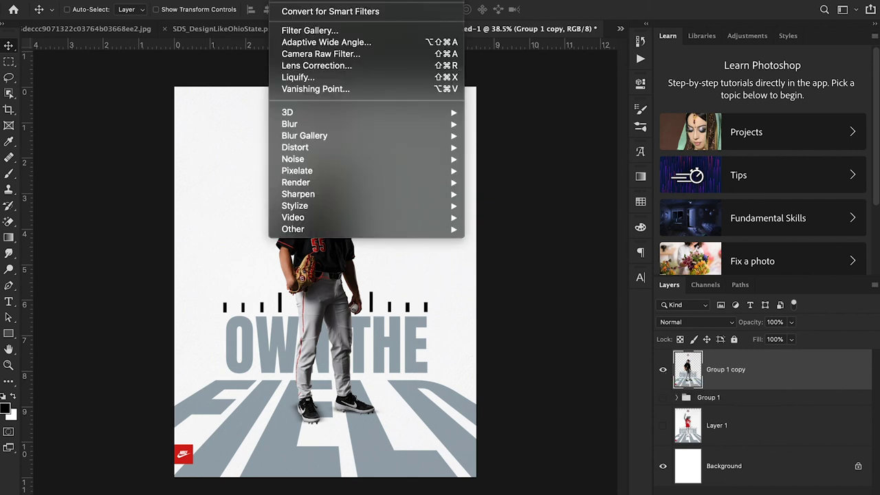
- Apply a Camera Raw Filter to the merged layer with Grain 23 and Vignetting -33
{"action": "left_click", "coordinate": [284, 0]}
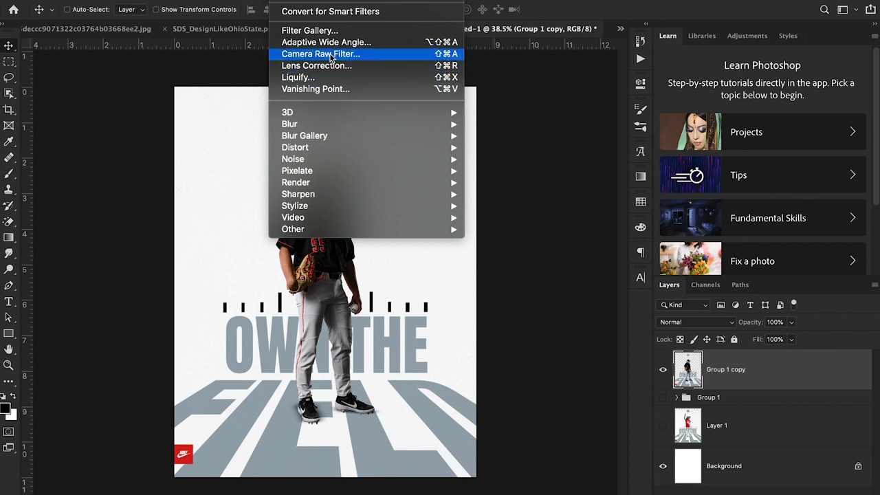
{"action": "left_click", "coordinate": [329, 55]}
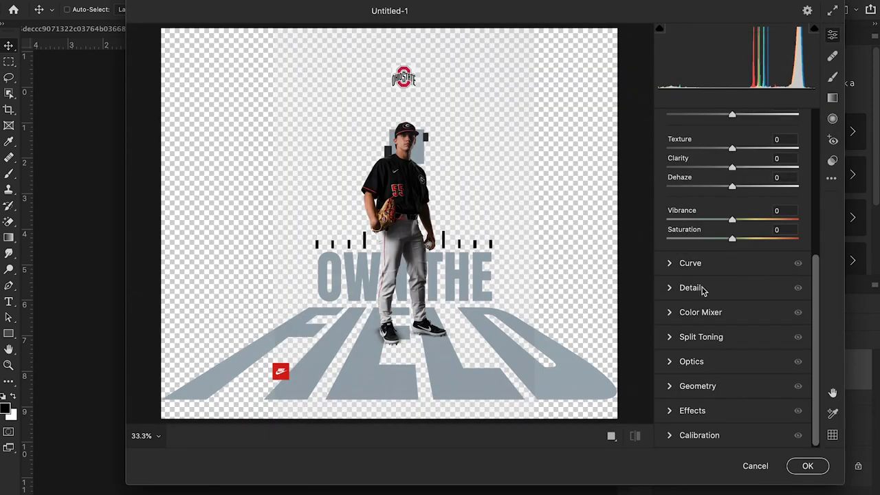
{"action": "left_click", "coordinate": [669, 412]}
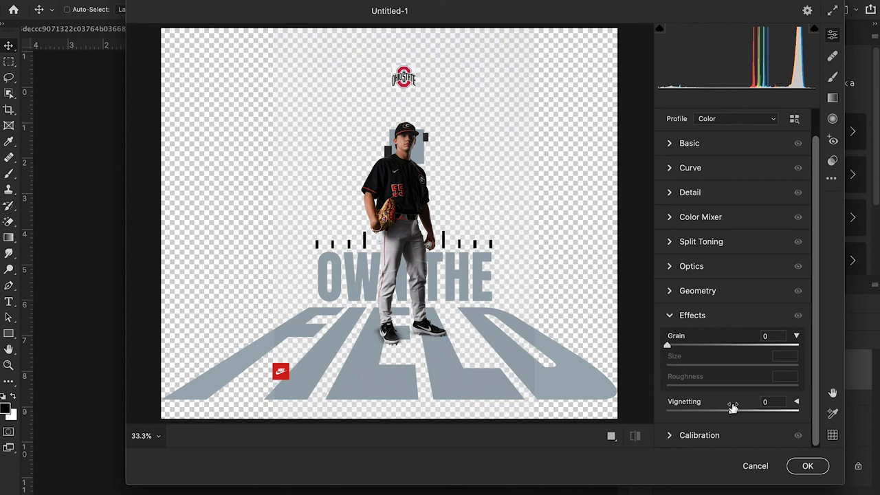
{"action": "left_click_drag", "start_coordinate": [423, 292], "coordinate": [455, 245]}
{"action": "scroll", "coordinate": [455, 246], "scroll_direction": "up", "scroll_amount": 10}
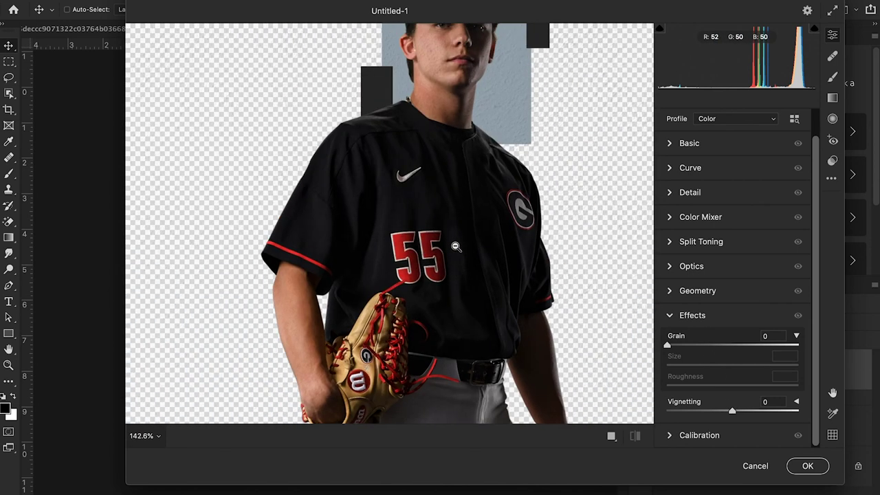
{"action": "left_click", "coordinate": [688, 345]}
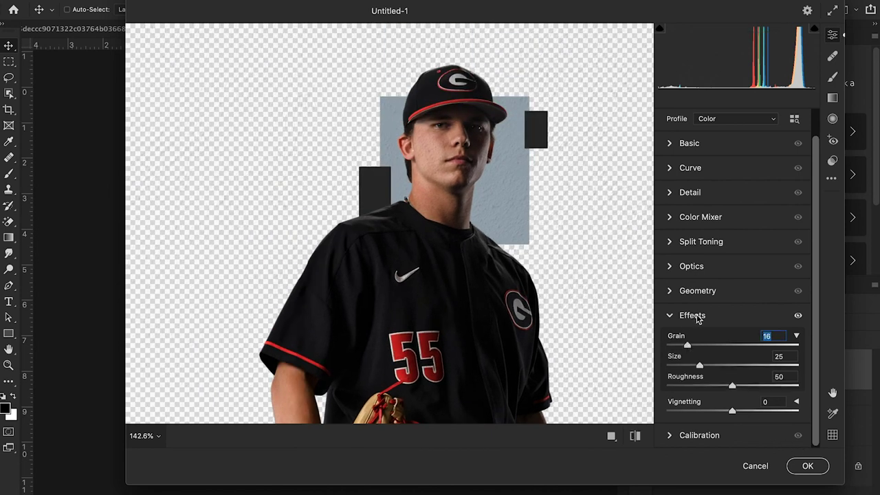
{"action": "mouse_move", "coordinate": [688, 345]}
{"action": "left_mouse_down"}
{"action": "mouse_move", "coordinate": [715, 345]}
{"action": "mouse_move", "coordinate": [696, 349]}
{"action": "left_mouse_up"}
{"action": "scroll", "coordinate": [518, 372], "scroll_direction": "down", "scroll_amount": 10}
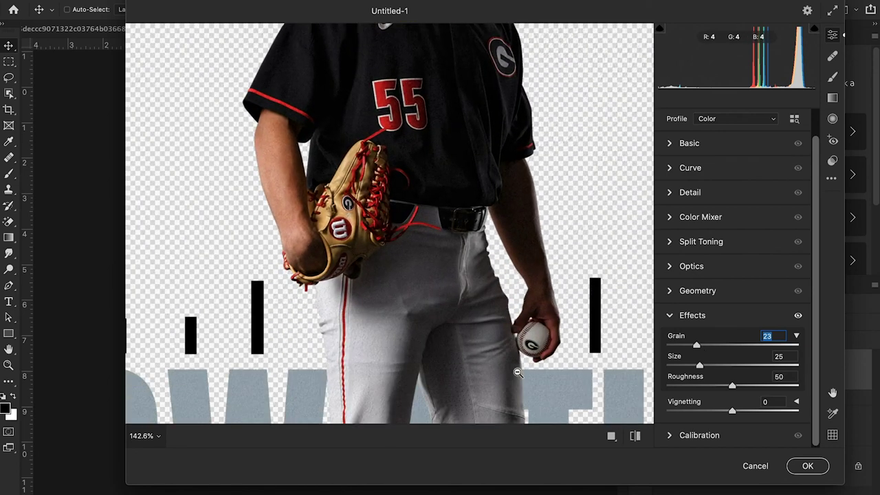
{"action": "key", "text": "super+0"}
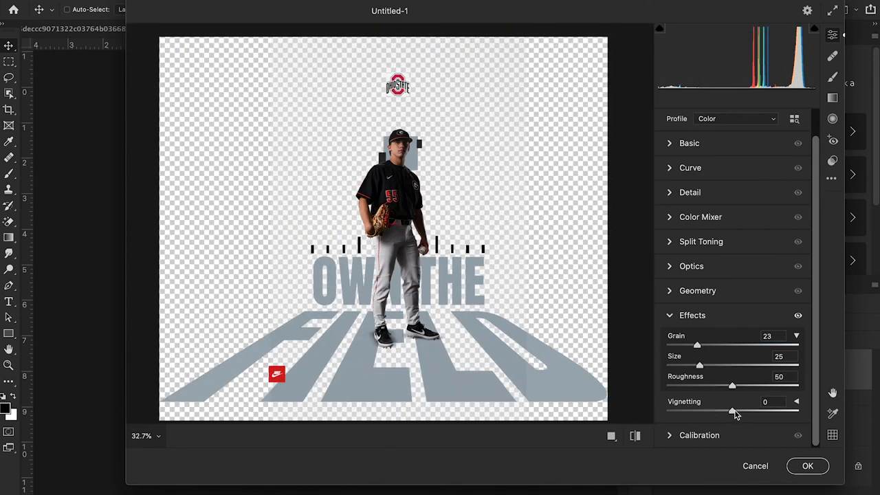
{"action": "left_click_drag", "start_coordinate": [733, 411], "coordinate": [712, 413]}
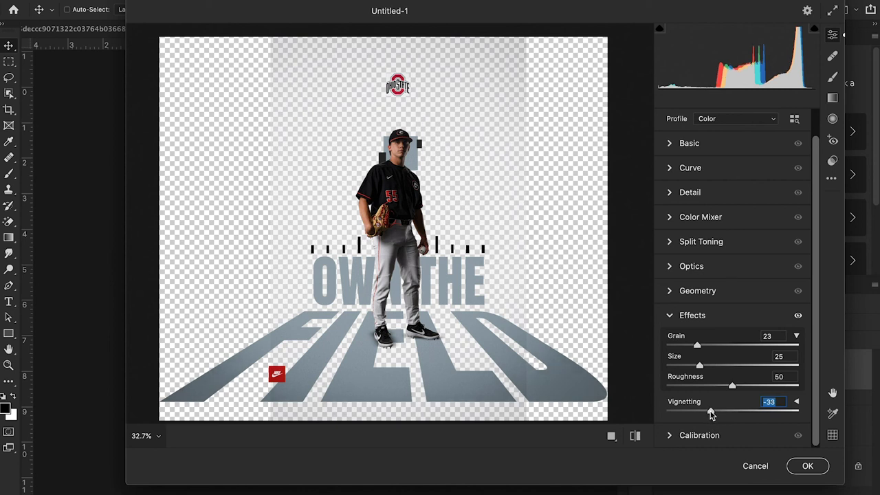
{"action": "left_click", "coordinate": [818, 466]}
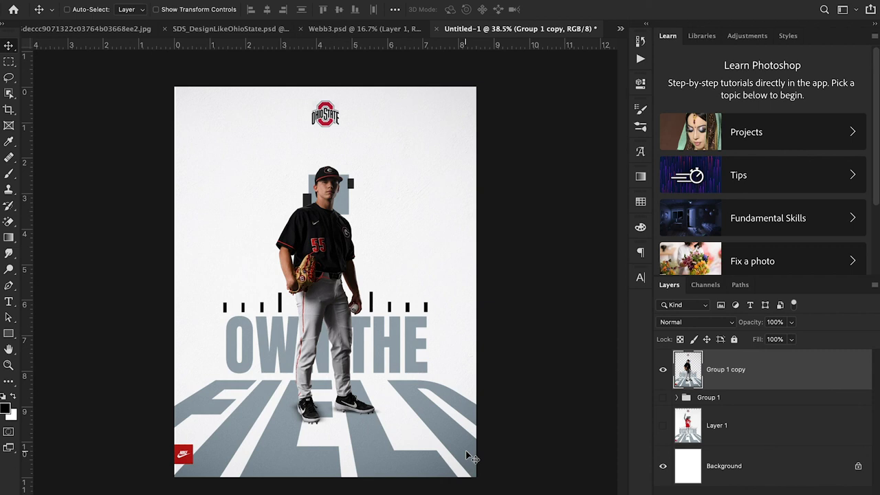
- Compare Group 1 copy with the Layer 1 reference poster, then make Group 1 copy visible again
{"action": "left_click", "coordinate": [664, 370]}
{"action": "left_click", "coordinate": [662, 426]}
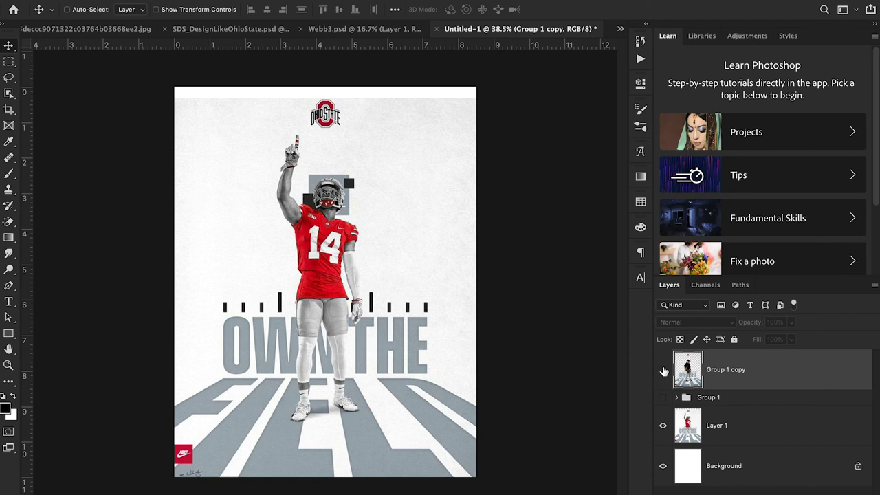
{"action": "left_click", "coordinate": [664, 372]}
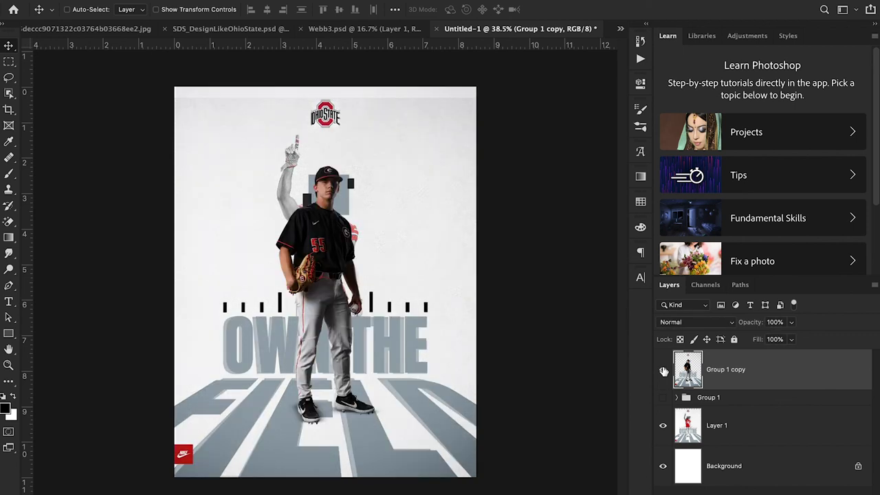